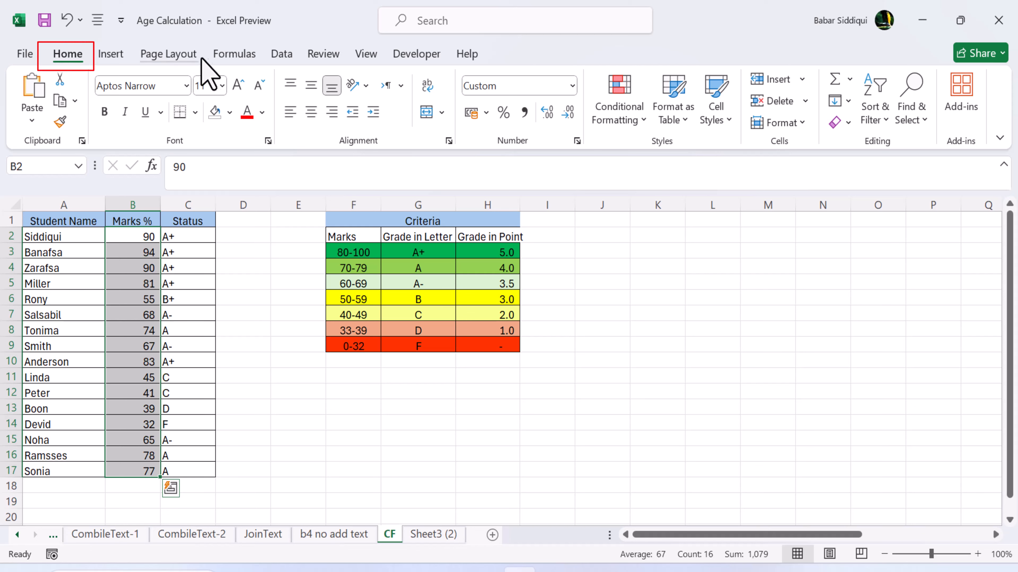
Step: Start a new conditional formatting rule for the Marks % cells B2:B17 that uses a formula to determine which cells to format
left_click(644, 122)
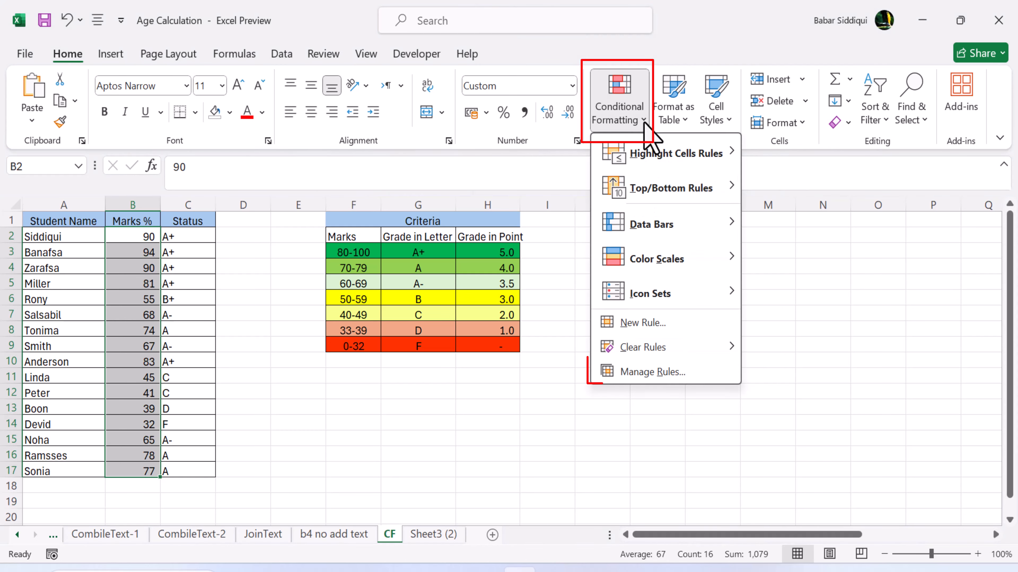
left_click(635, 371)
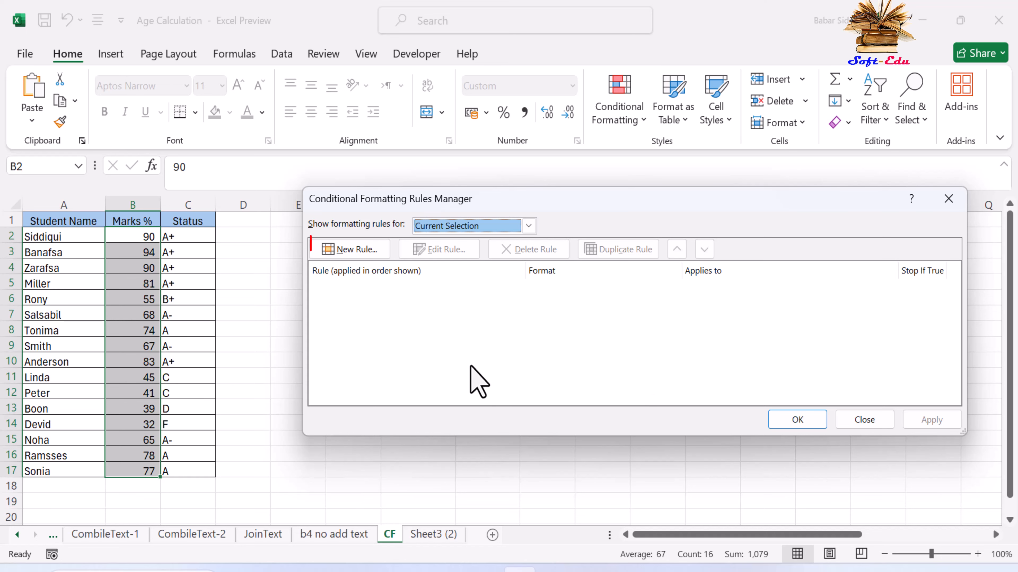
left_click(354, 249)
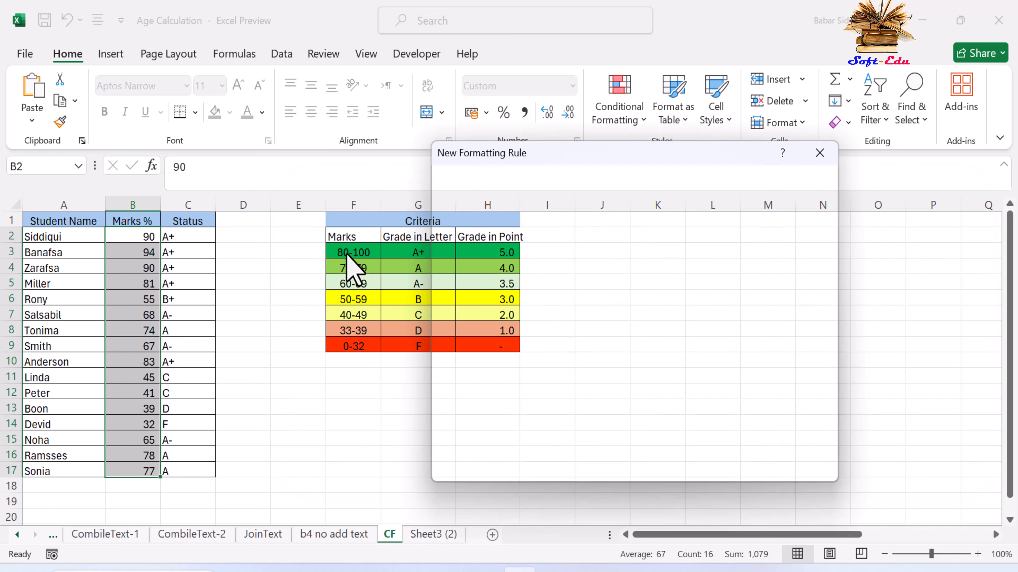
left_click(520, 278)
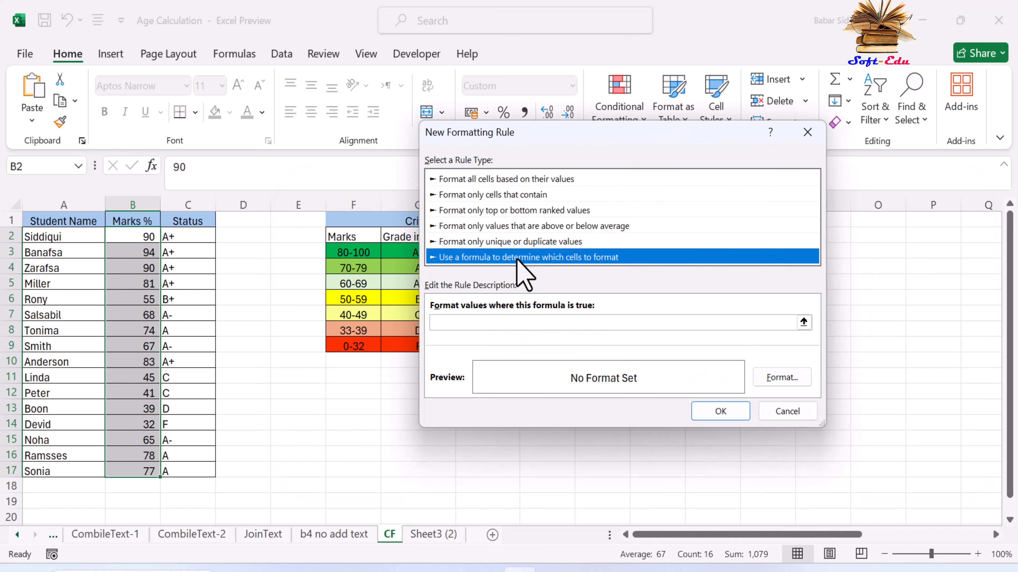
Step: Enter =B2>=80 as the rule's formula, with a relative reference to the first mark
left_click(489, 323)
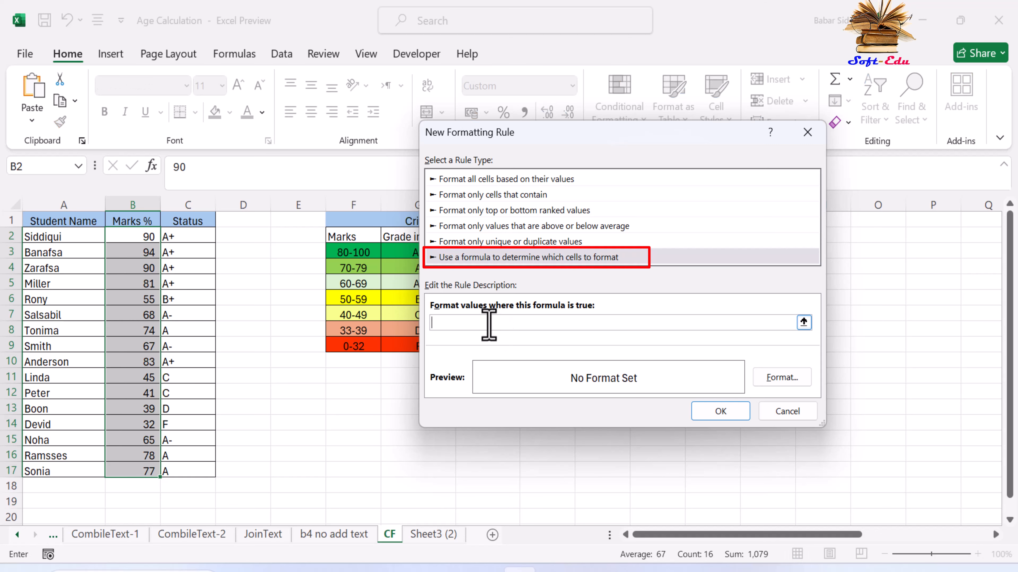
type("=")
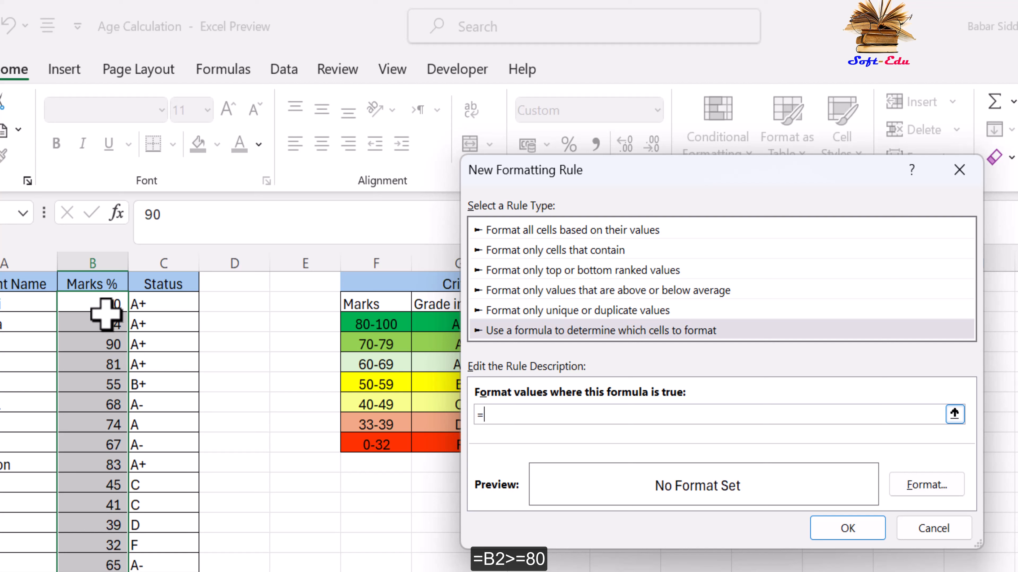
left_click(98, 304)
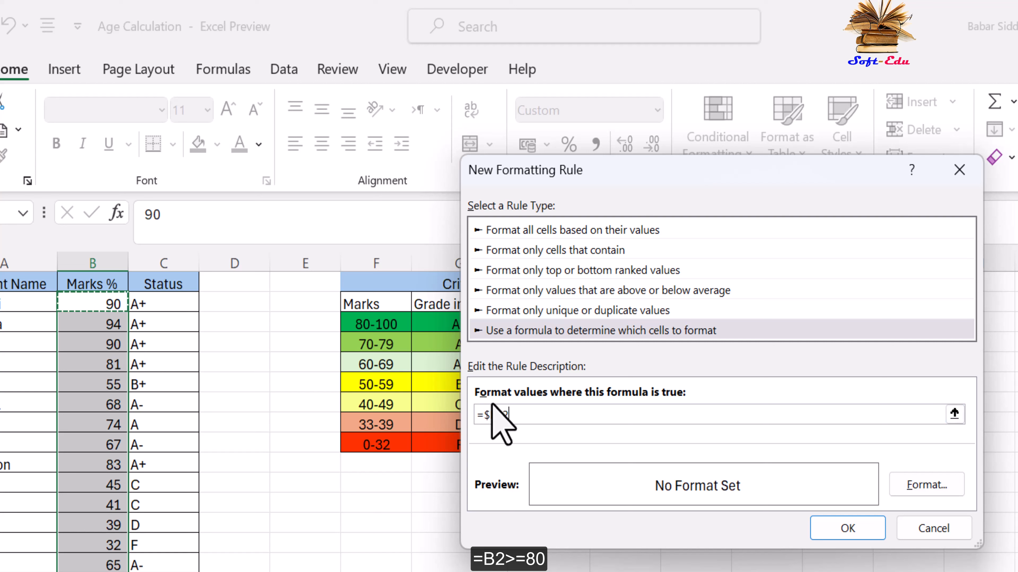
left_click(504, 416)
key("BackSpace")
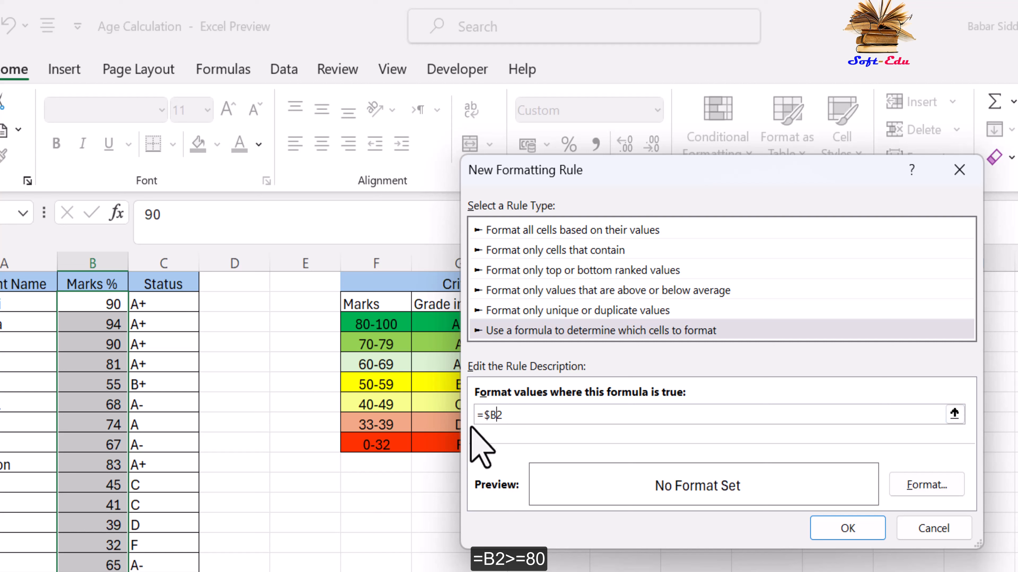
left_click(490, 415)
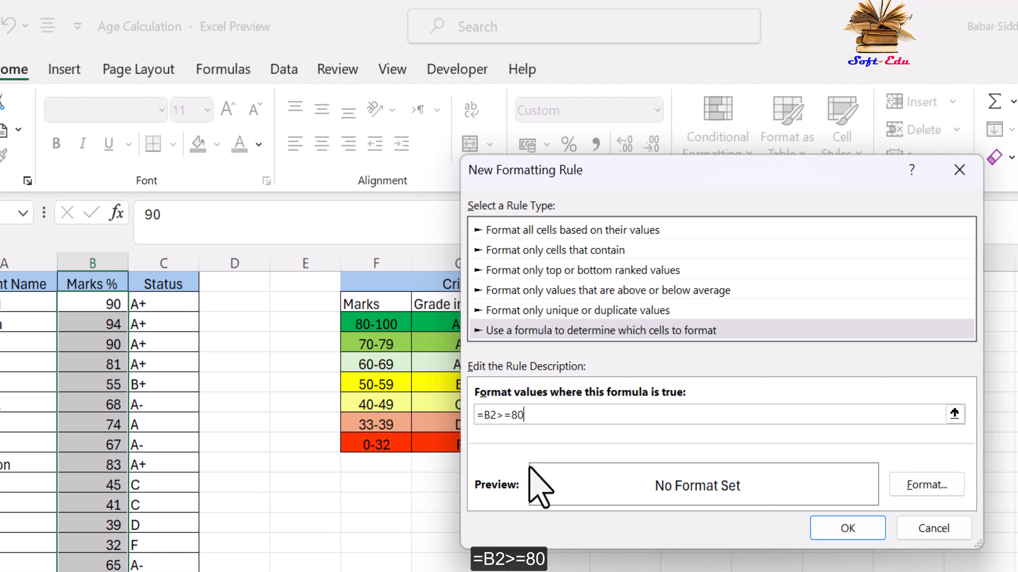
Step: Give the =B2>=80 rule a dark green background fill and add it to the rule list
left_click(917, 485)
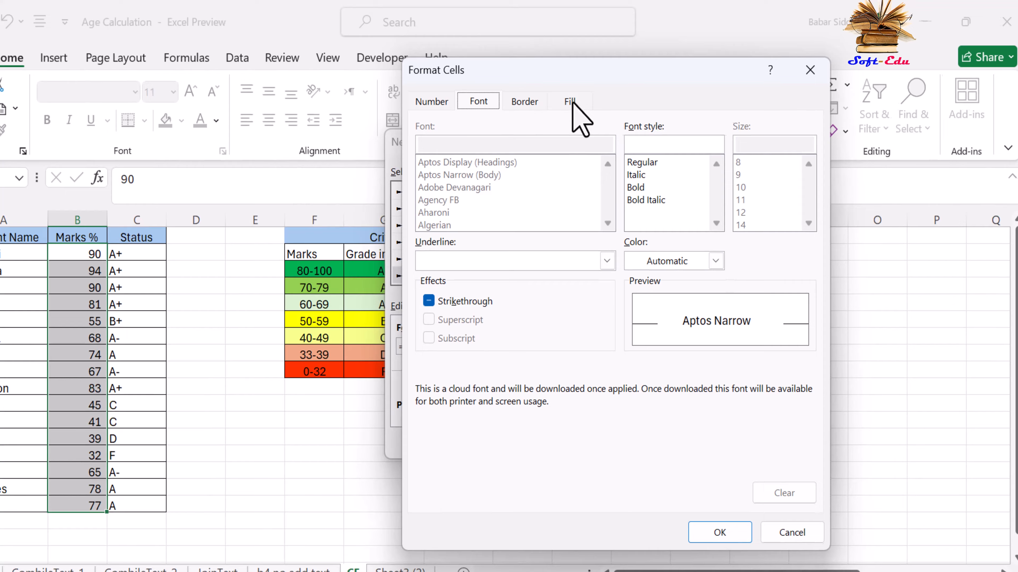
left_click(572, 102)
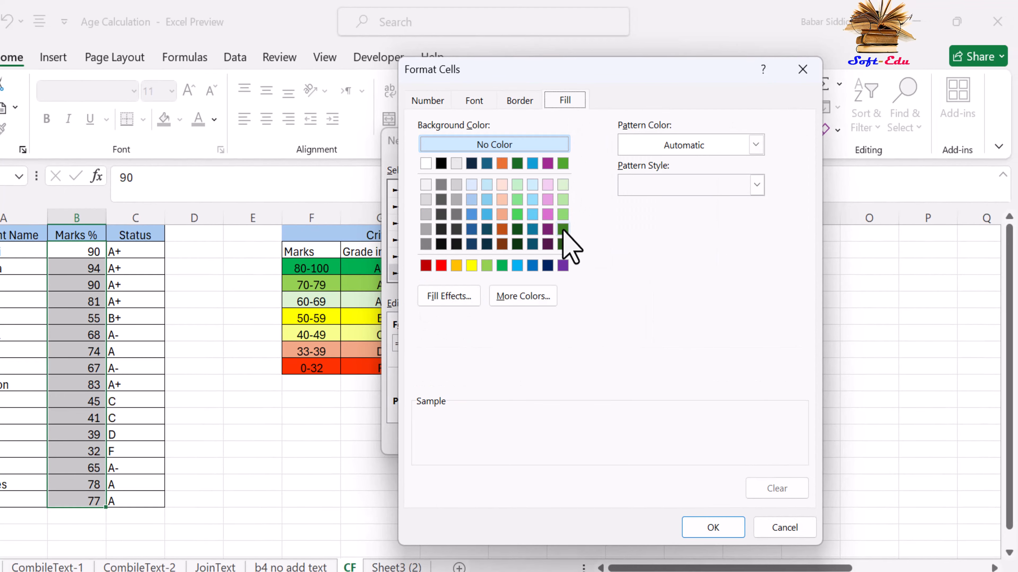
left_click(563, 230)
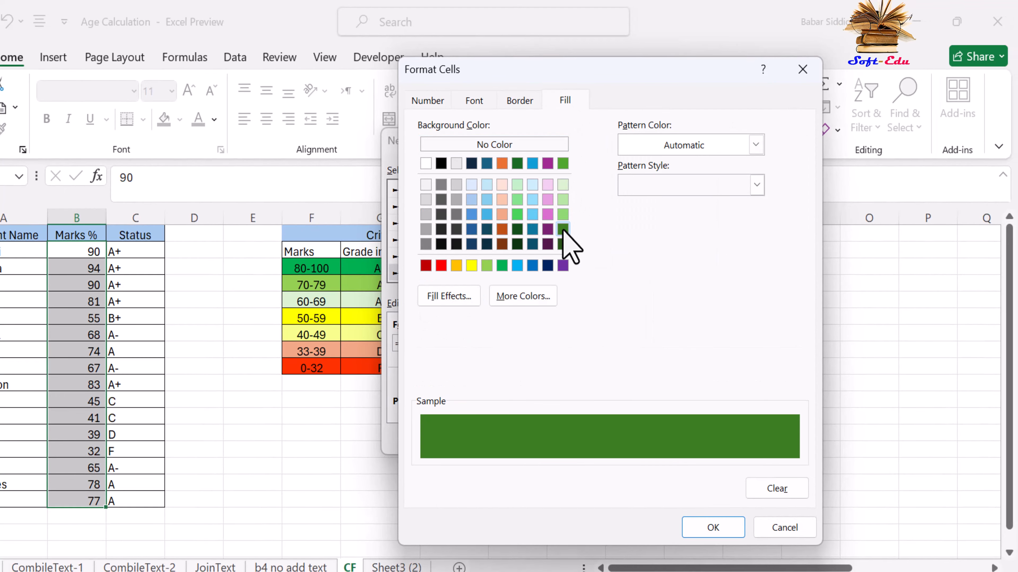
left_click(713, 528)
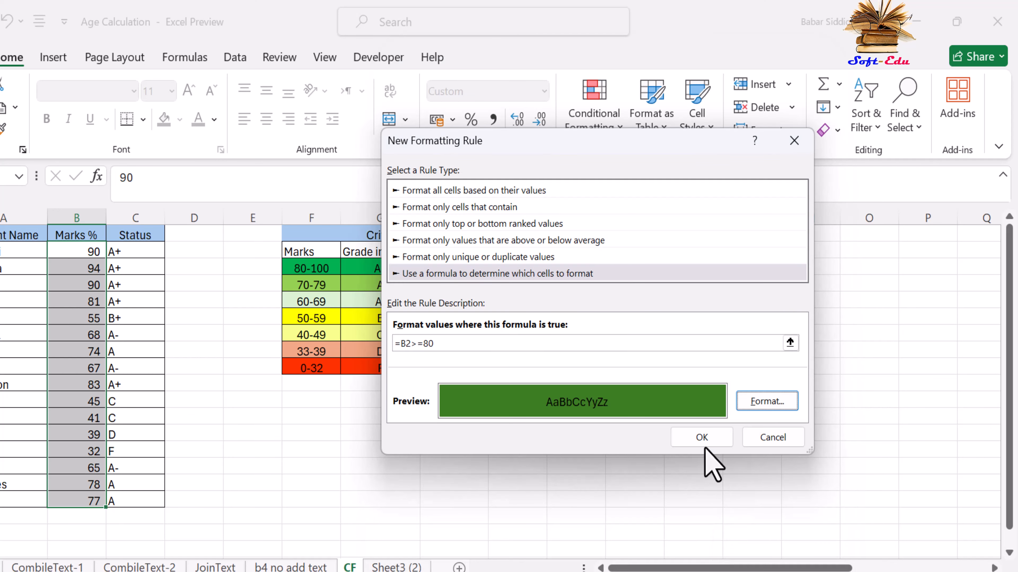
left_click(703, 437)
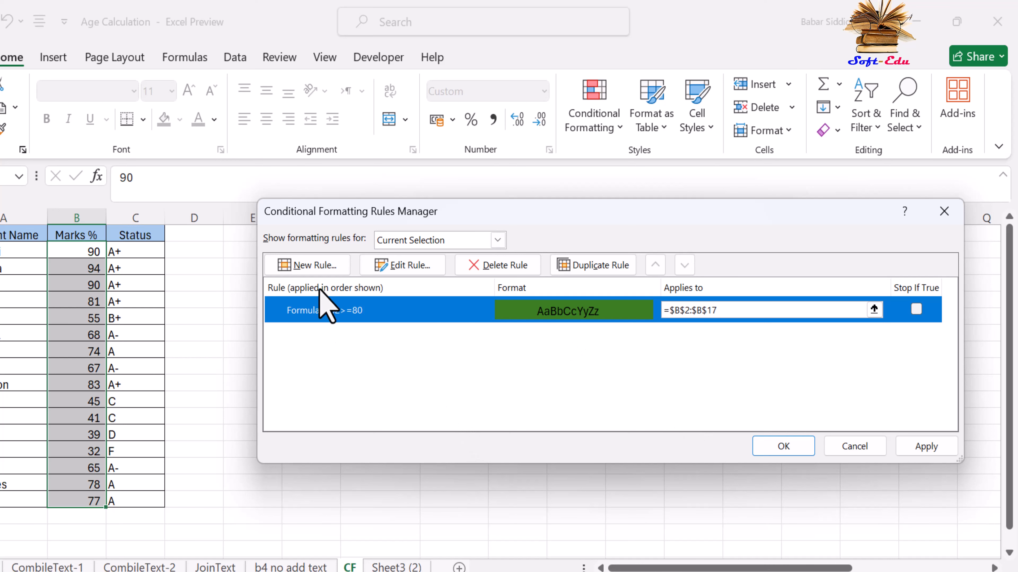
Step: Start a second formula-based rule for the marks with the formula =AND(B2>=70,B2<=79)
left_click(315, 266)
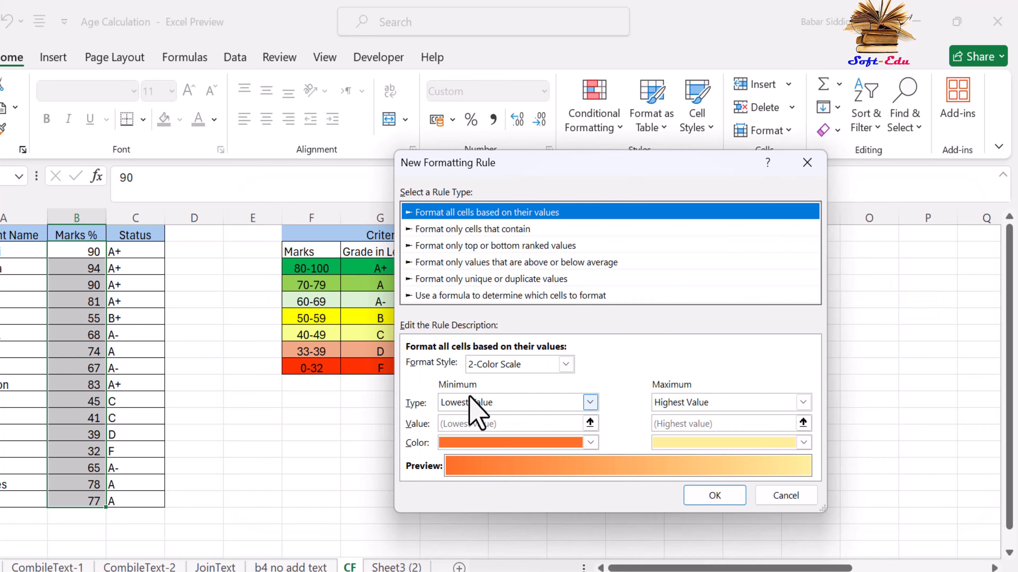
left_click(449, 295)
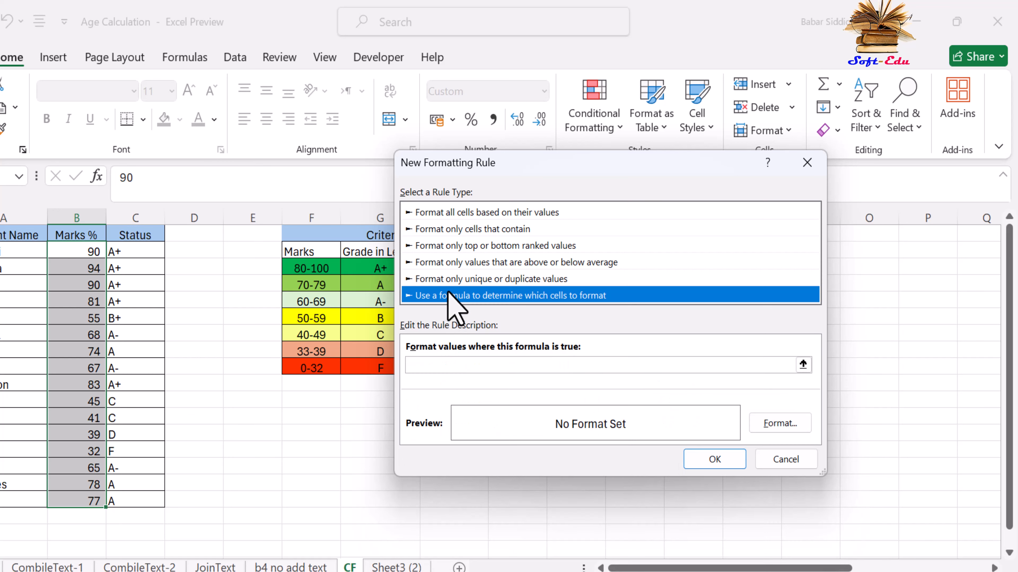
left_click(459, 365)
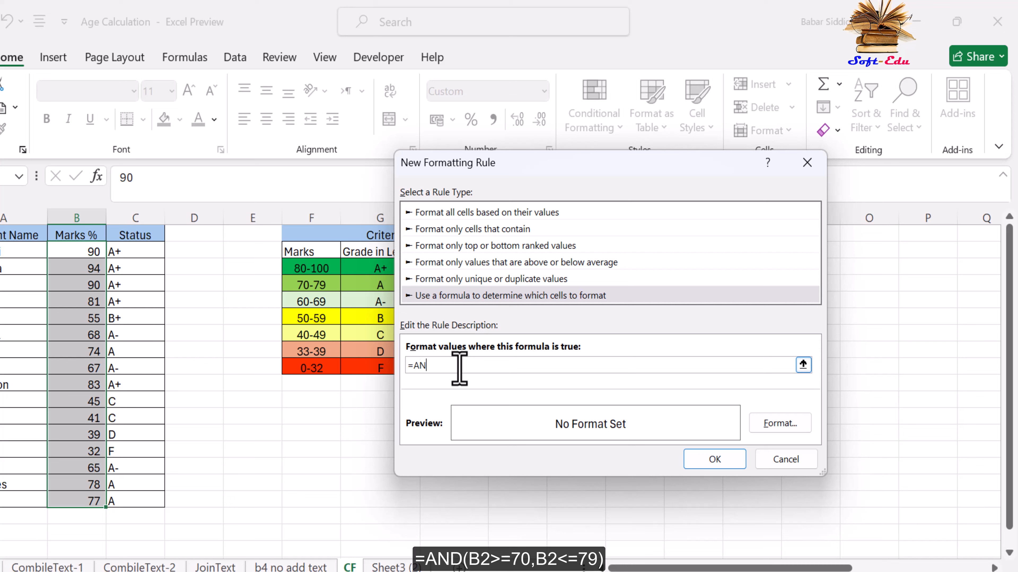
type("=AND(")
left_click(84, 252)
key("BackSpace")
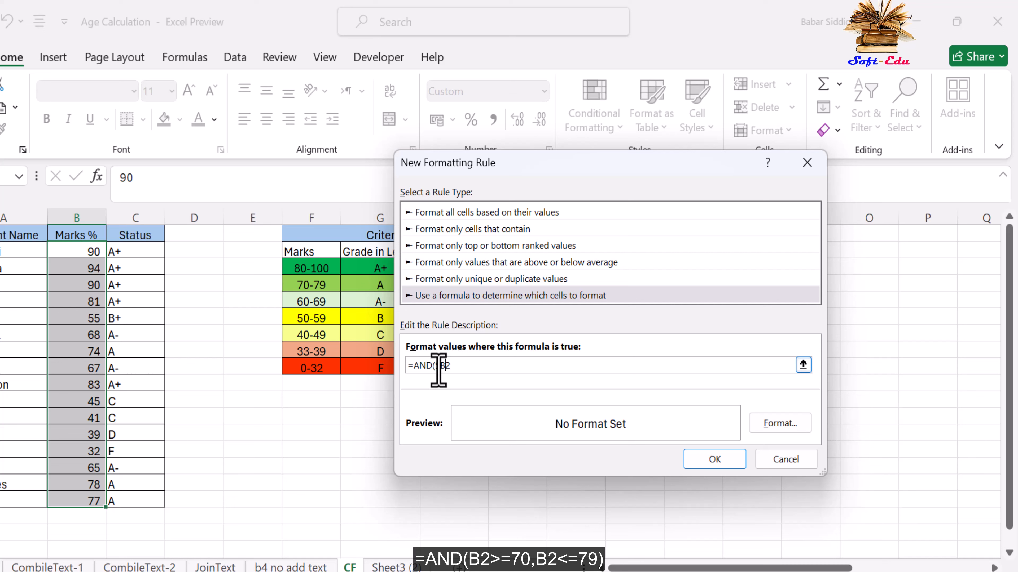
key("BackSpace")
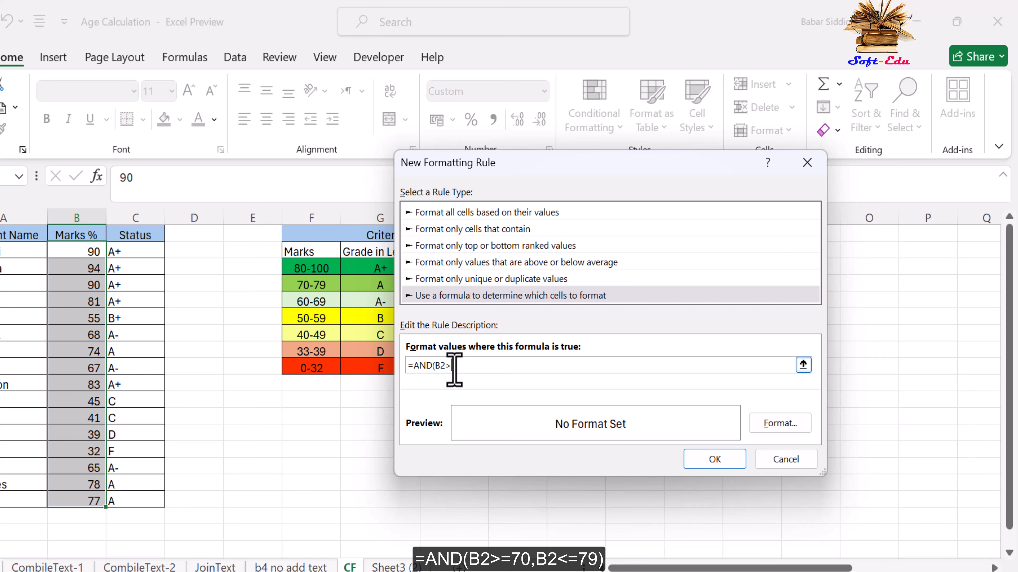
type(">=")
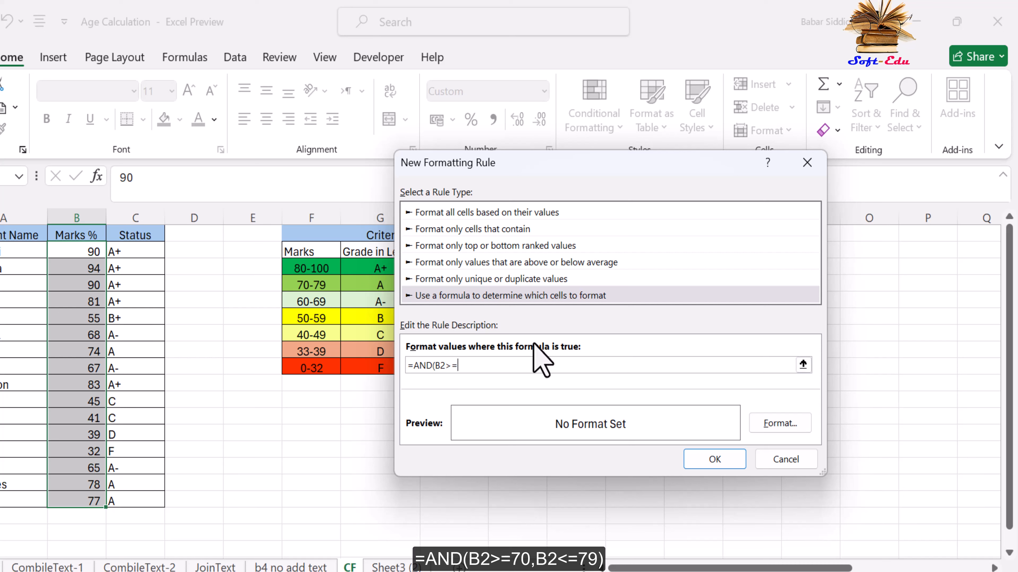
type("70,B2")
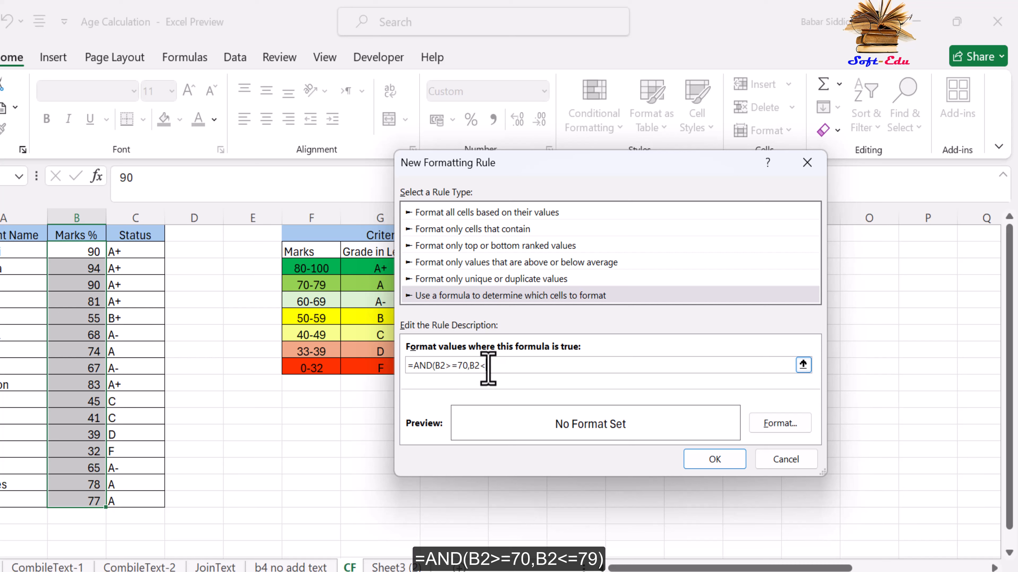
type("<=79")
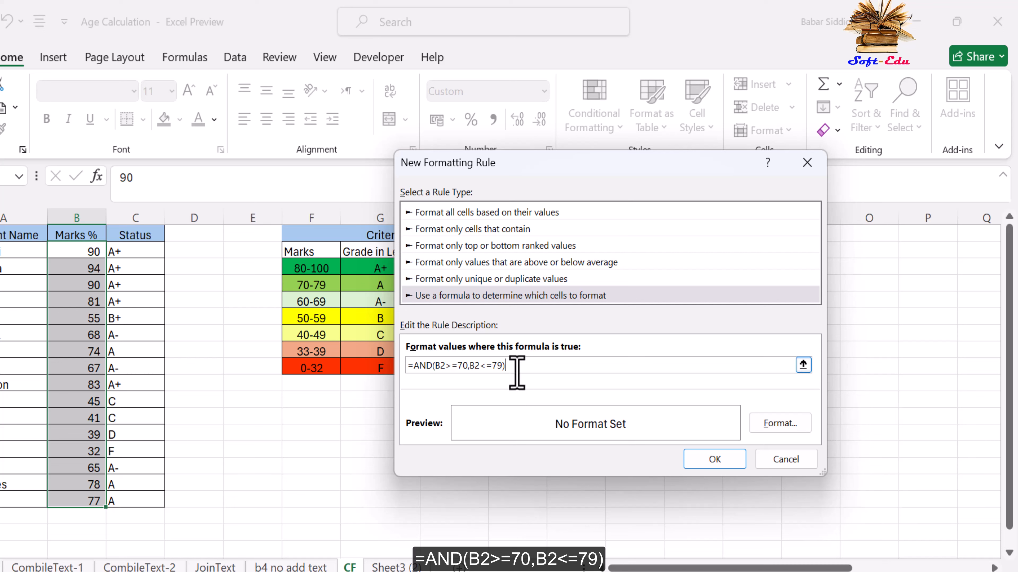
Step: Copy the entire 70–79 rule formula for reuse
left_click_drag(517, 368, 404, 365)
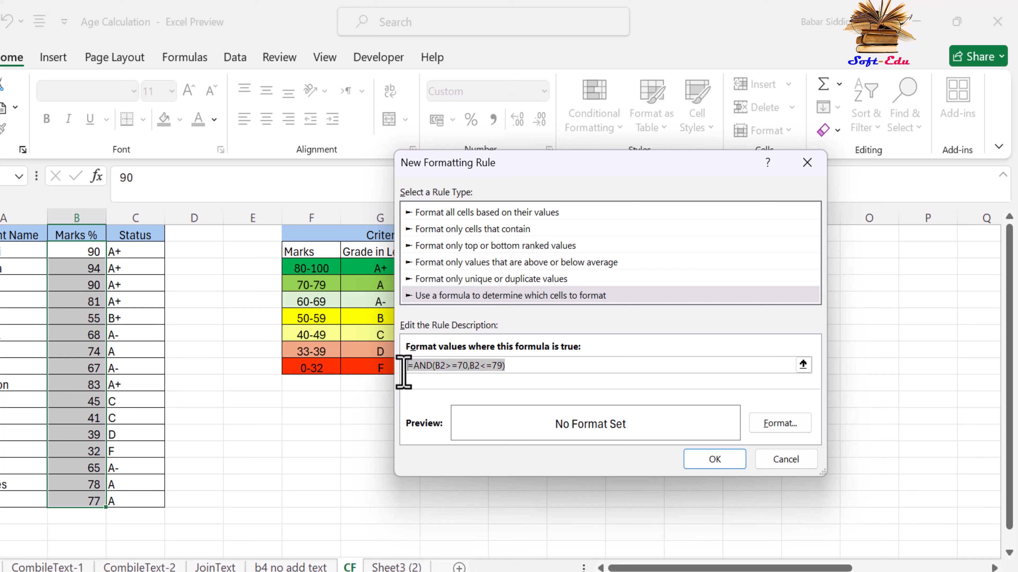
right_click(429, 369)
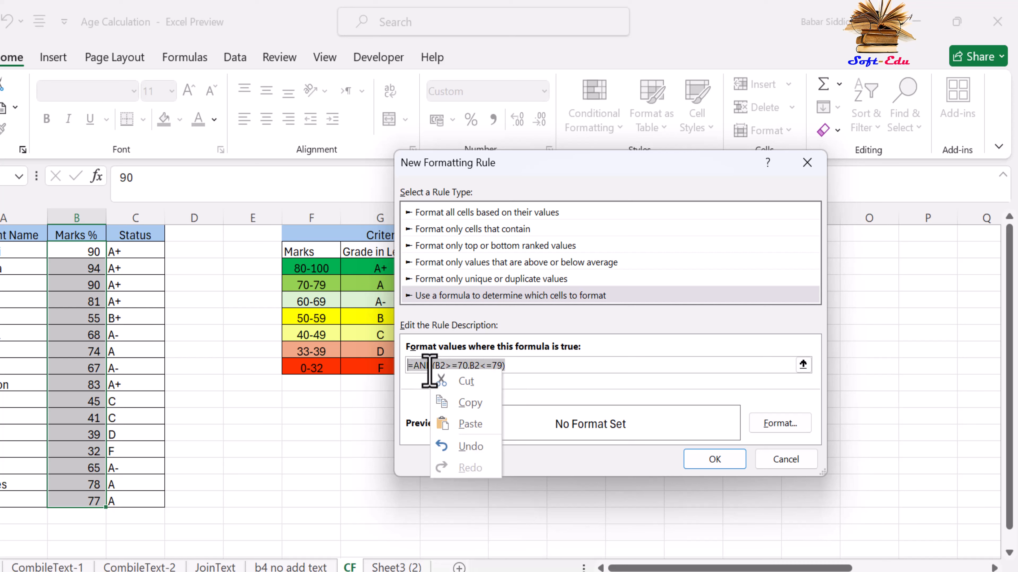
left_click(470, 403)
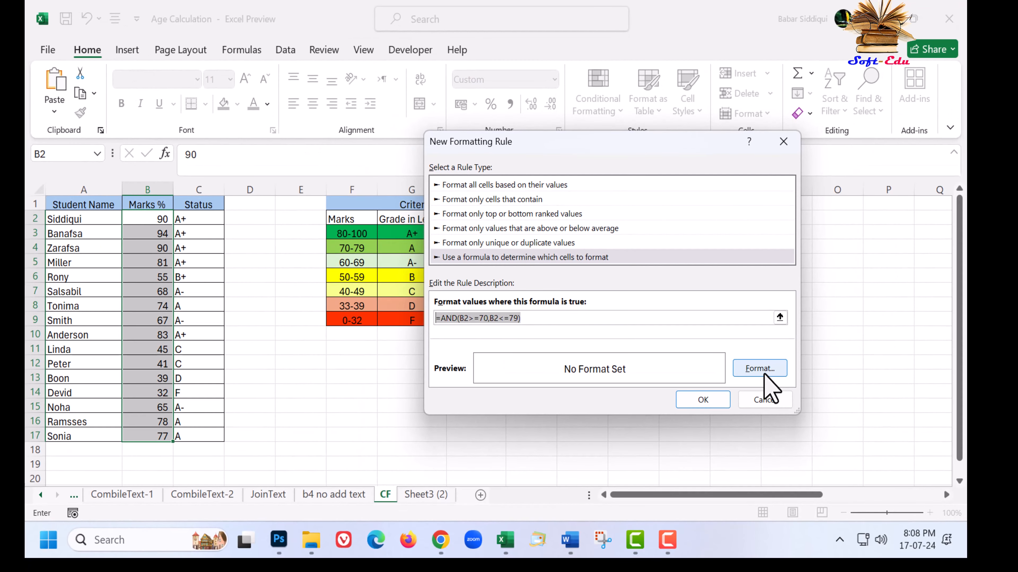
Step: Give the 70–79 rule a light green background fill and add it to the rule list
left_click(763, 374)
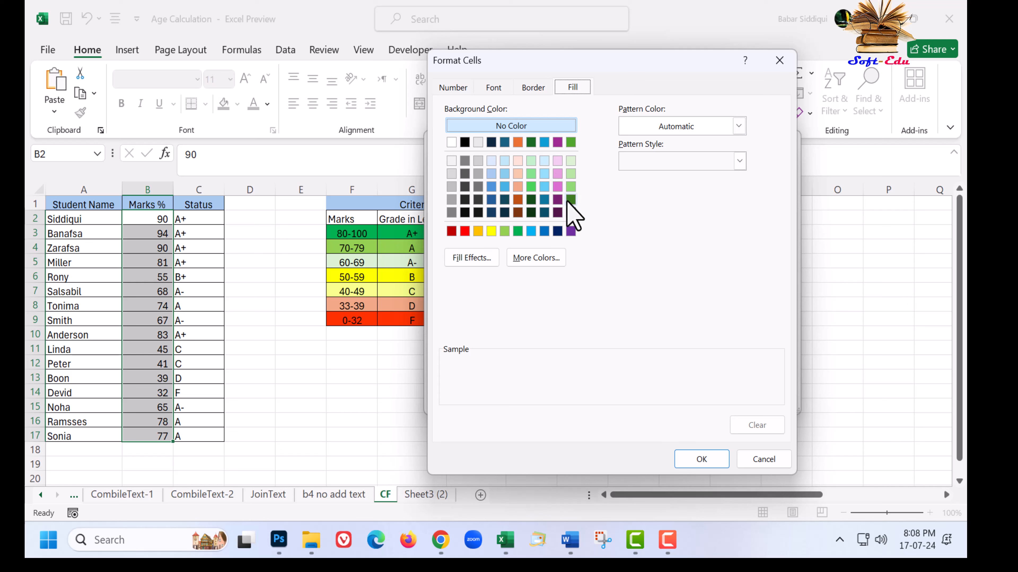
left_click(571, 186)
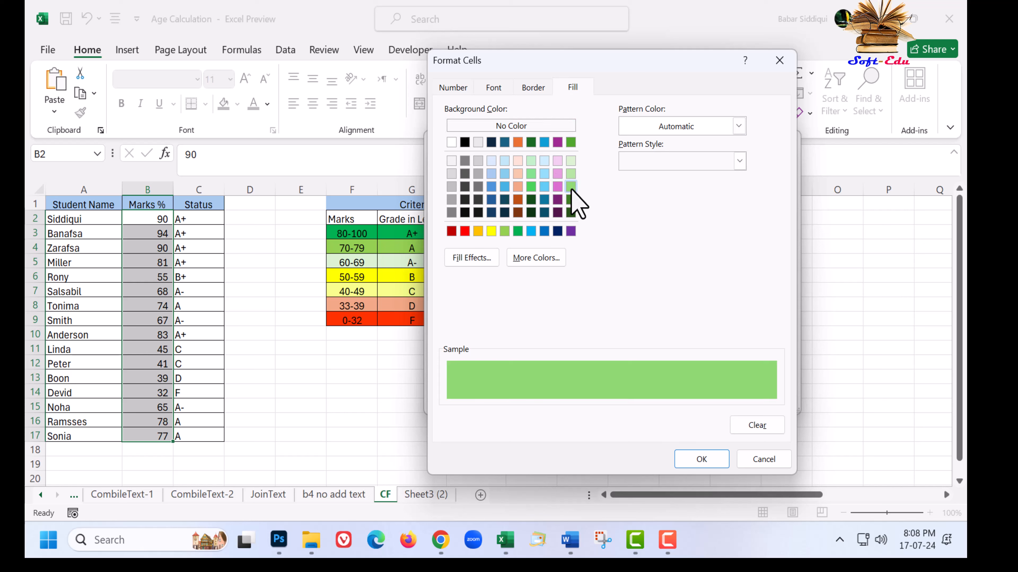
left_click(701, 459)
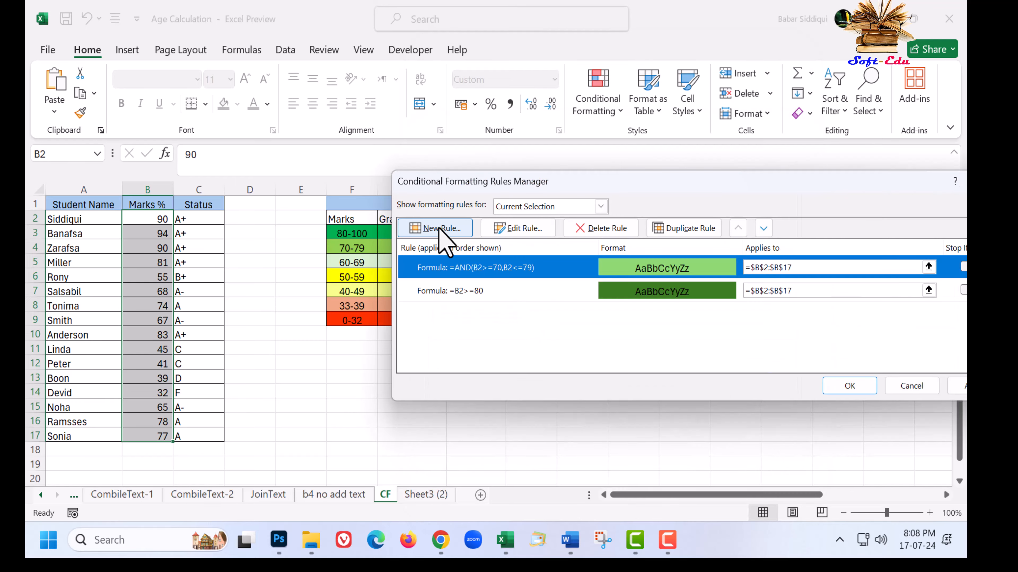
Step: Start a third formula-based rule from the copied formula, changing it to =AND(B2>=60,B2<=69)
left_click(441, 229)
left_click(555, 257)
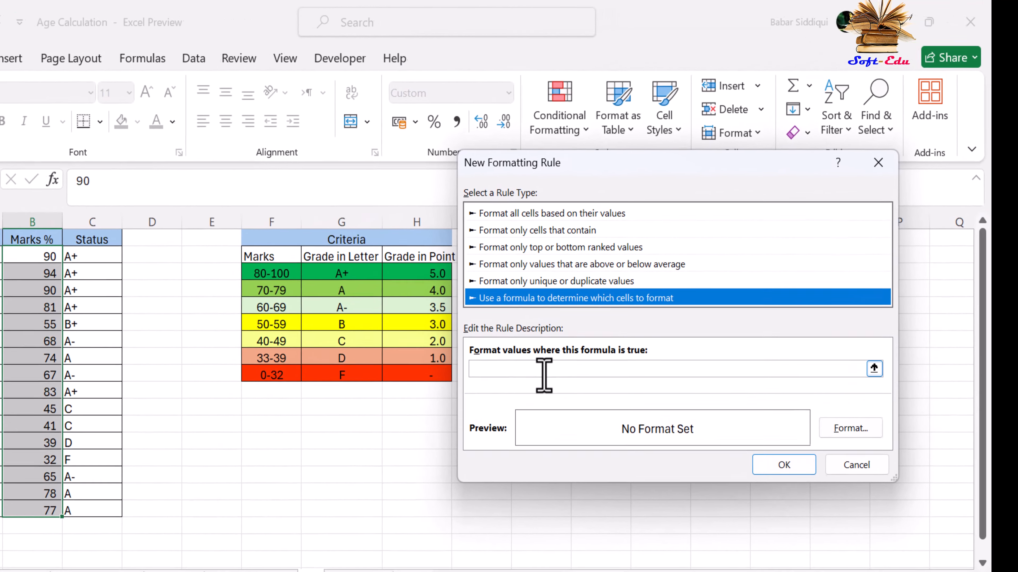
left_click(581, 323)
type("=AND(B2>=70,B2<=79)")
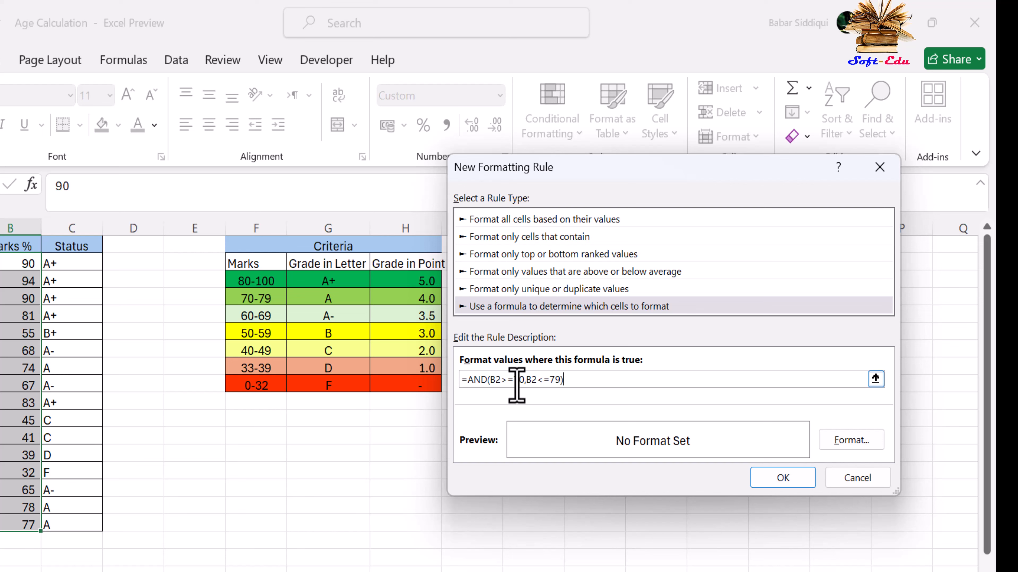
left_click(517, 381)
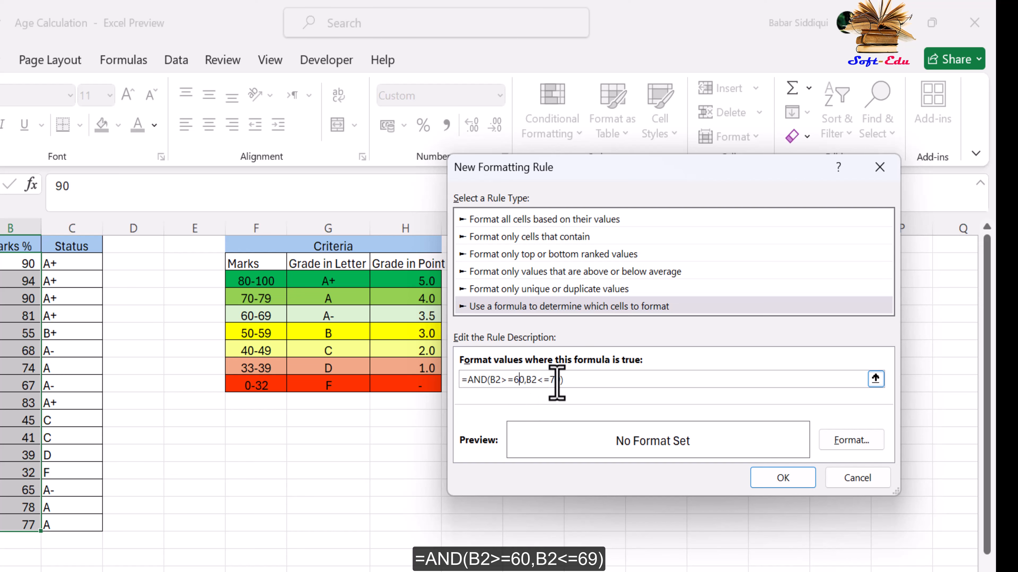
type("6")
left_click(556, 383)
key("BackSpace")
type("6")
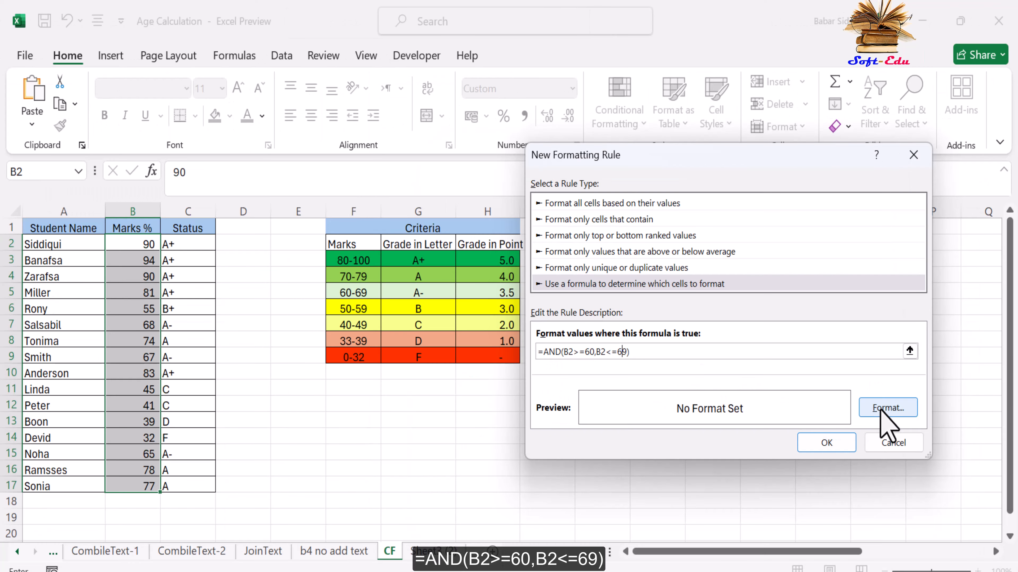
Step: Give the 60–69 rule a very pale green background fill and add it to the rule list
left_click(851, 440)
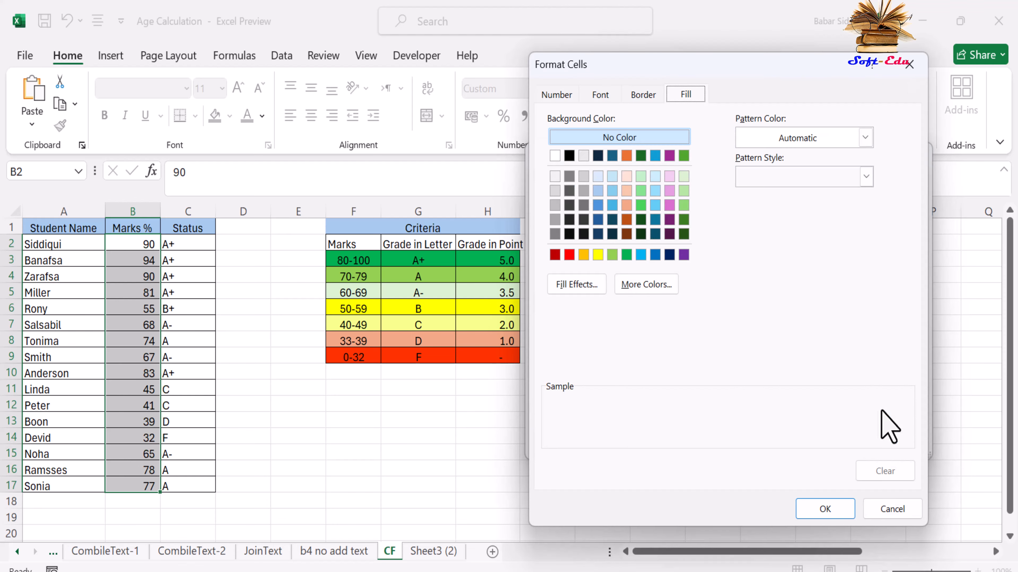
left_click(684, 176)
left_click(819, 509)
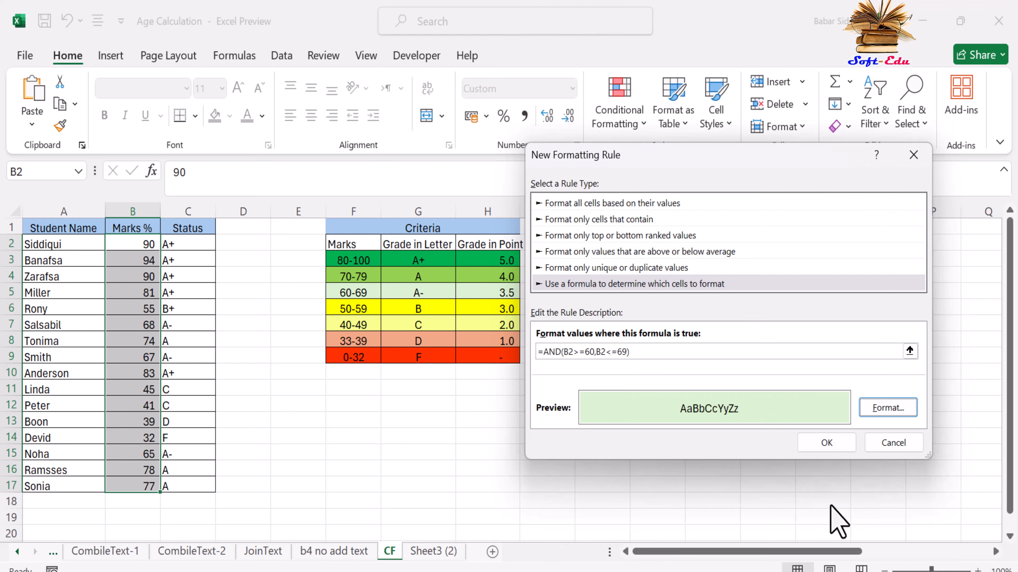
left_click(827, 443)
Step: Start a formula-based rule from the copied formula, changing it to =AND(B2>=50,B2<=59)
left_click(434, 254)
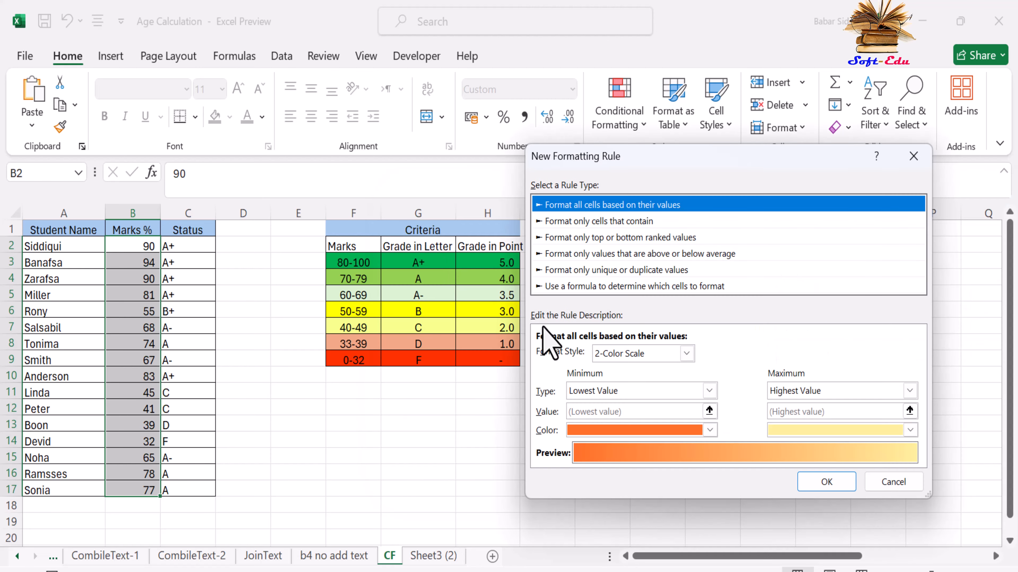
left_click(591, 287)
left_click(604, 353)
right_click(605, 355)
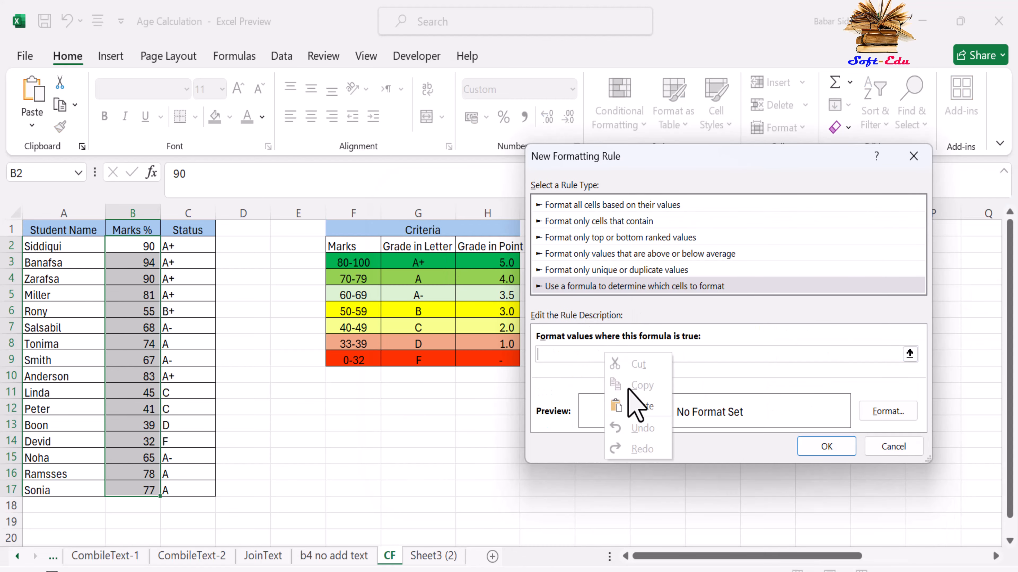
left_click(617, 398)
left_click(587, 355)
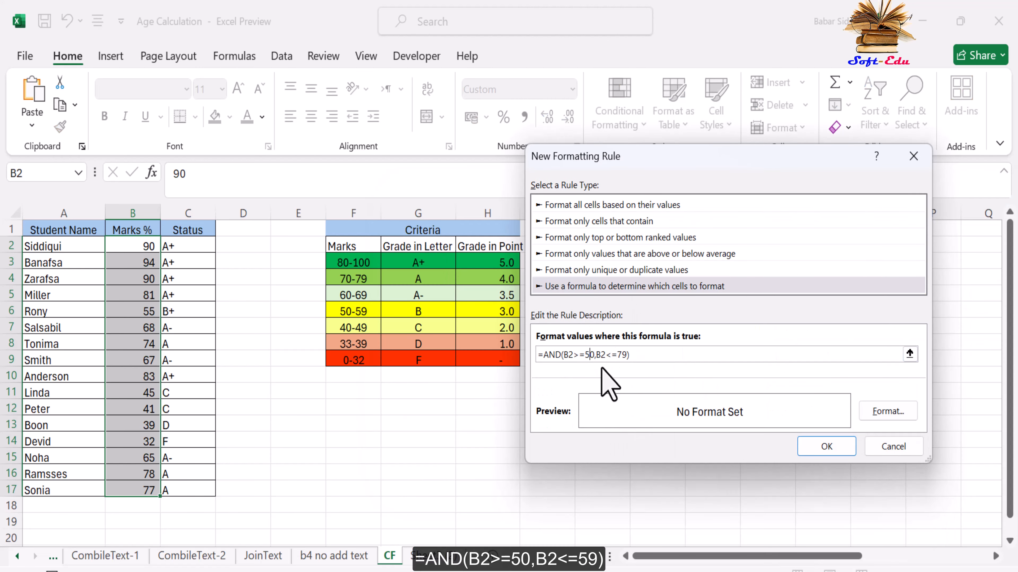
type("5")
left_click(621, 354)
key("BackSpace")
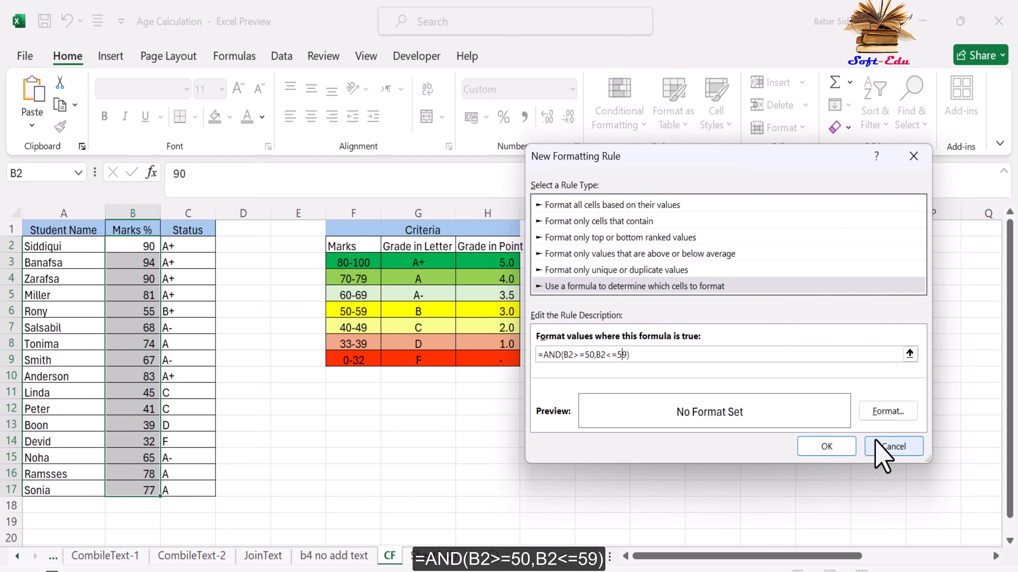
Step: Give the 50–59 rule a yellow background fill and add it to the rule list
left_click(888, 411)
left_click(598, 257)
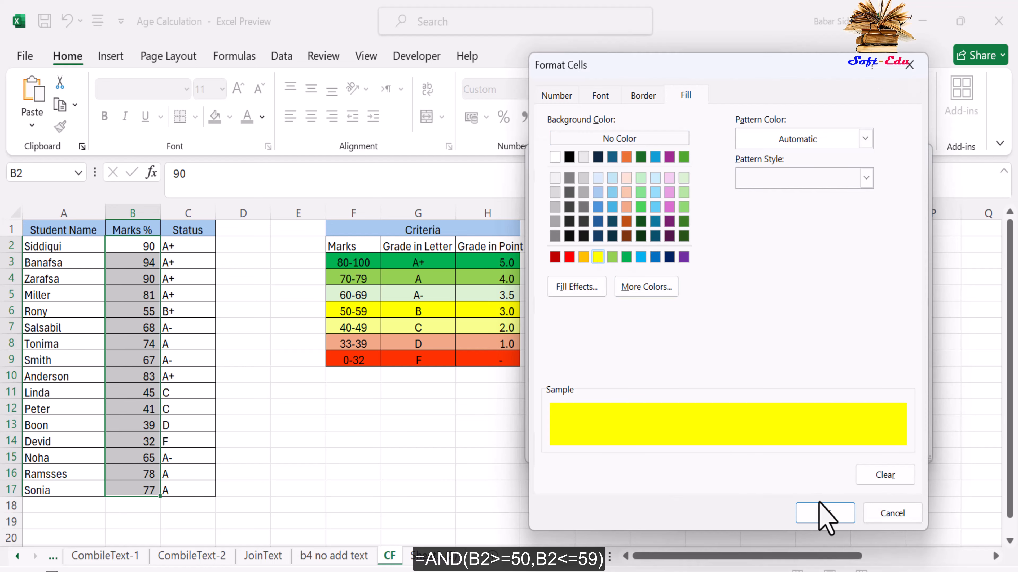
left_click(826, 515)
left_click(826, 447)
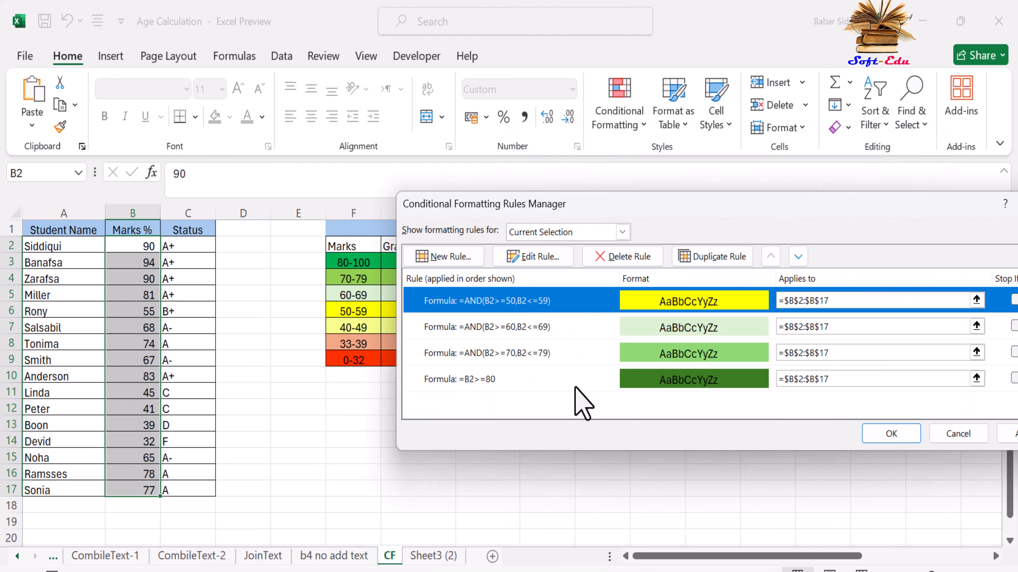
Step: Start another formula-based rule from the copied formula, changing it to =AND(B2>=40,B2<=49)
left_click(432, 255)
left_click(602, 288)
left_click(600, 356)
key("ctrl+v")
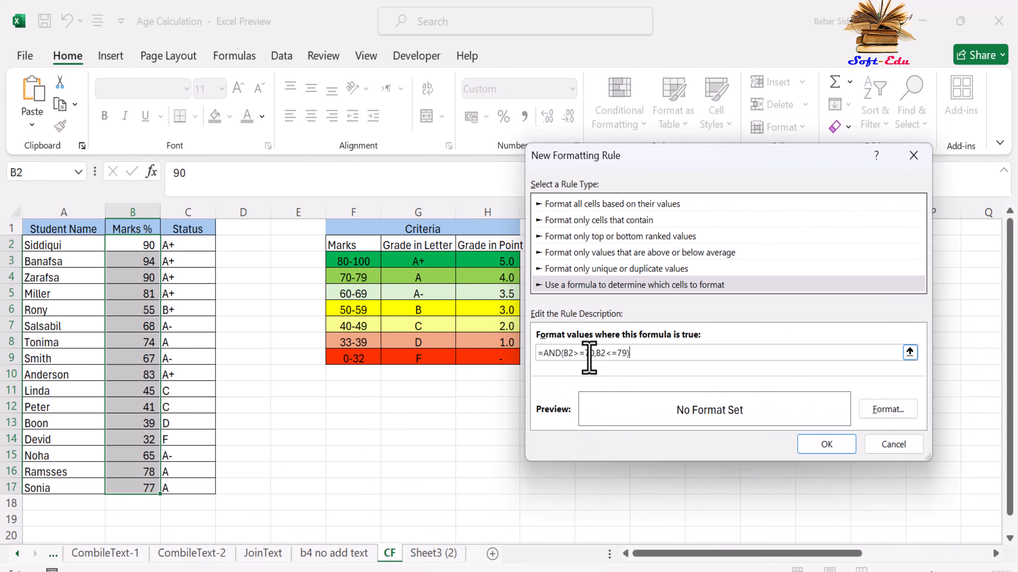
left_click(589, 357)
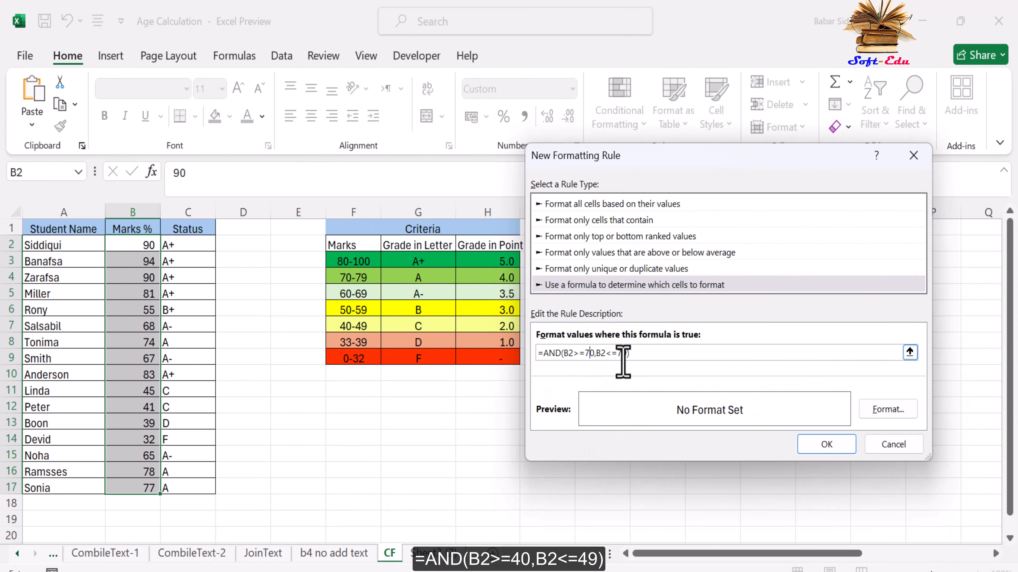
type("4")
left_click(622, 355)
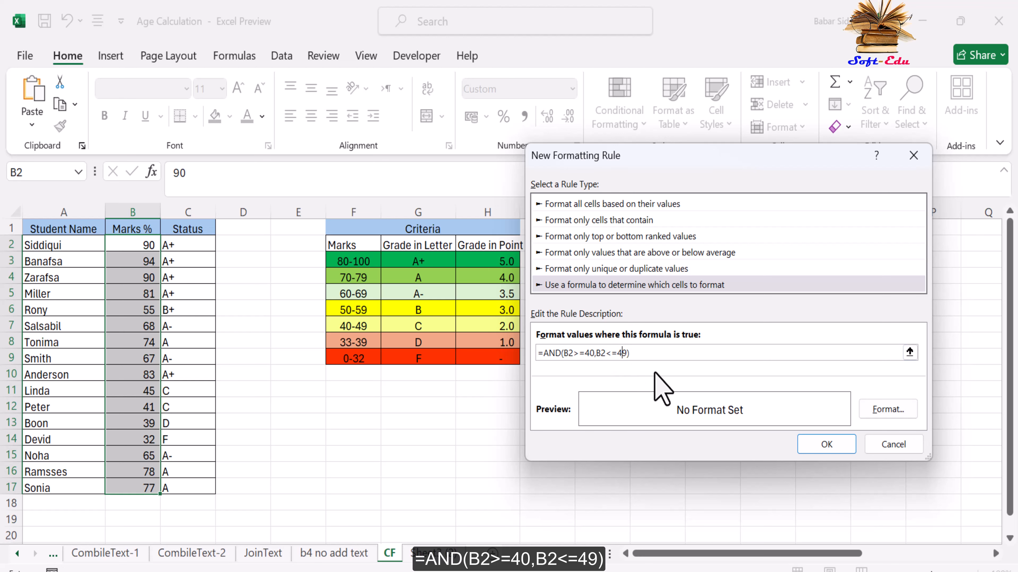
Step: Give the 40–49 rule a light yellow fill from the extended standard colors and add it to the rule list
left_click(887, 409)
left_click(646, 286)
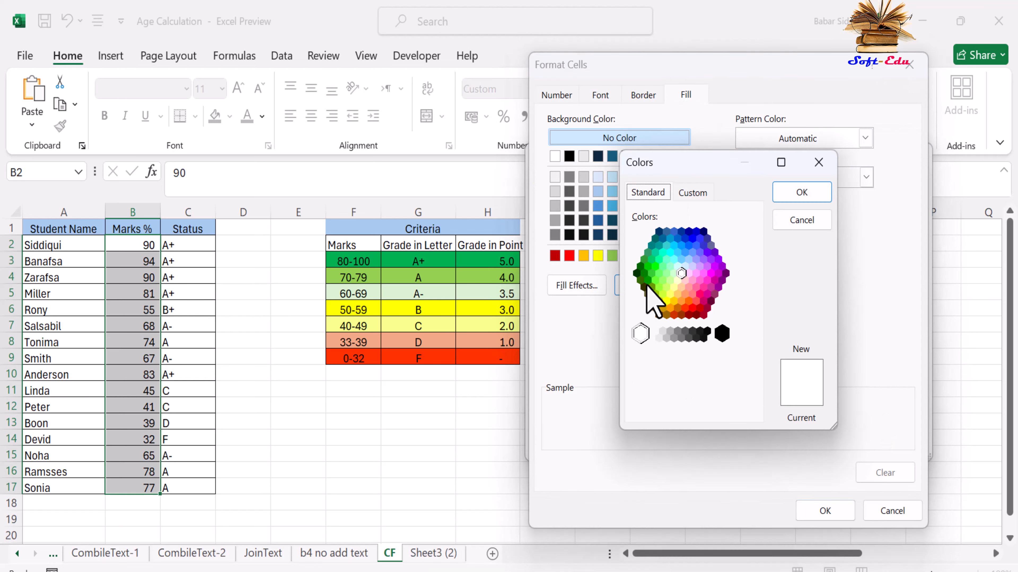
left_click(674, 287)
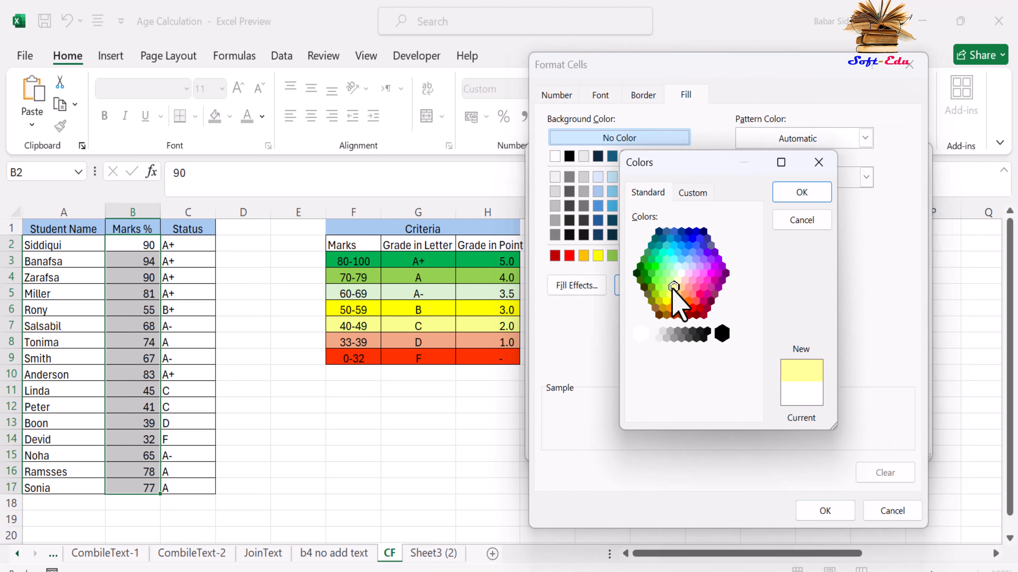
left_click(801, 193)
left_click(825, 511)
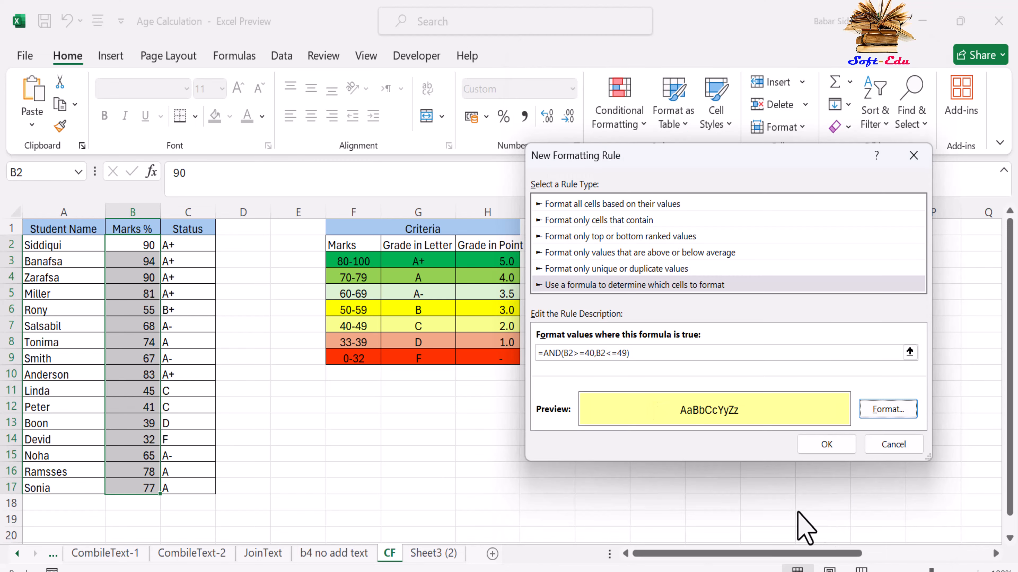
left_click(826, 445)
Step: Start a formula-based rule from the copied formula, changing it to =AND(B2>=33,B2<=39)
key("Escape")
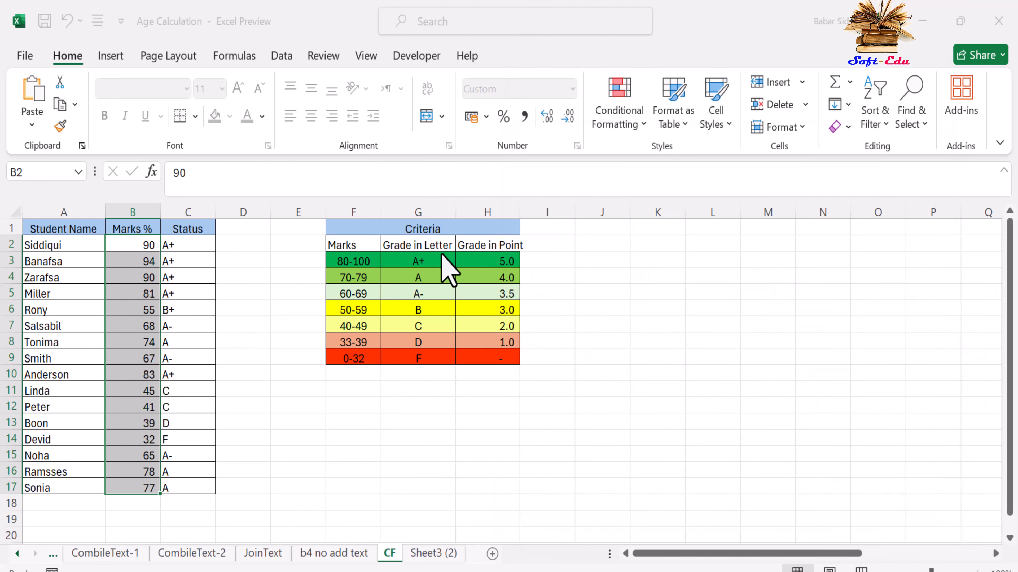
left_click(592, 287)
left_click(595, 354)
type("=AND(B2>=70,B2<=79)")
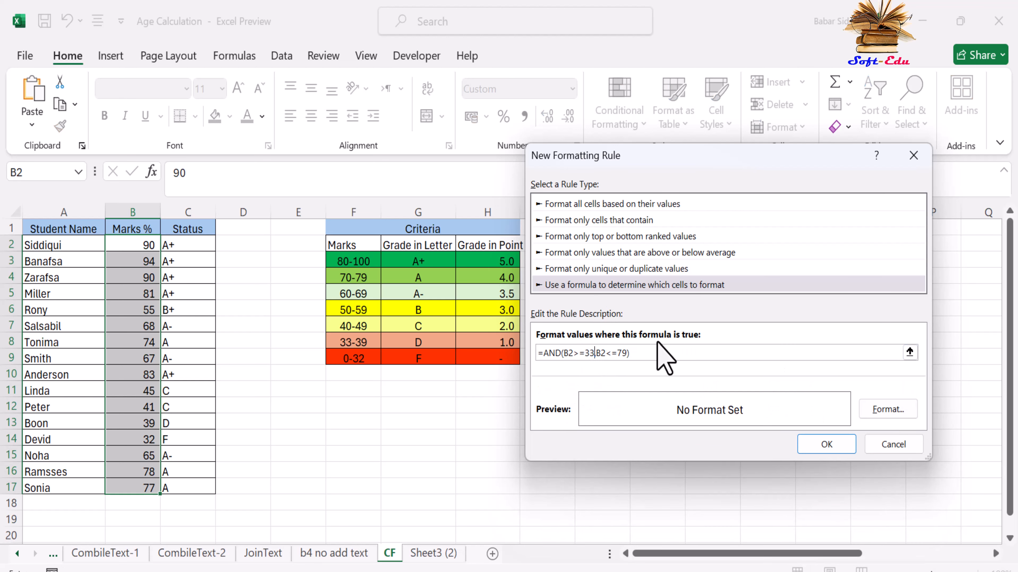
left_click(622, 353)
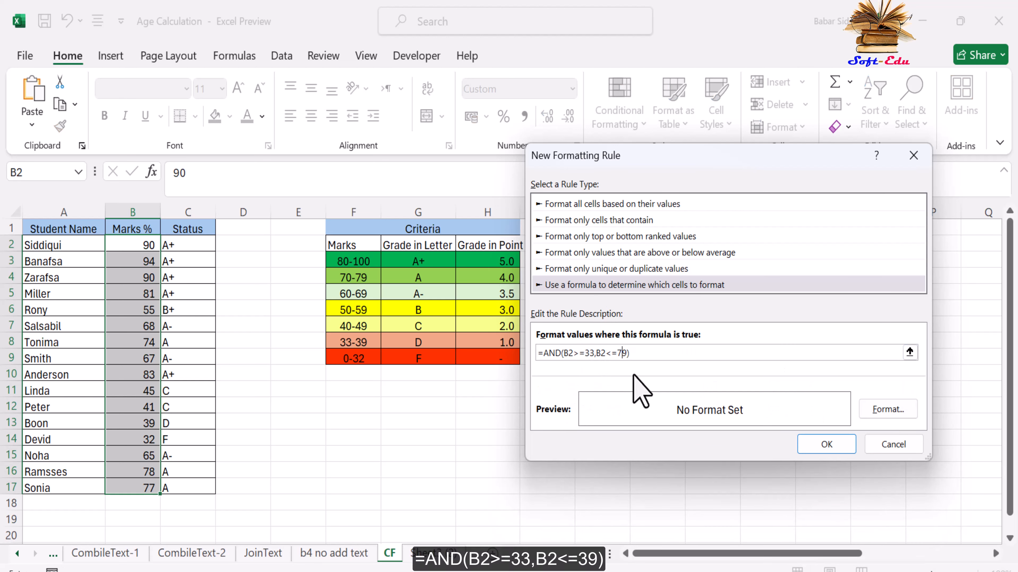
type("3")
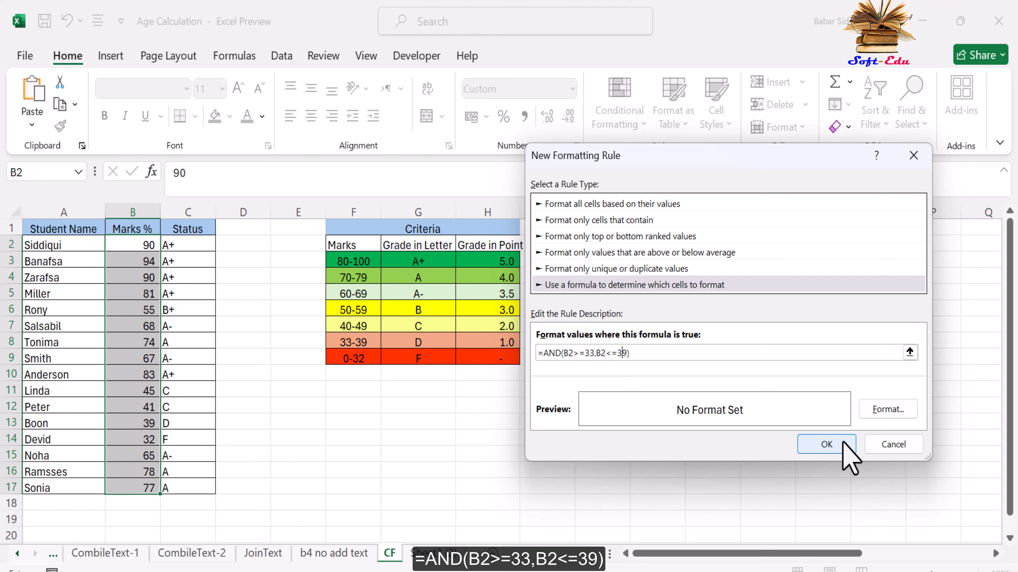
Step: Give the 33–39 rule a very light orange background fill and add it to the rule list
left_click(888, 409)
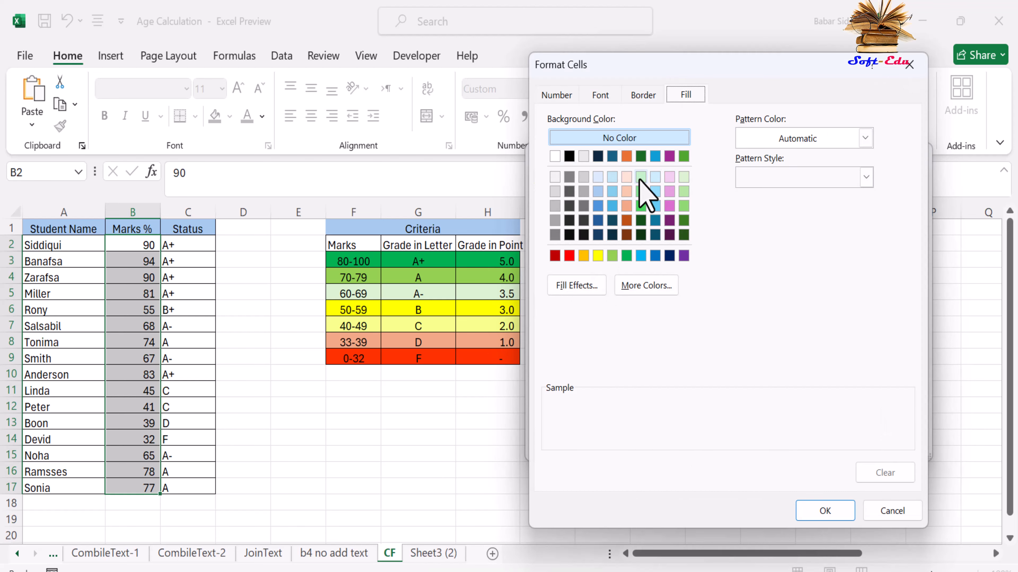
left_click(626, 191)
left_click(825, 510)
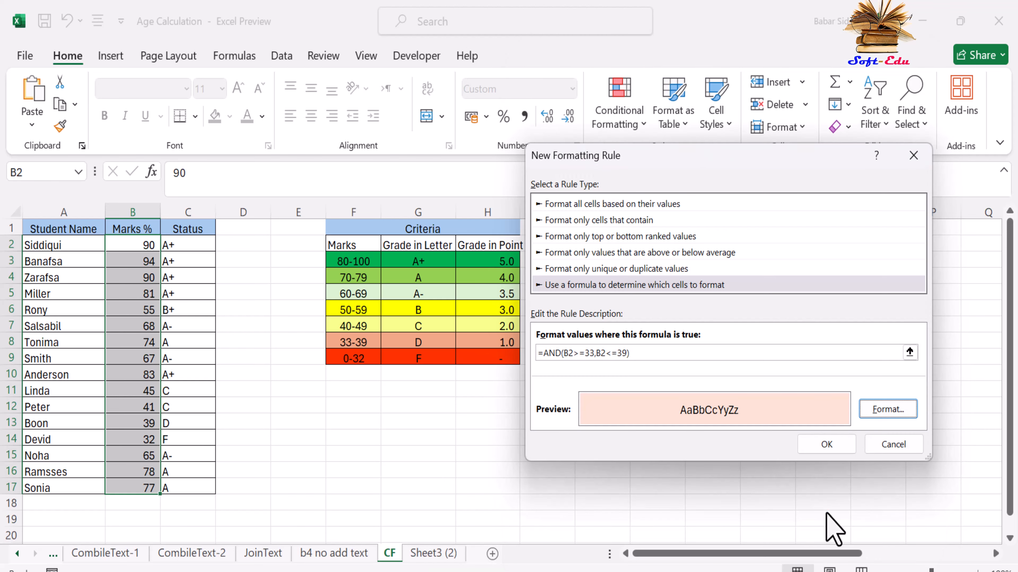
left_click(826, 444)
Step: Start the last formula-based rule from the copied formula, changing it to =AND(B2>=0,B2<=32)
left_click(419, 254)
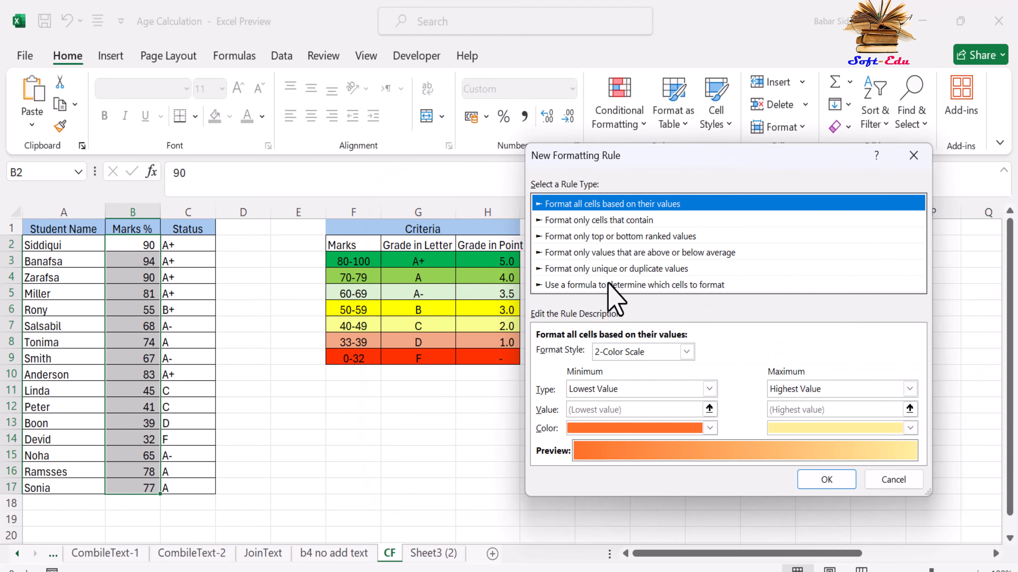
left_click(616, 285)
left_click(661, 353)
type("=AND(B2>=70,B2<=79)")
left_click(589, 353)
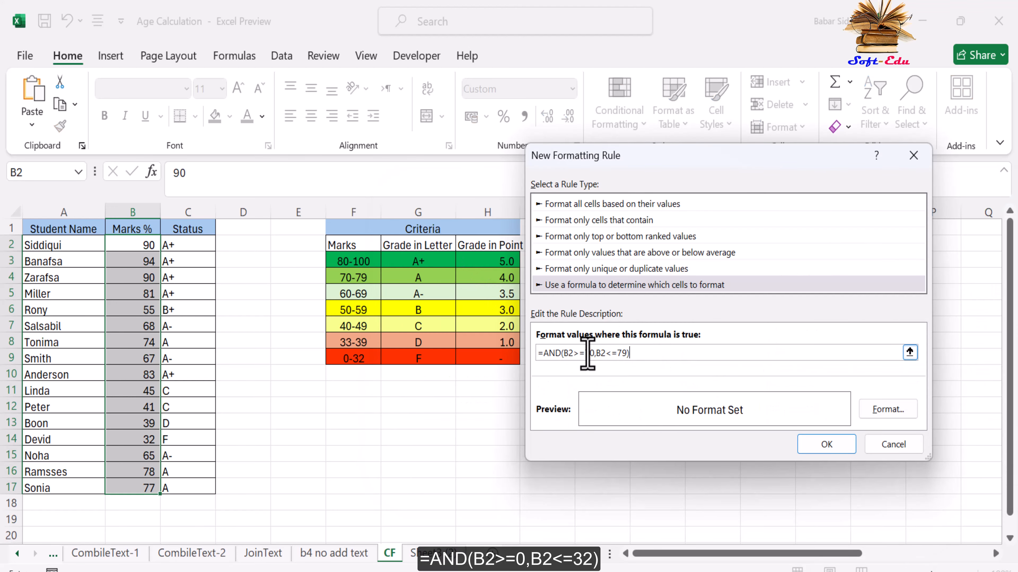
key("BackSpace")
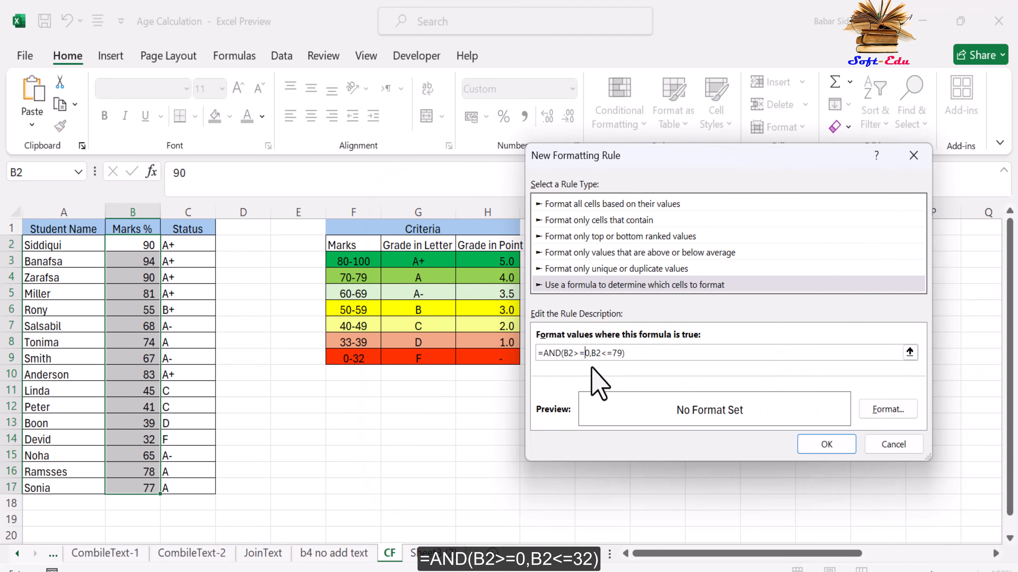
left_click(624, 355)
type("32")
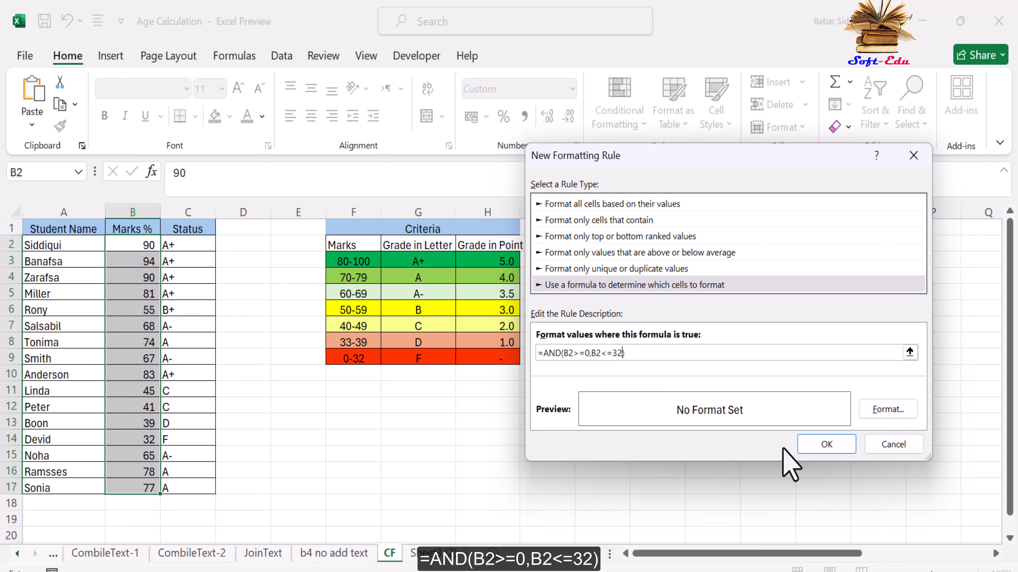
Step: Give the 0–32 rule a red background fill and apply all the rules to the Marks % column
left_click(886, 411)
left_click(569, 255)
left_click(809, 512)
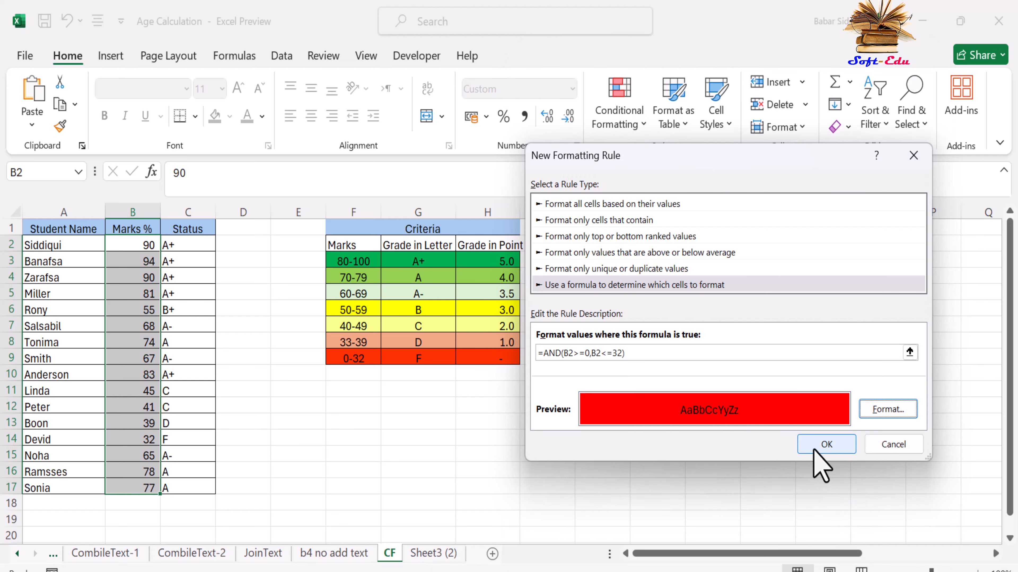
left_click(827, 445)
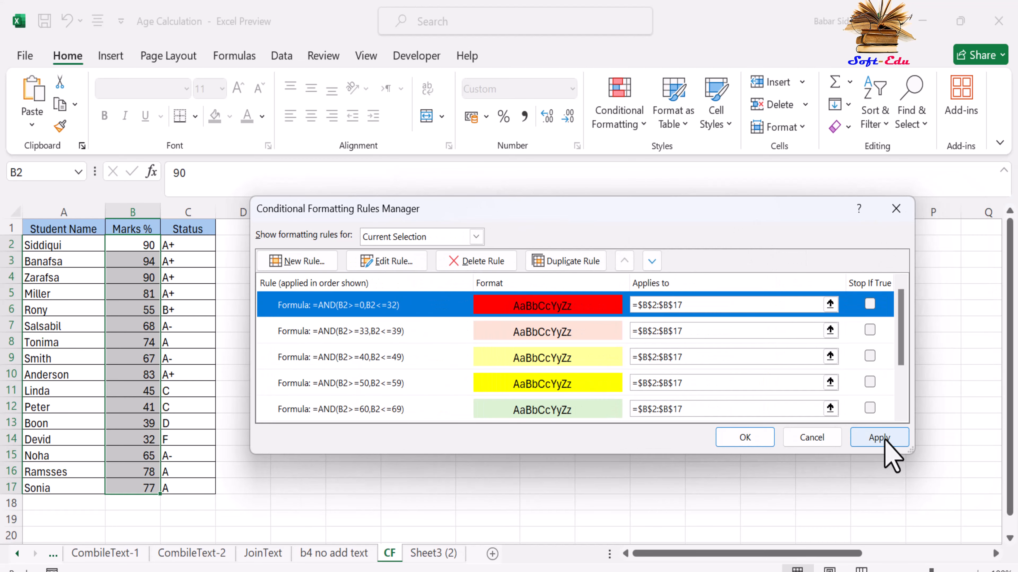
left_click(885, 439)
left_click(746, 438)
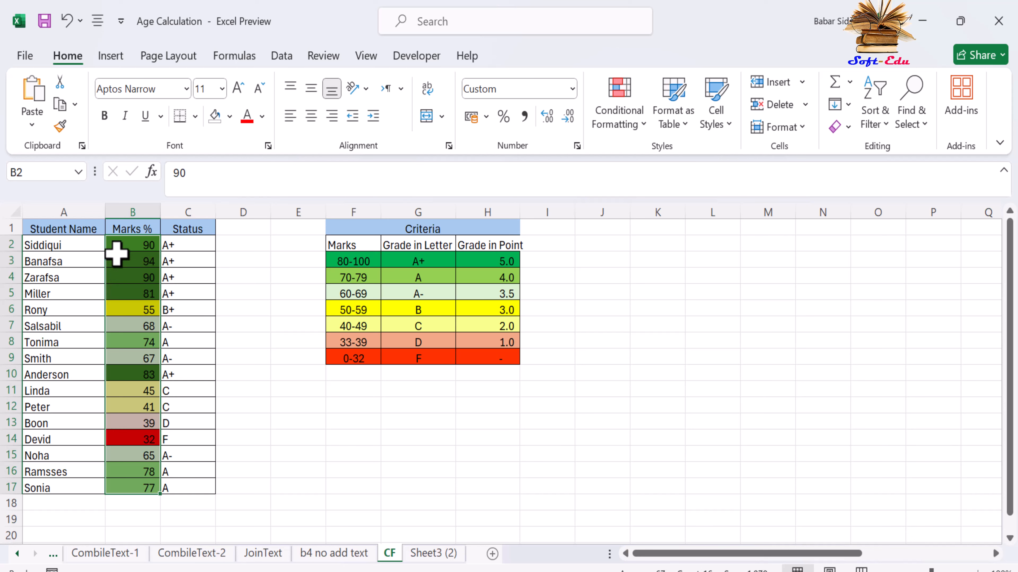
Step: Test the color rules by entering the marks 60, 32 and 33 in turn in cell B4
left_click(119, 279)
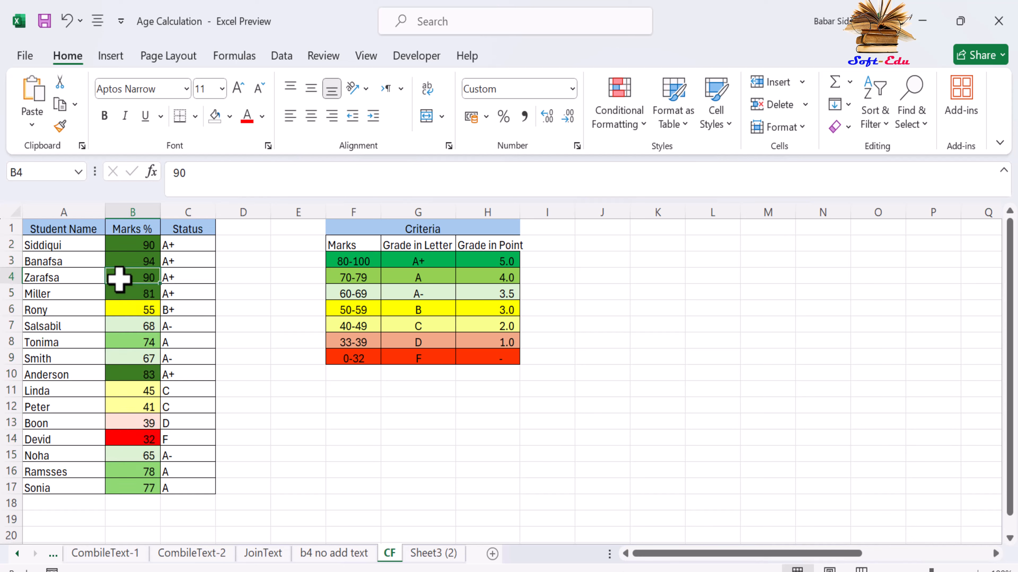
type("60")
key("Return")
left_click(119, 279)
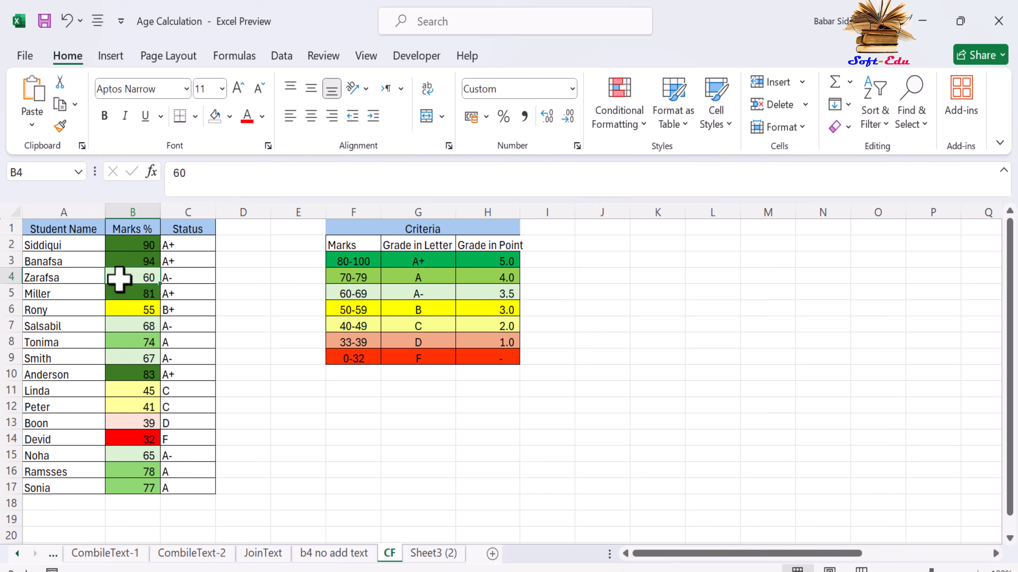
type("32")
key("Return")
left_click(118, 279)
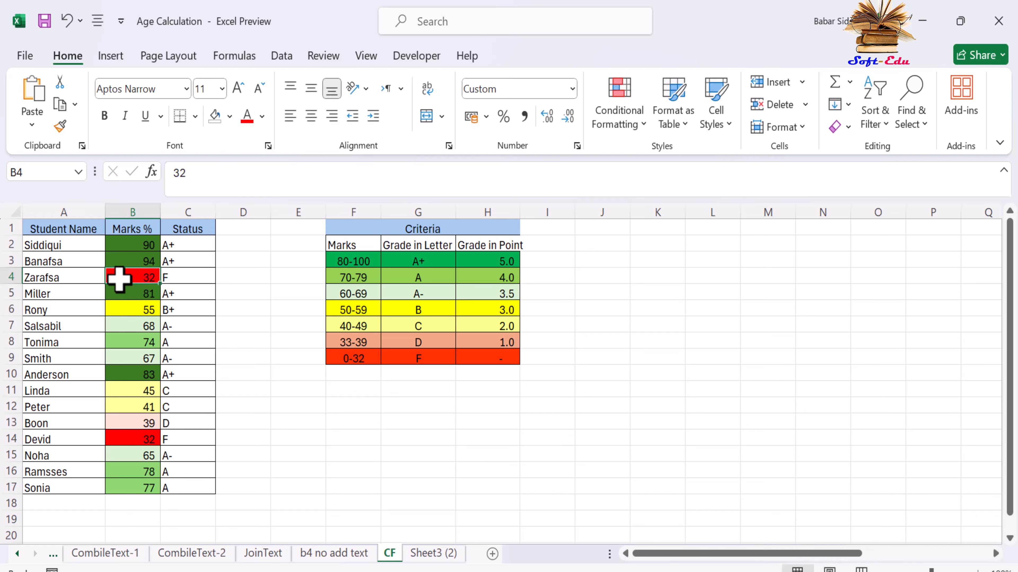
type("33")
key("Return")
left_click(119, 279)
key("Up")
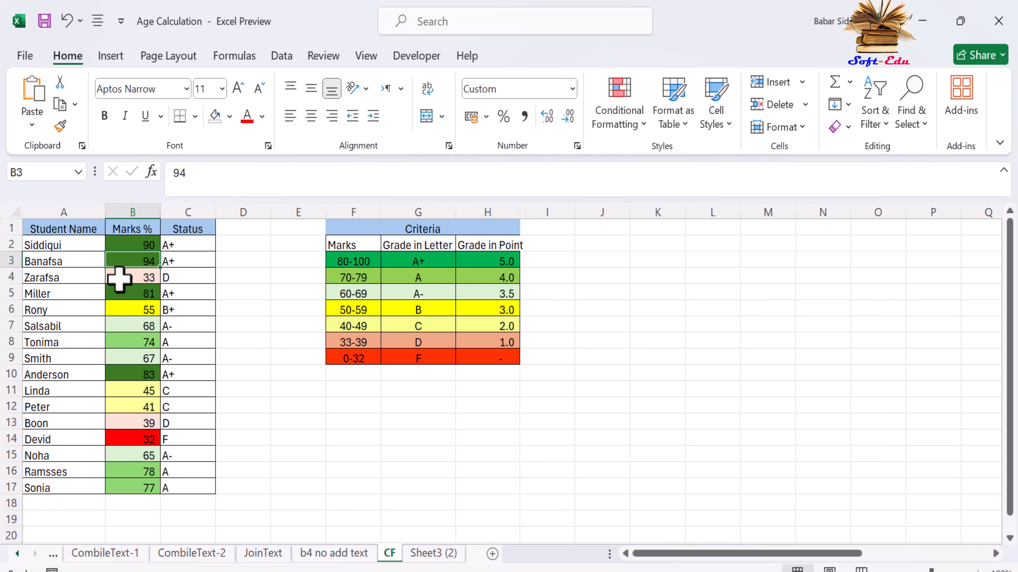
Step: Set the mark in cell B4 to 96
left_click(119, 279)
type("96")
key("Return")
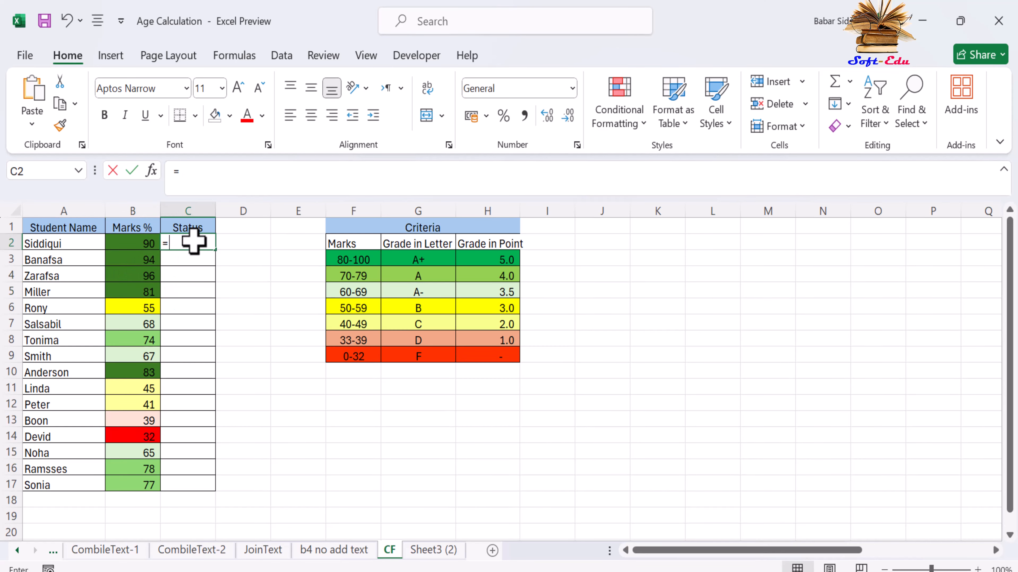
Step: Begin a nested IF formula in C2 that returns "A+" for B2>=80 and "A-" for B2>=70
type("=IF(")
key("Left")
type(">=80,\"A+\"")
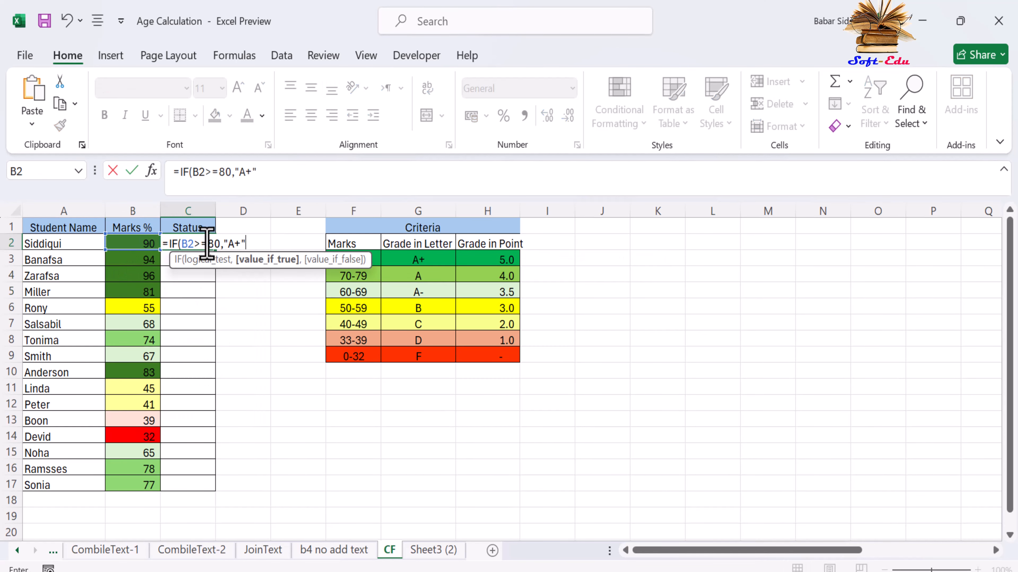
type(",IF(")
key("Left")
type(">=70,\"A-\",IF(B2")
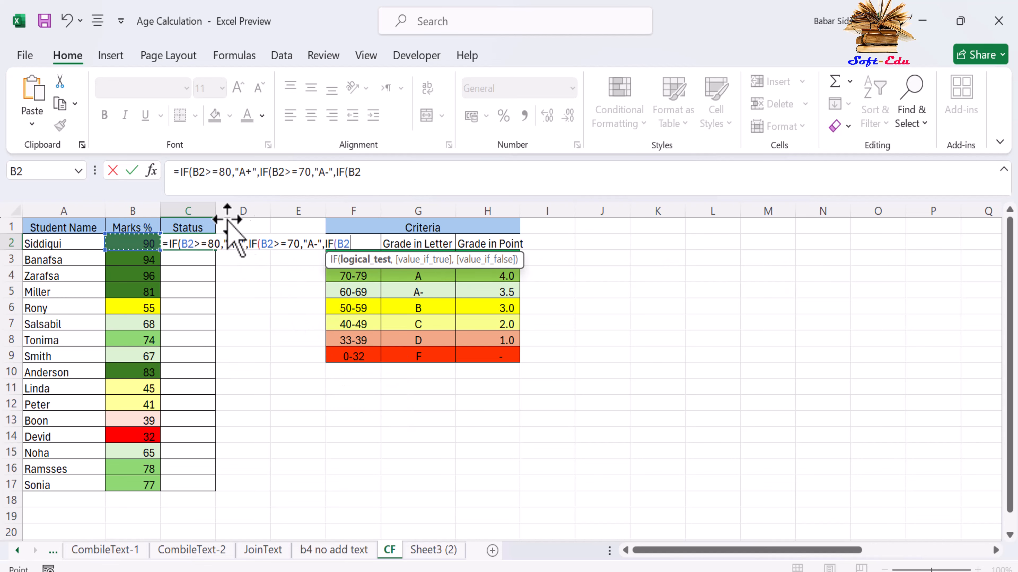
left_click(371, 177)
type(">=60,\"A\",")
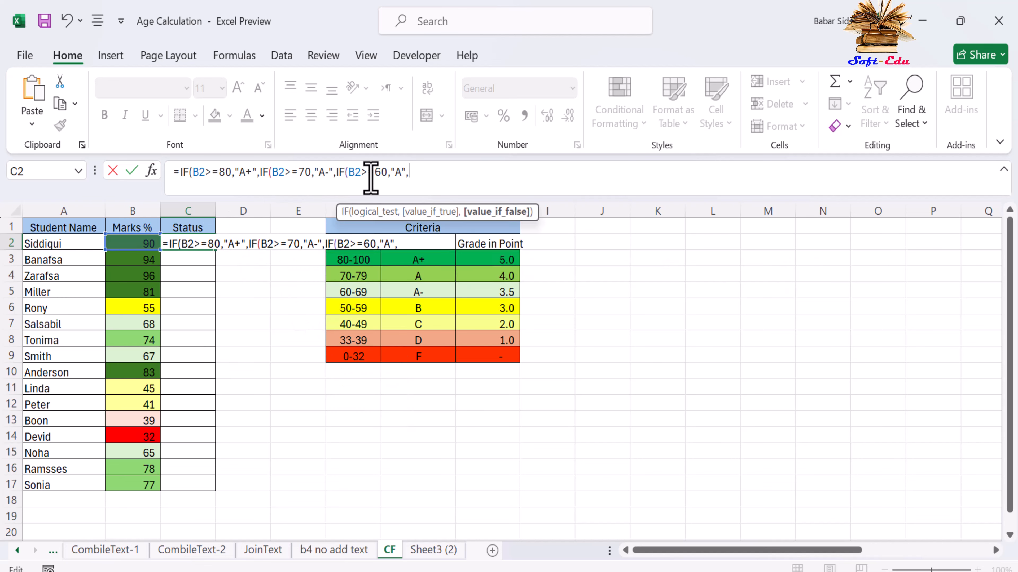
type("IF(B2>=50,\"B\",")
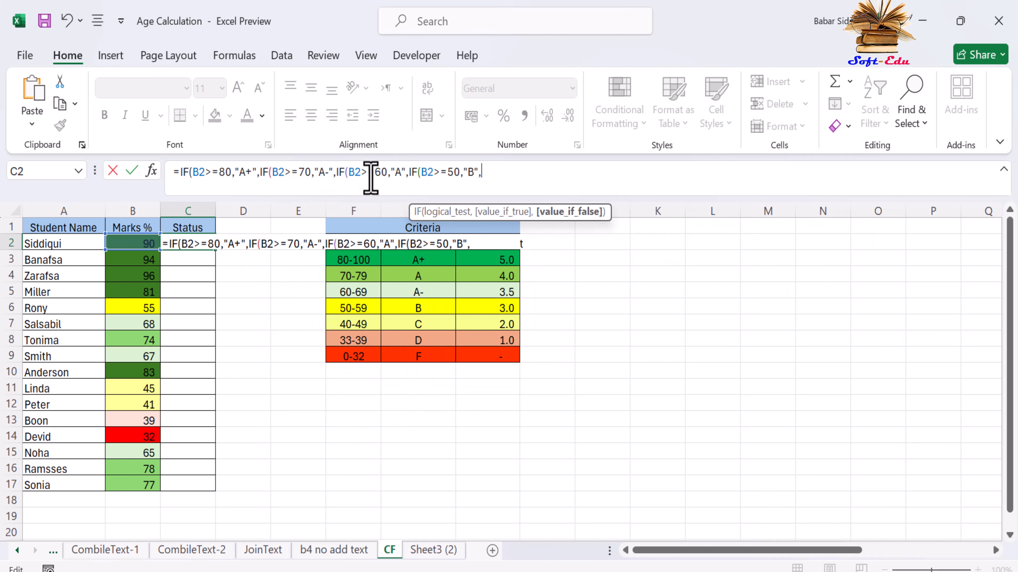
type("IF(B2>=40,\"C\",IF(B2>=33,\"D\",")
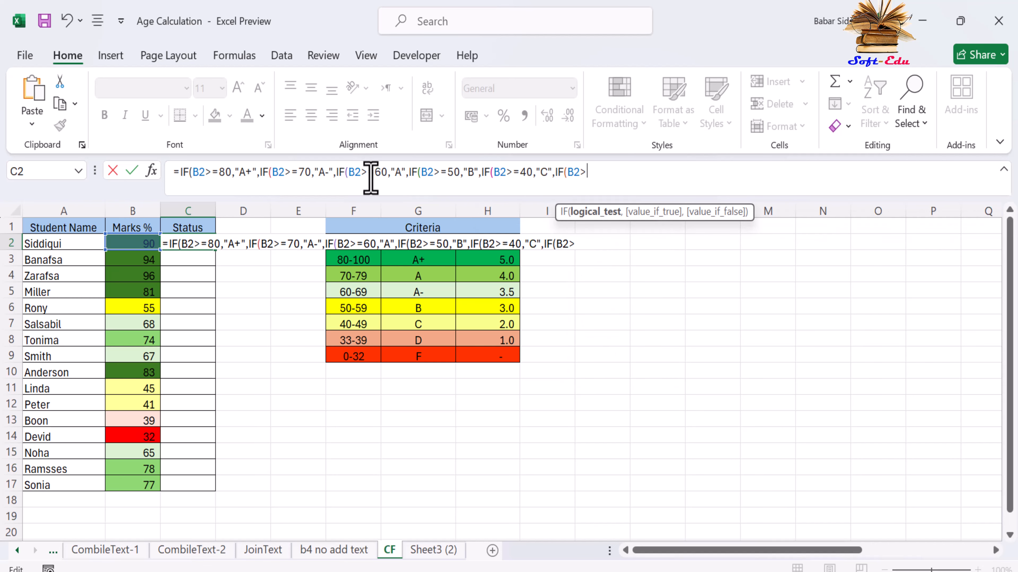
type("\"F\"))))))")
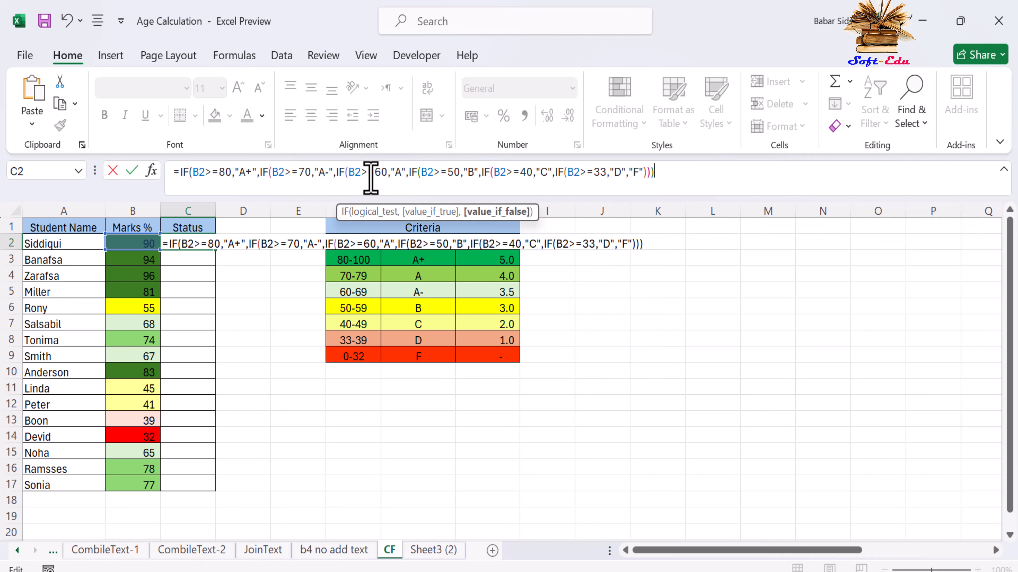
key("Escape")
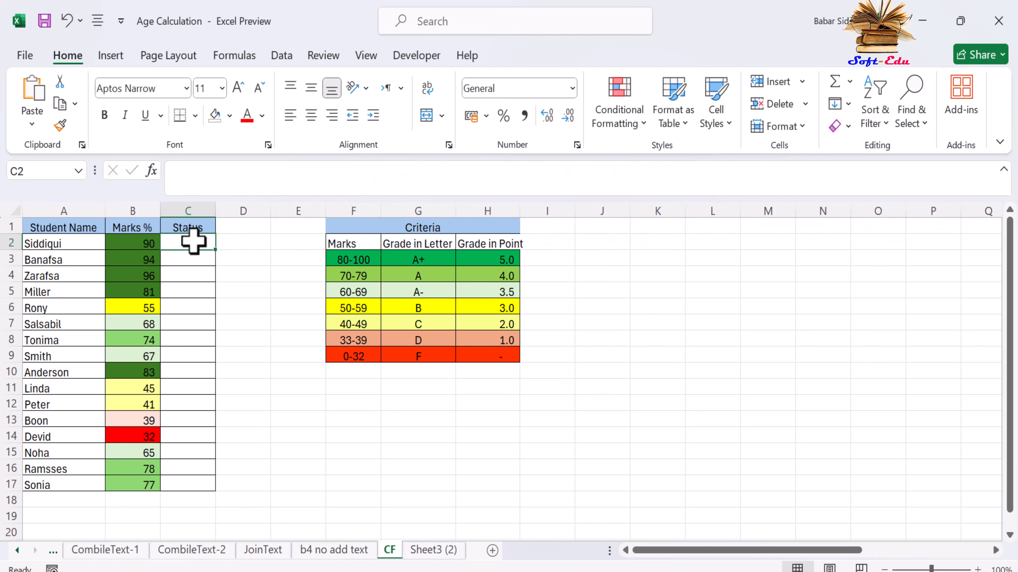
Step: Start a nested IF formula in C2 that returns "A+" for B2>=80 and "A-" for B2>=70
type("=IF")
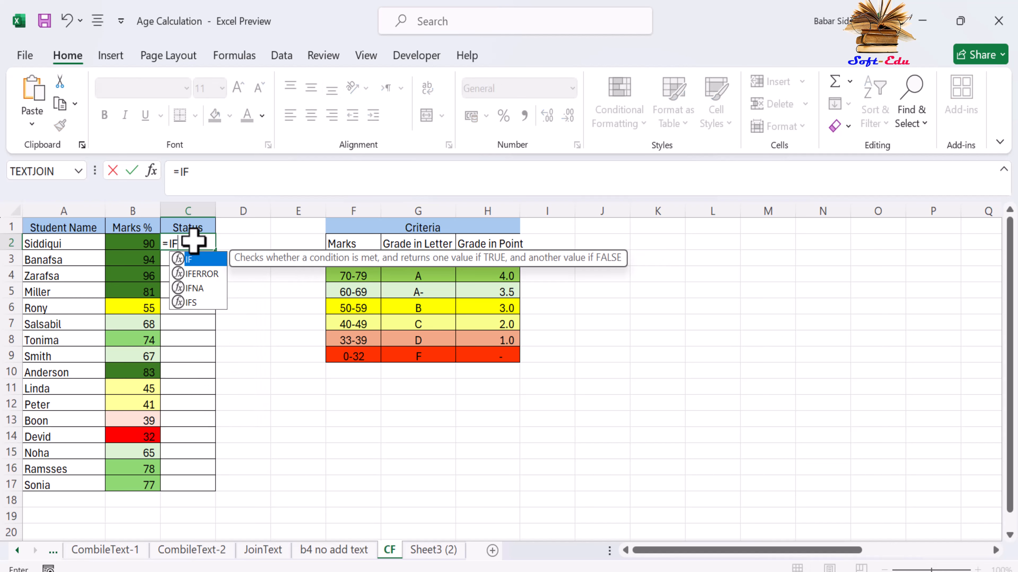
type("(")
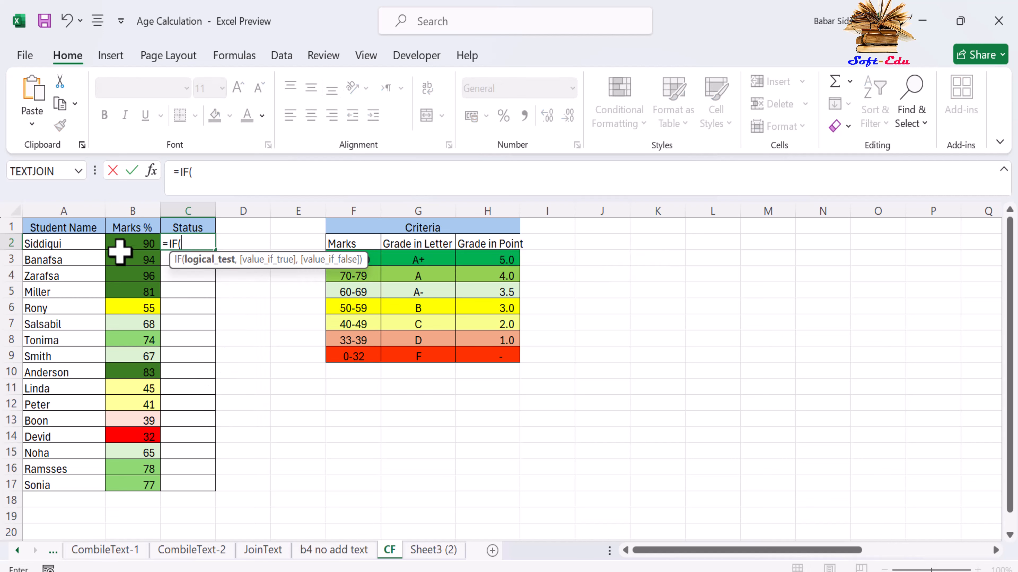
left_click(128, 243)
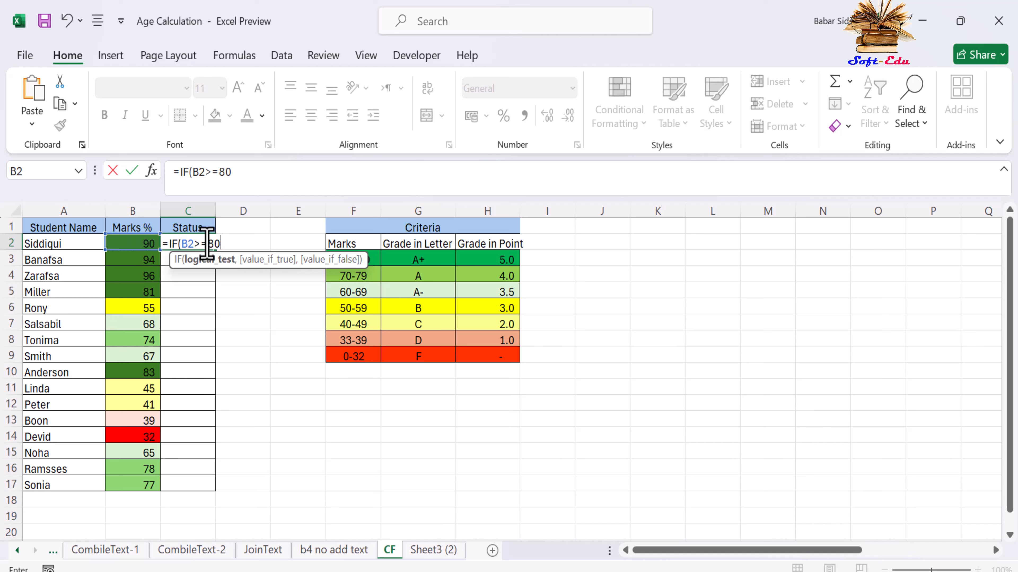
type(">=80,\"A+")
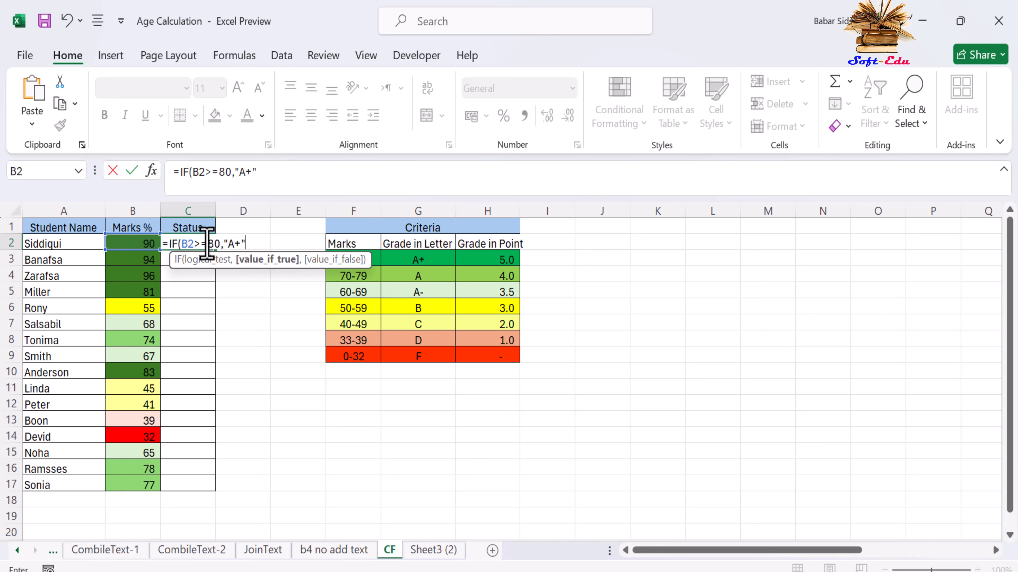
type(",")
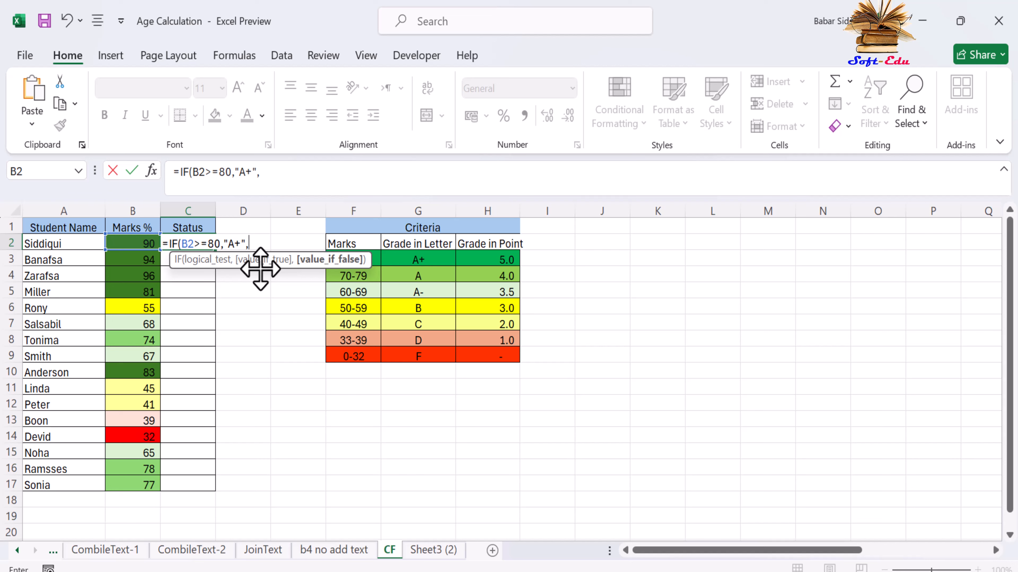
type("IF(")
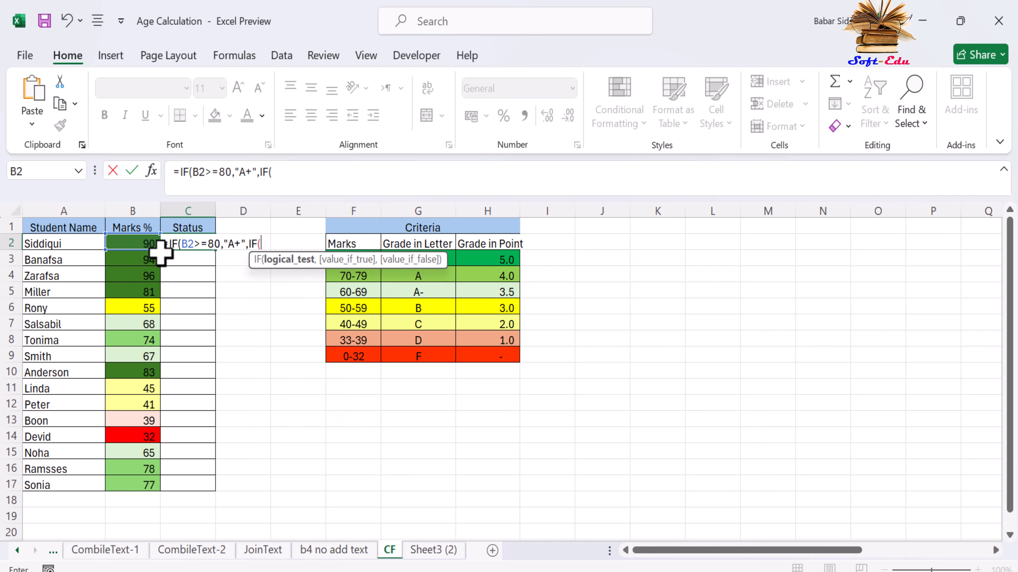
left_click(142, 240)
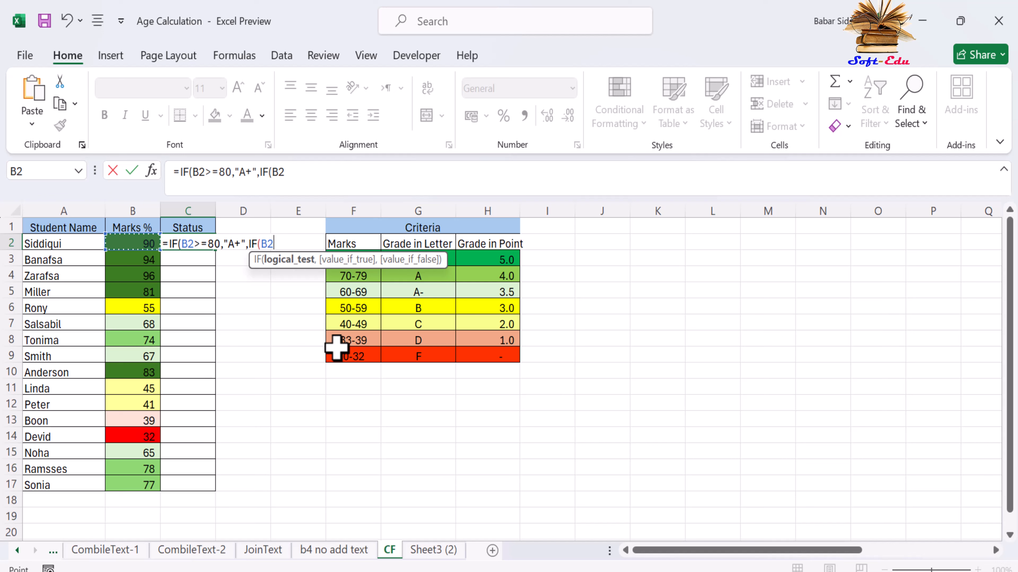
type(">=70,\"")
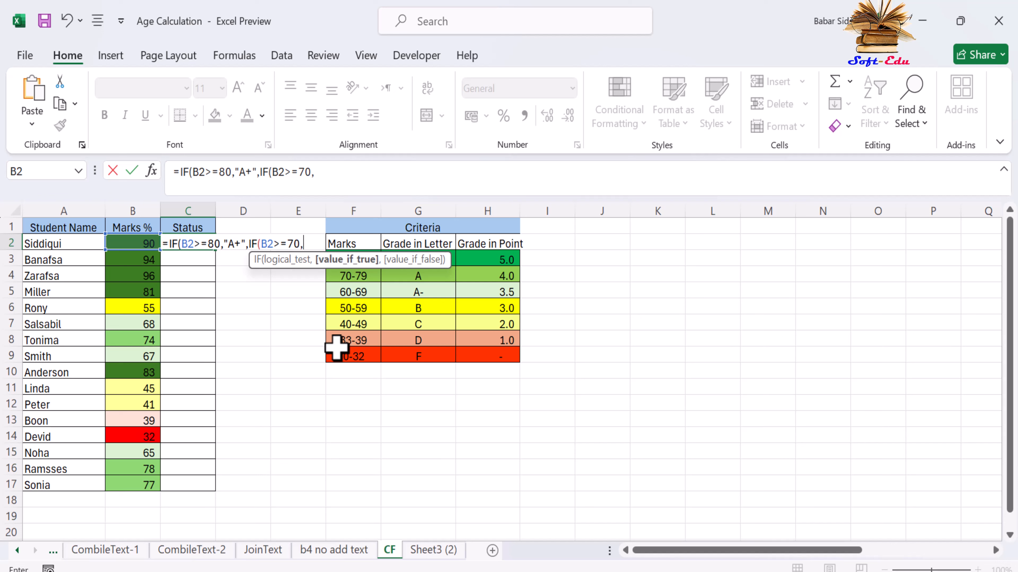
type("A-\",")
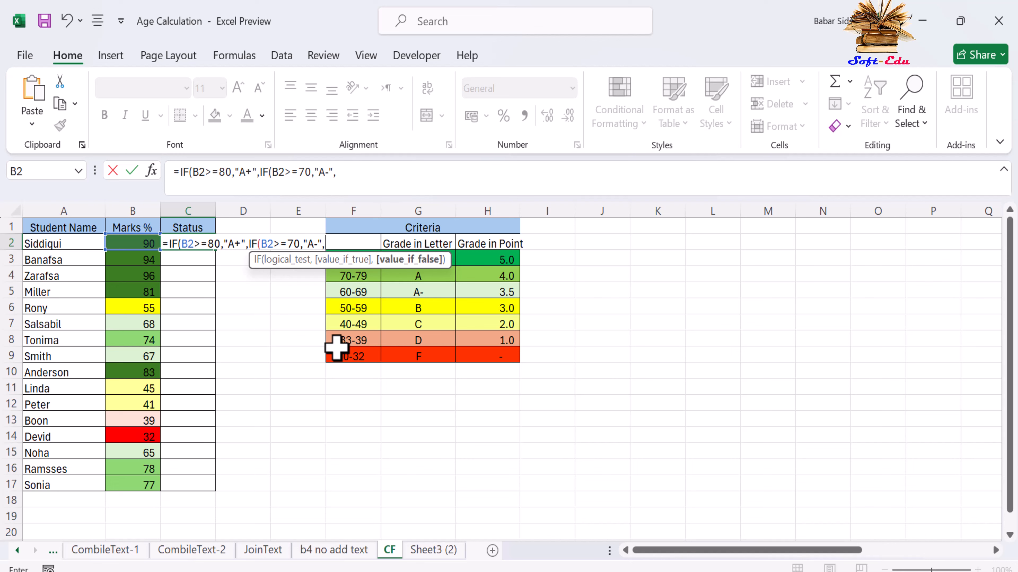
Step: Add a nested IF to the C2 formula that returns "A" for B2>=60
type("IF(")
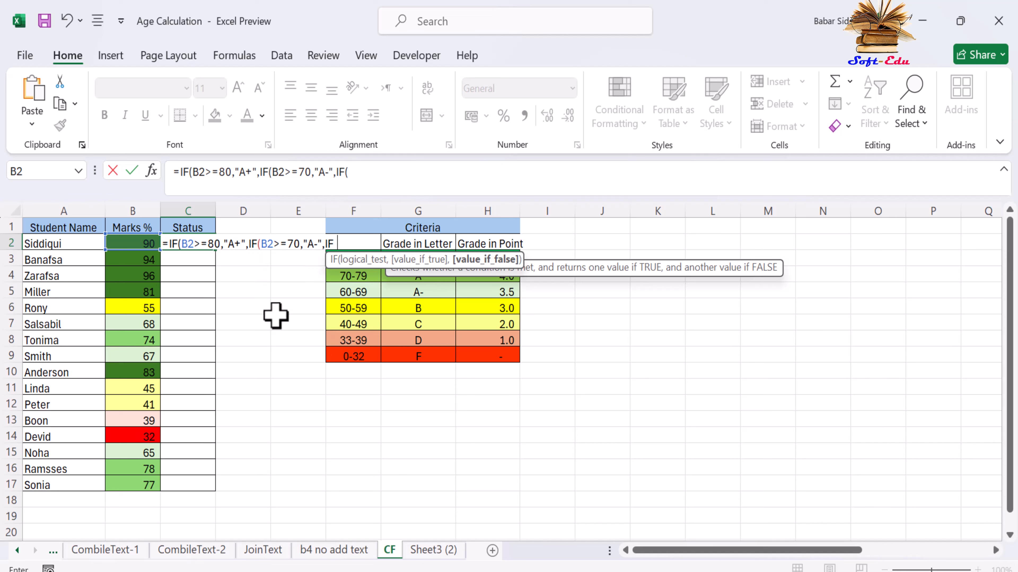
left_click(133, 243)
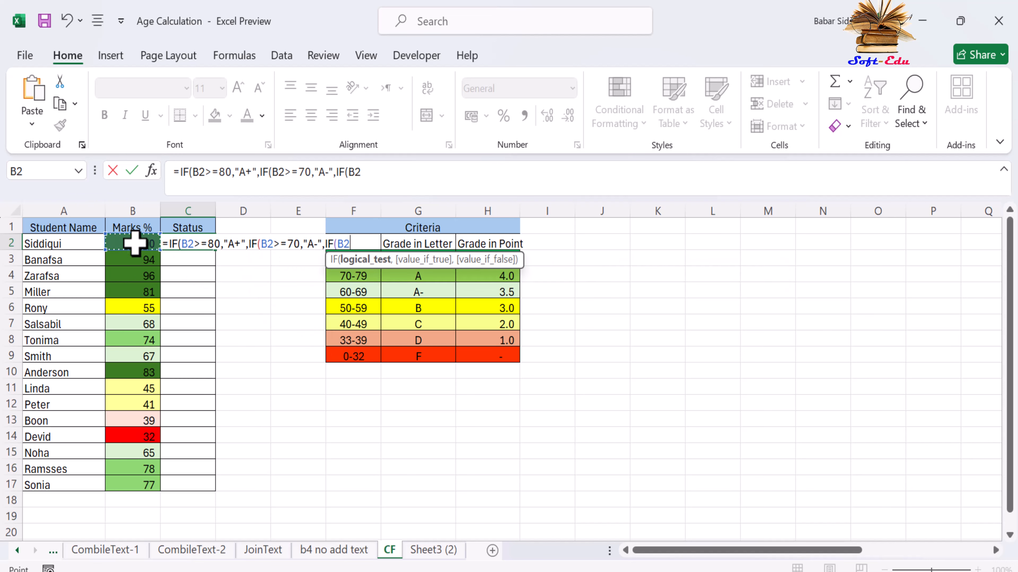
left_click(370, 175)
type(">=")
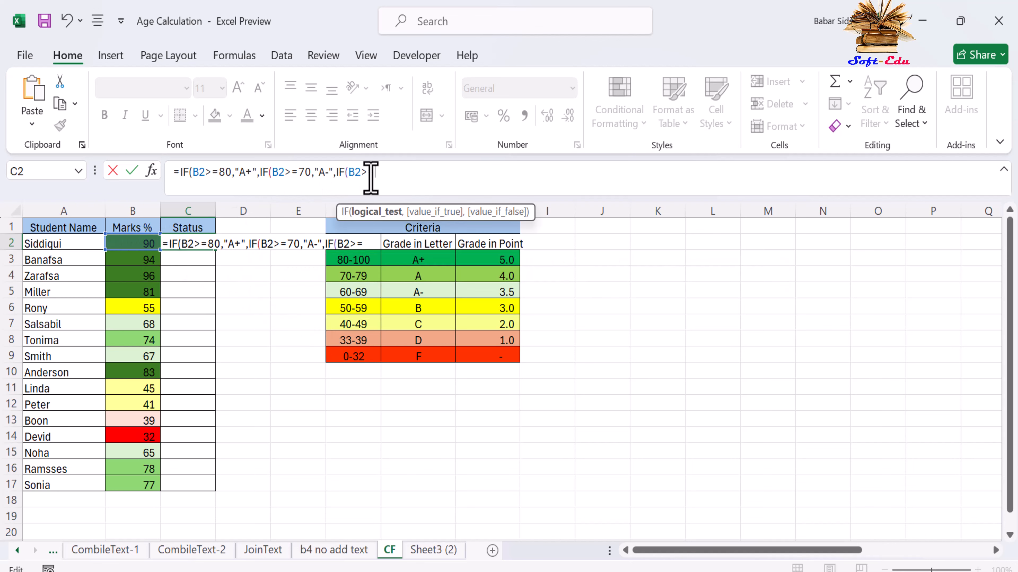
type("60,\"")
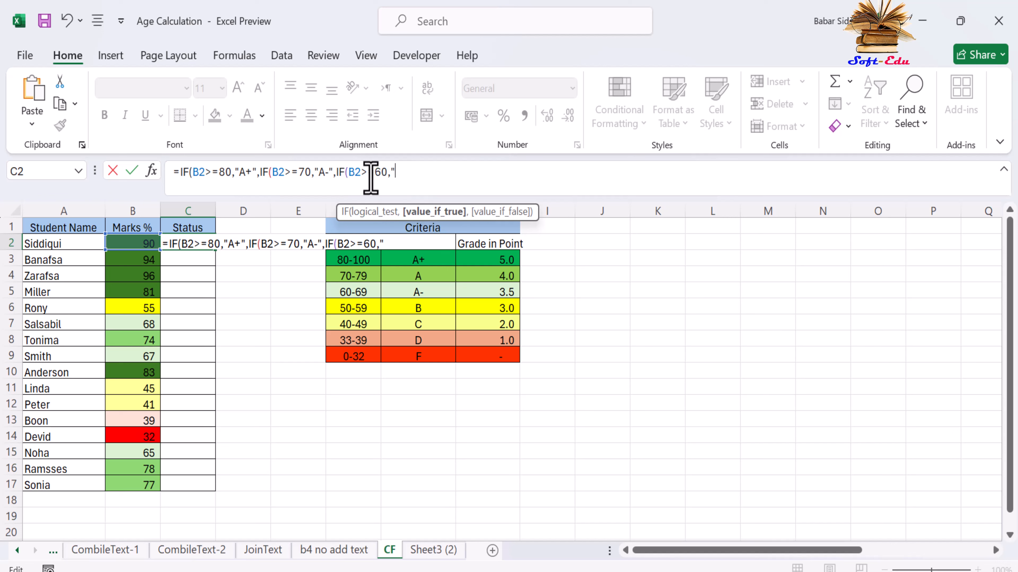
type("A\",")
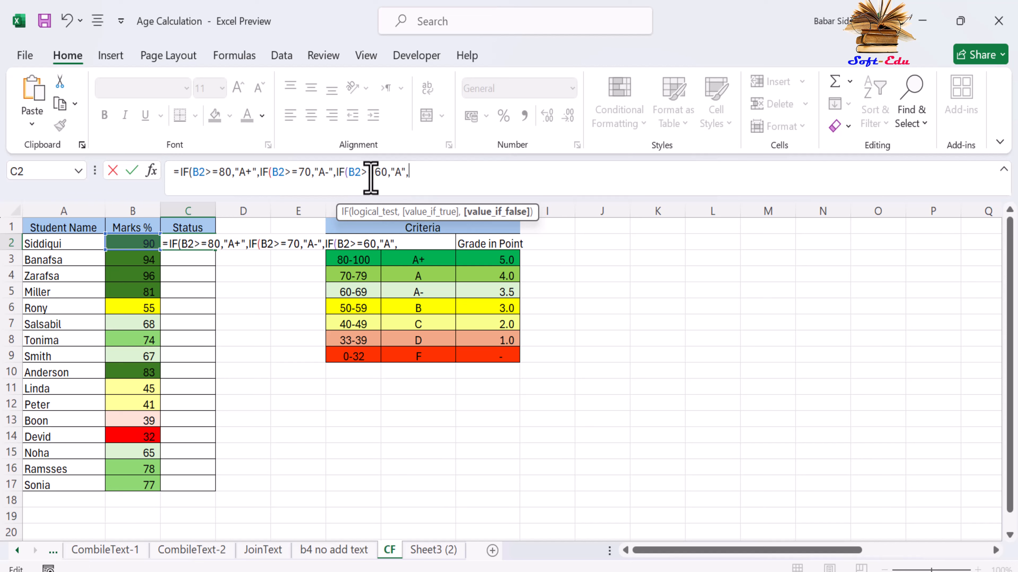
Step: Add a nested IF to the C2 formula that returns "B" for B2>=50
type("IF")
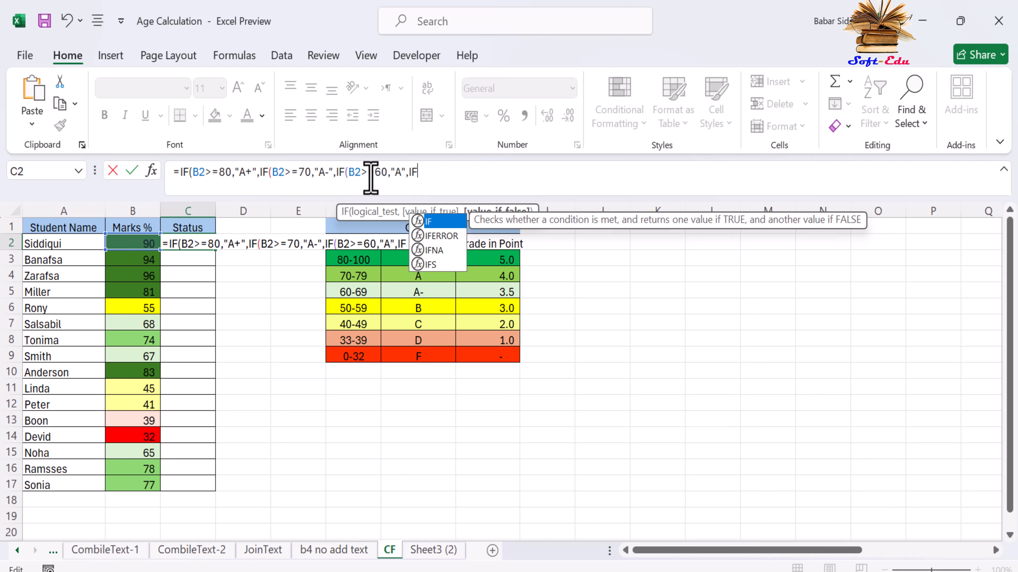
type("(B")
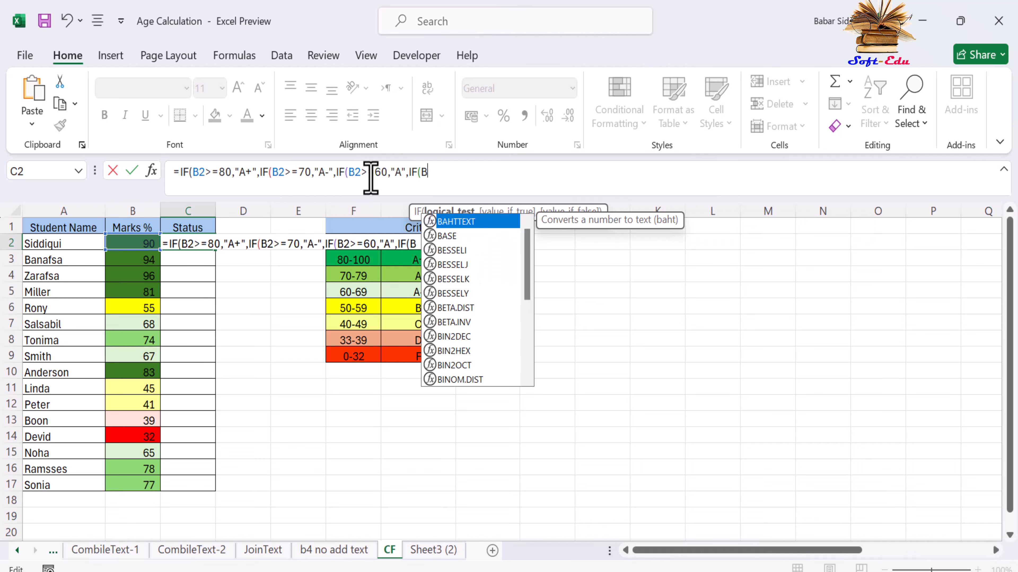
type("2")
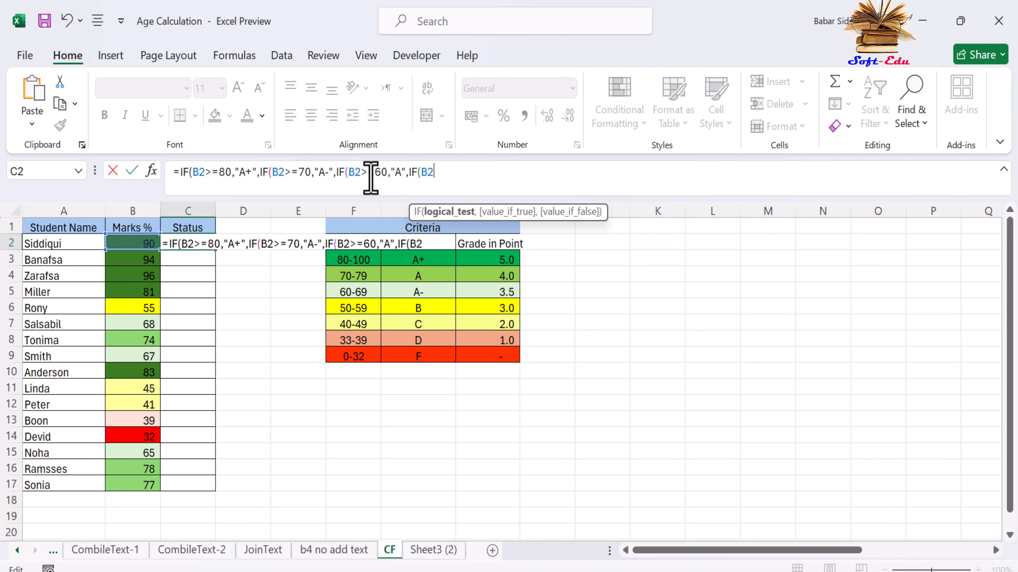
type(">=50,")
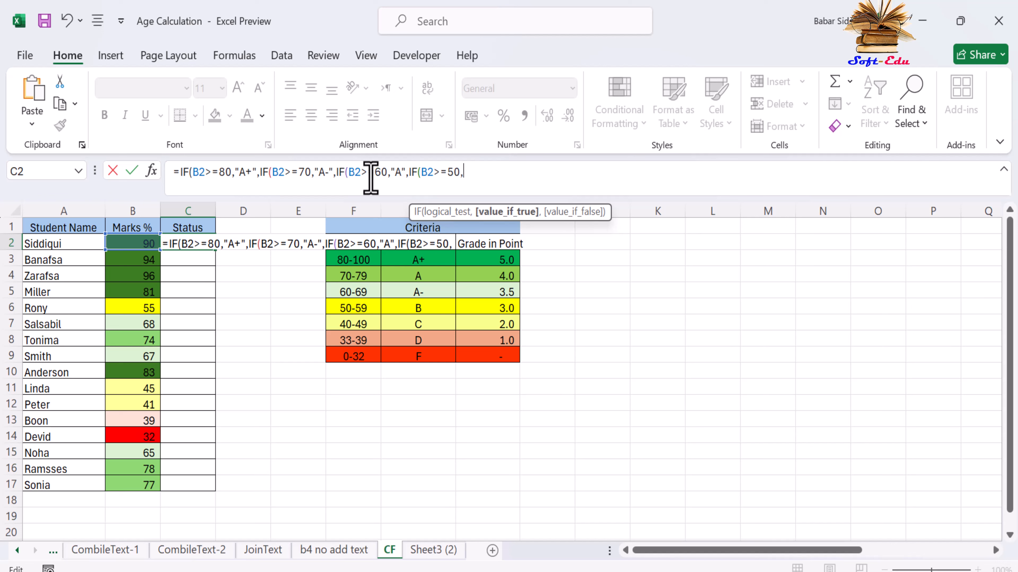
type("\"B")
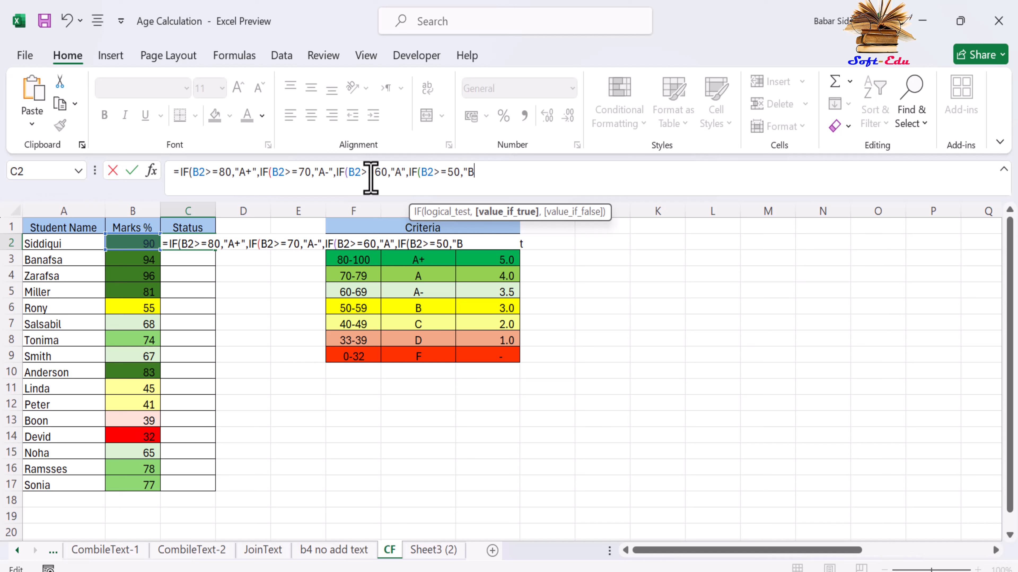
type("\",")
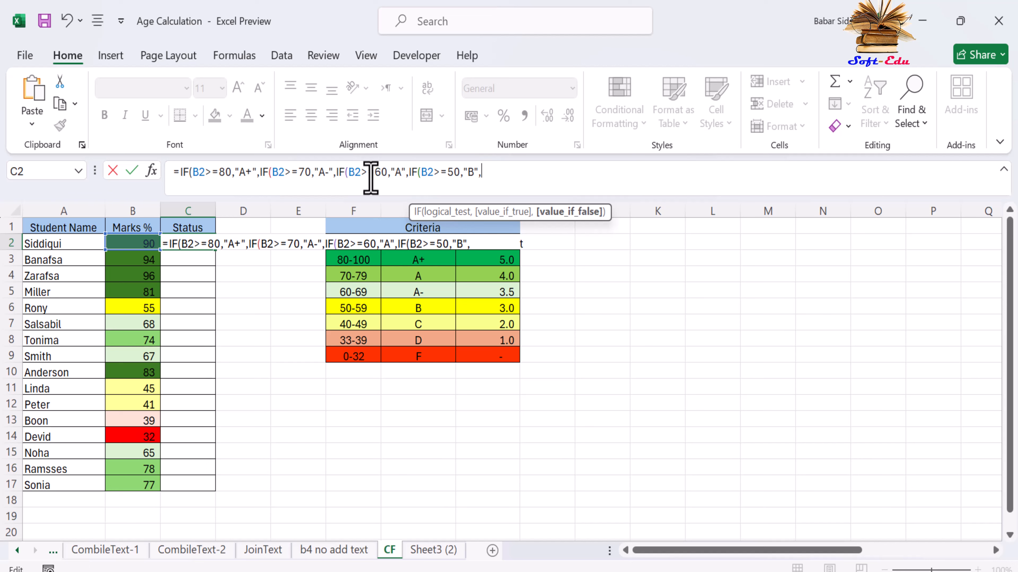
Step: Add a nested IF to the C2 formula that returns "C" for B2>=40
type("IF(")
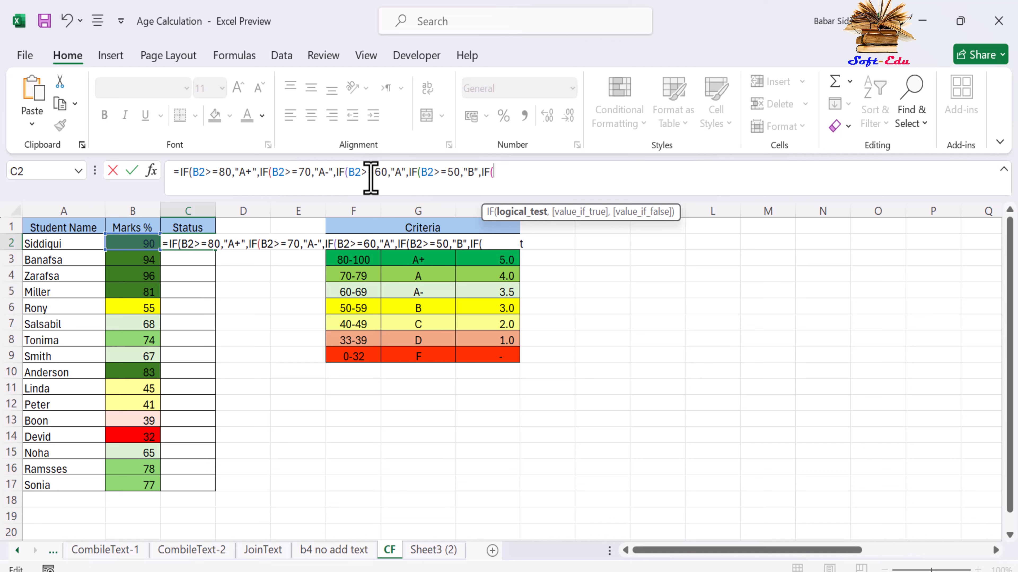
type("B")
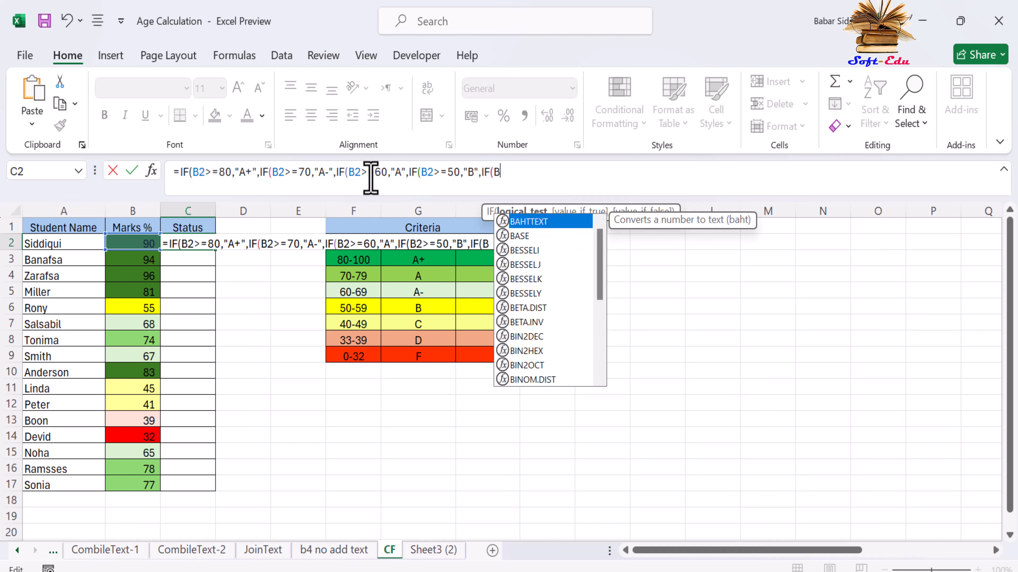
type("2>=")
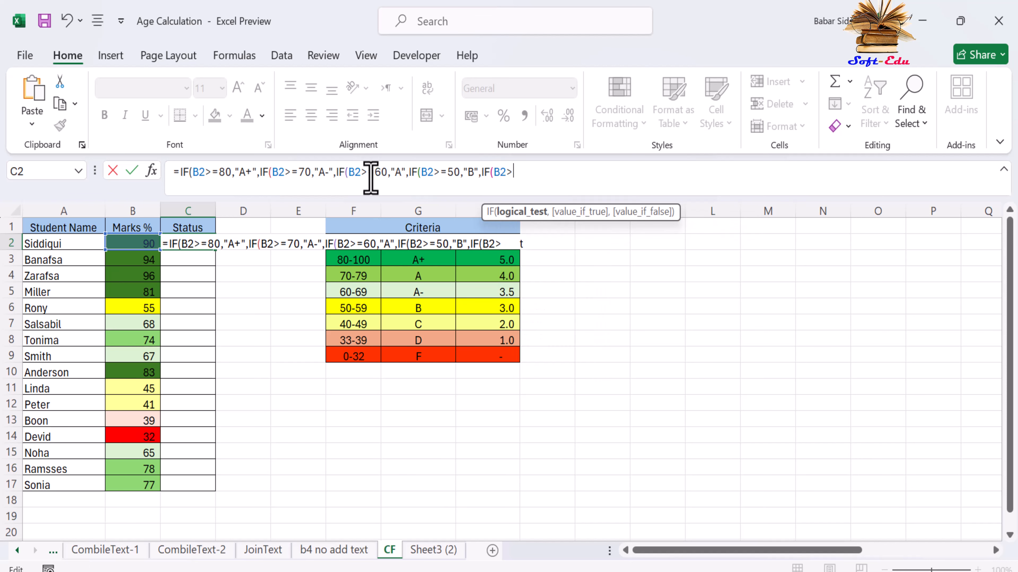
type("40,")
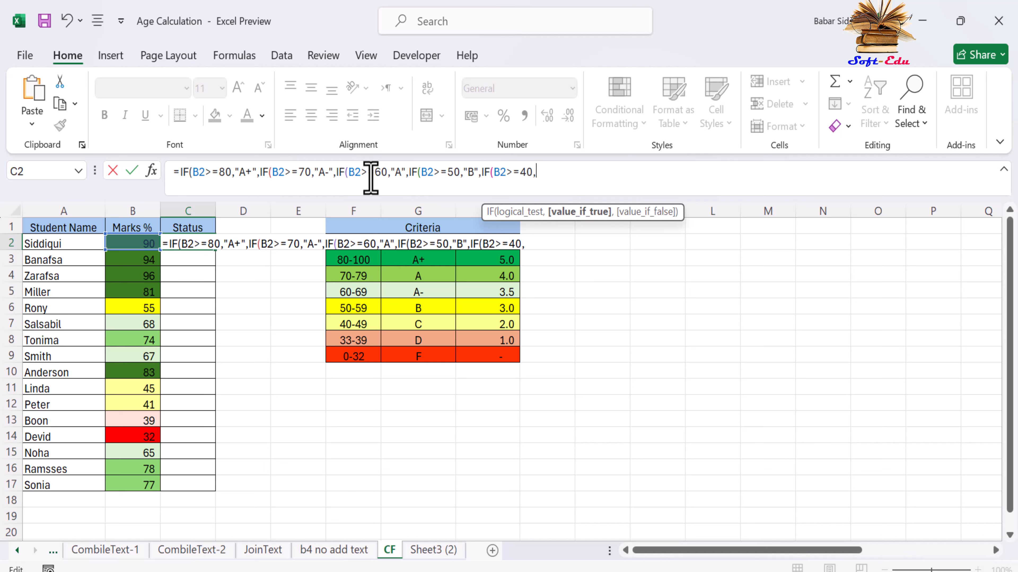
type("\"C\",IF")
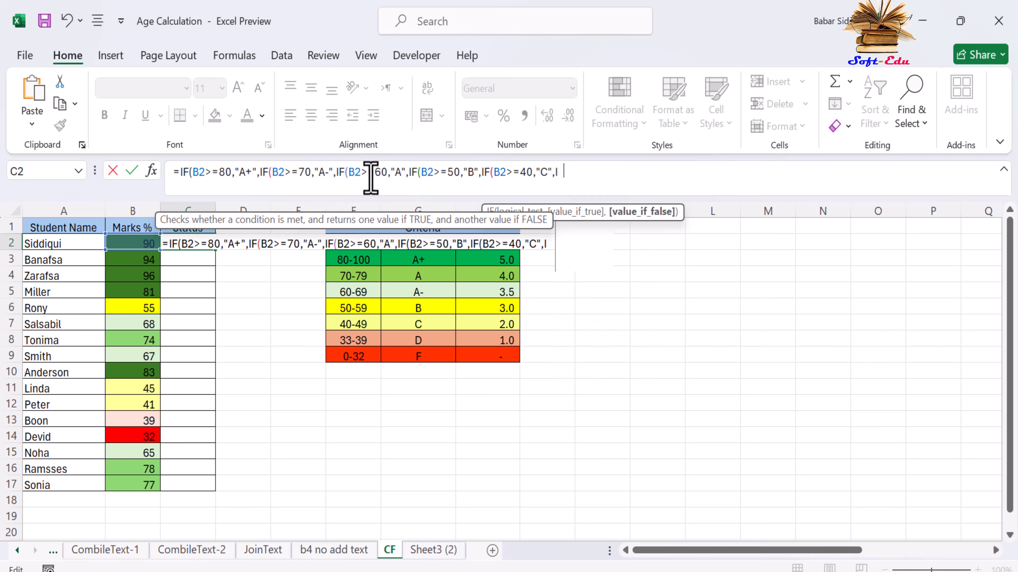
Step: Complete the C2 formula with a final nested IF that returns "D" for B2>=33 and "F" otherwise, closing all six IFs
type("(")
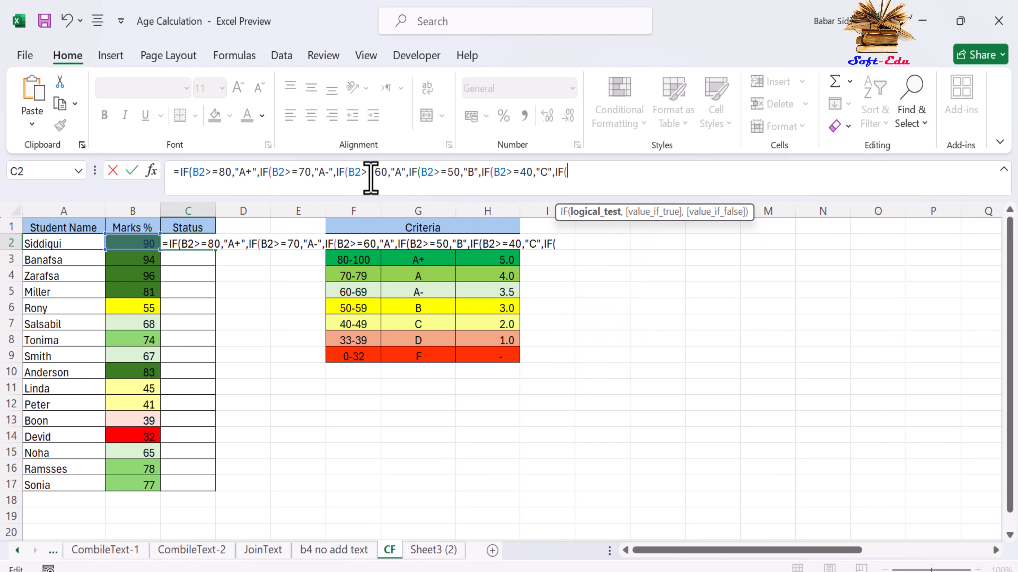
type("B2>=33,")
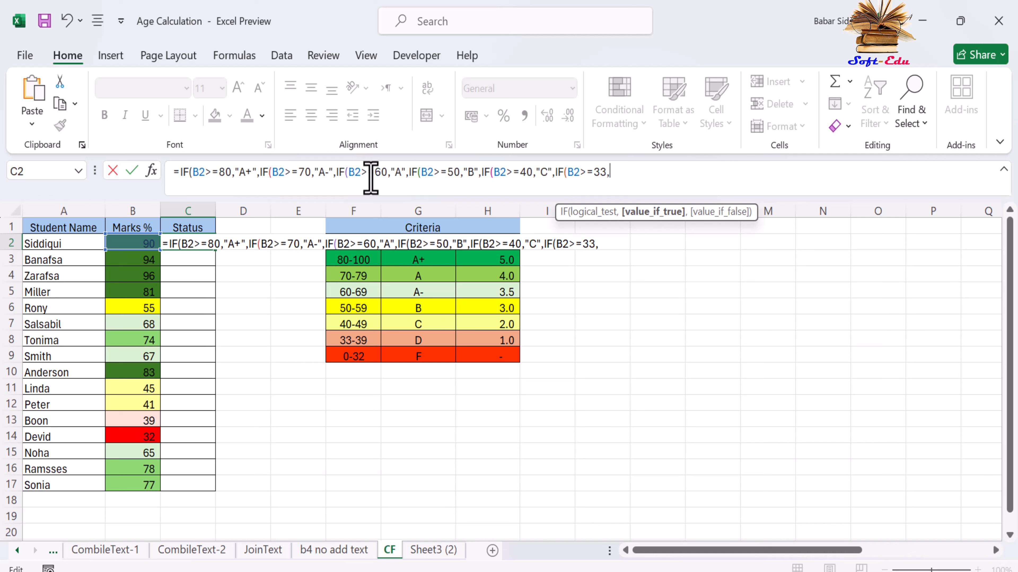
type("\"D\"")
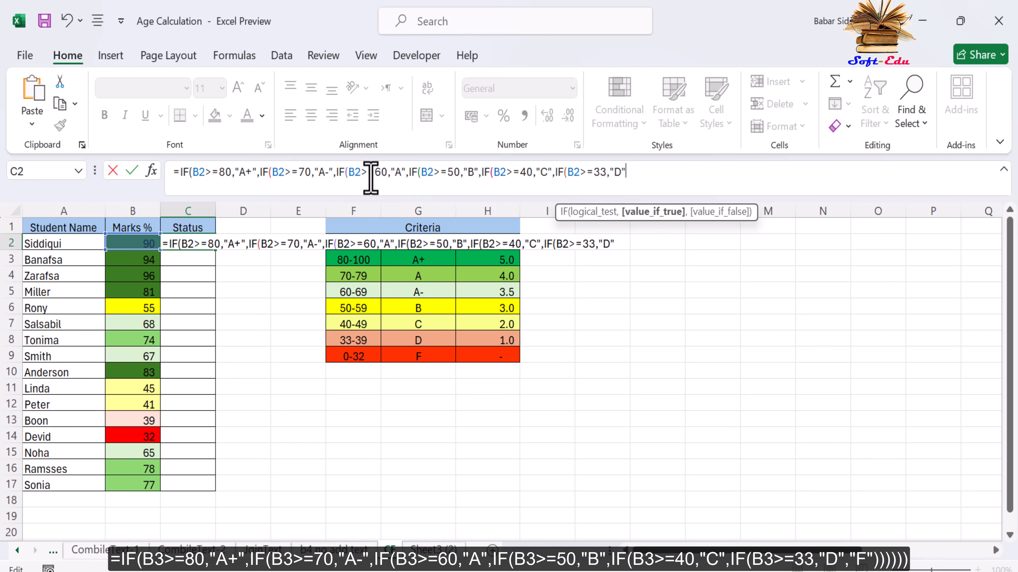
type(",")
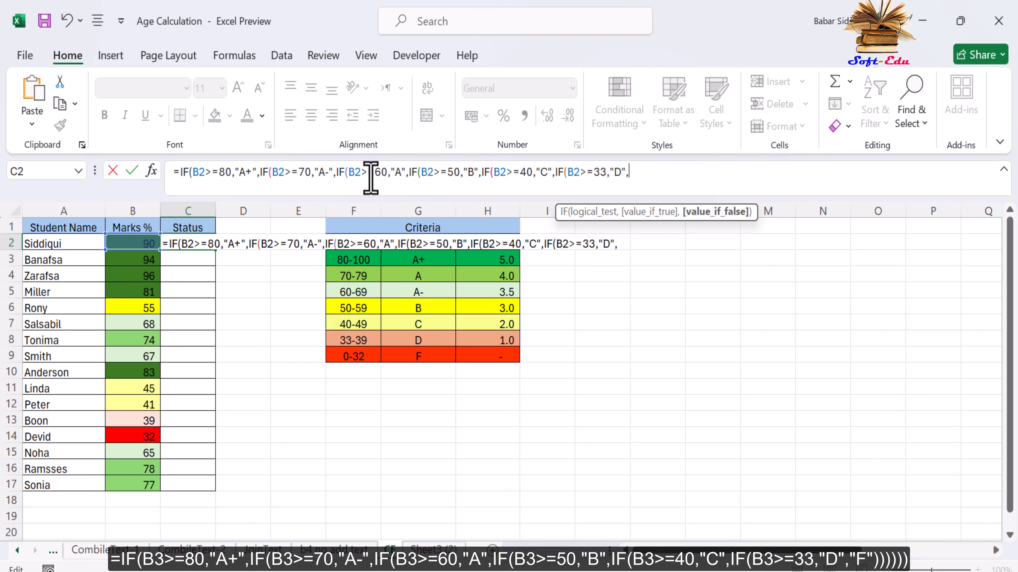
type("\"F\")")
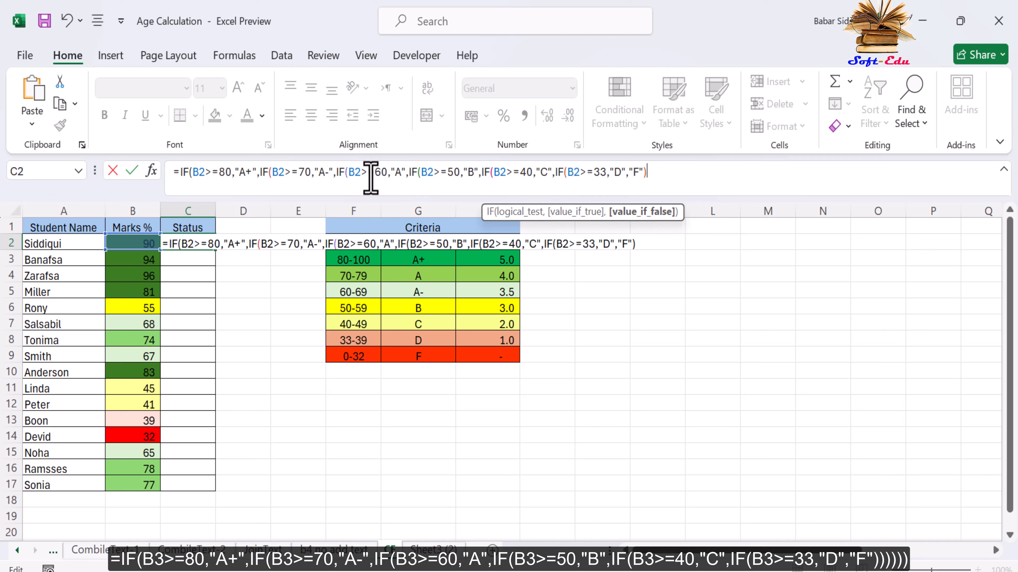
type("))")
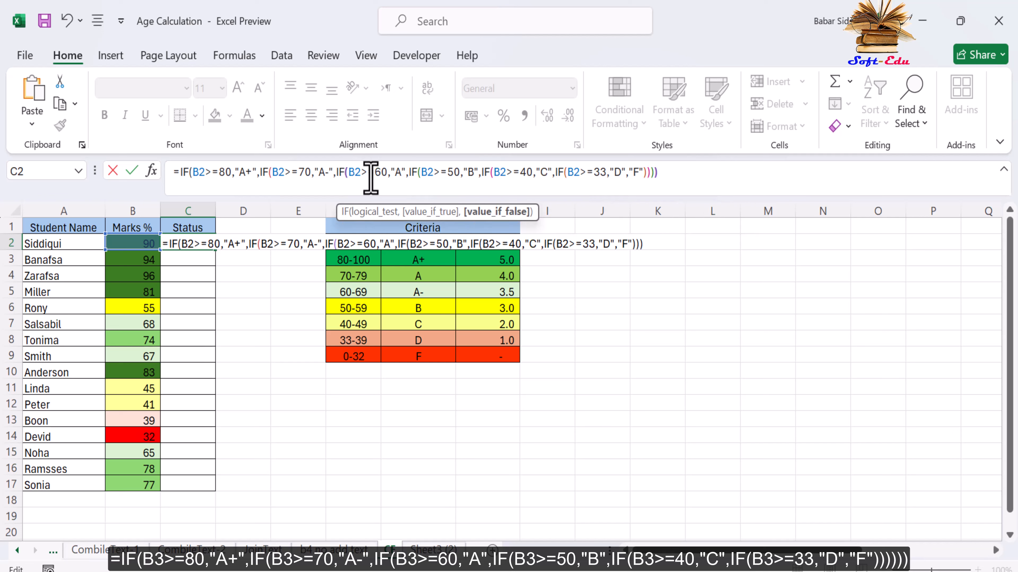
type(")))")
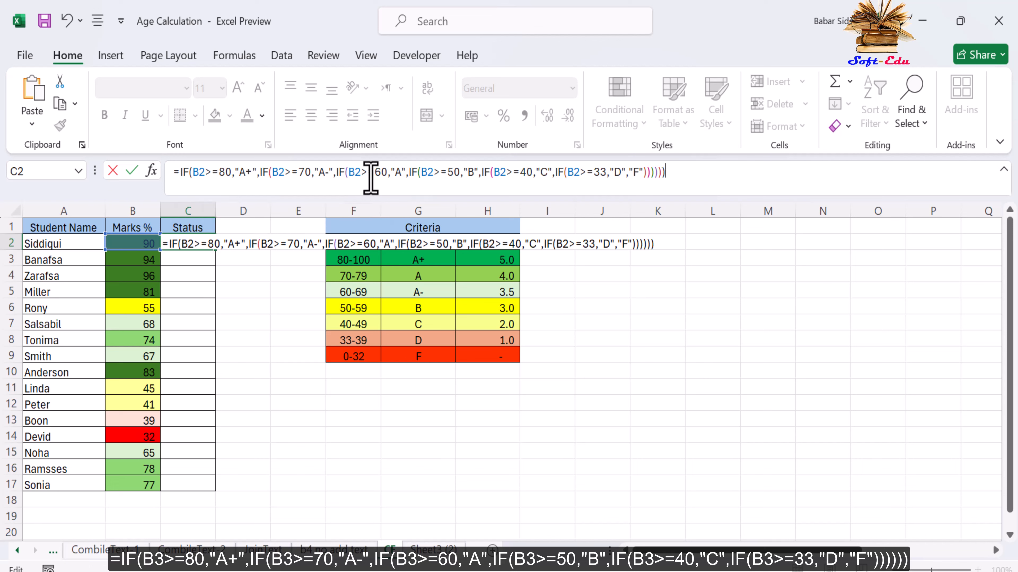
key("Return")
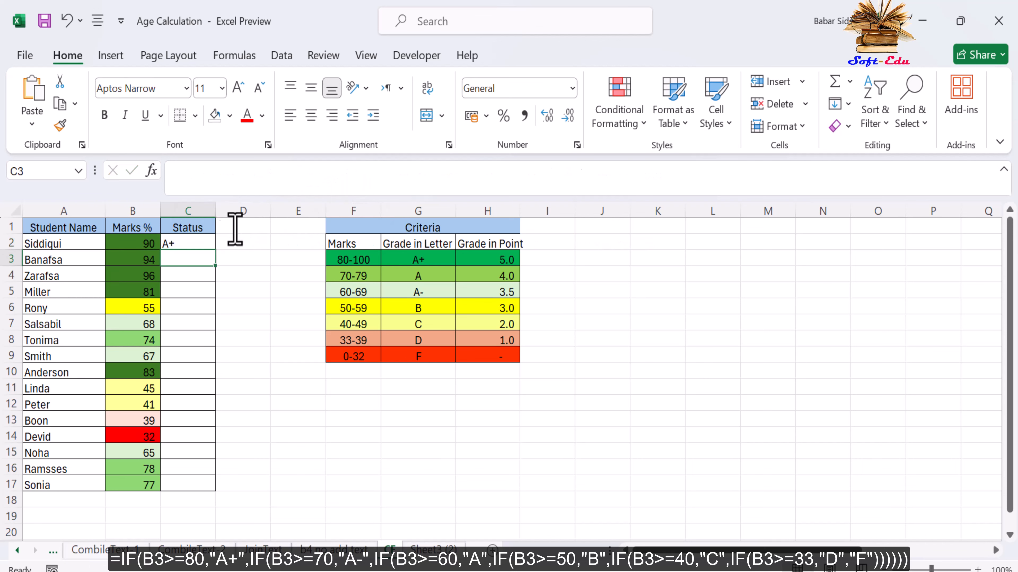
Step: Copy the grade formula from C2 down through C17 to fill the Status column
left_click(200, 241)
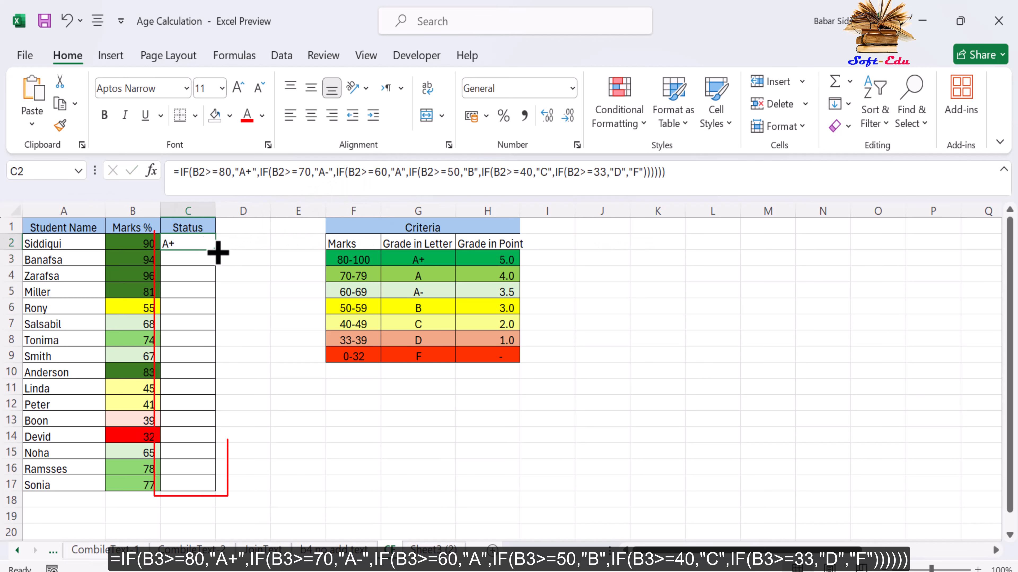
left_click_drag(217, 253, 216, 490)
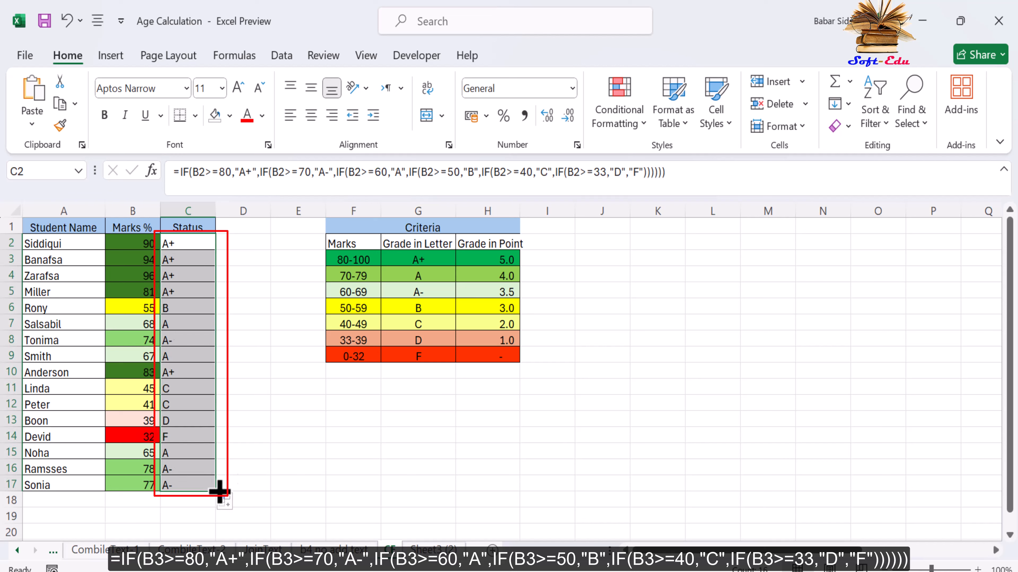
left_click(244, 448)
Step: For C2:C17, start a conditional formatting rule for only cells with specific text containing "A+"
left_click(204, 247)
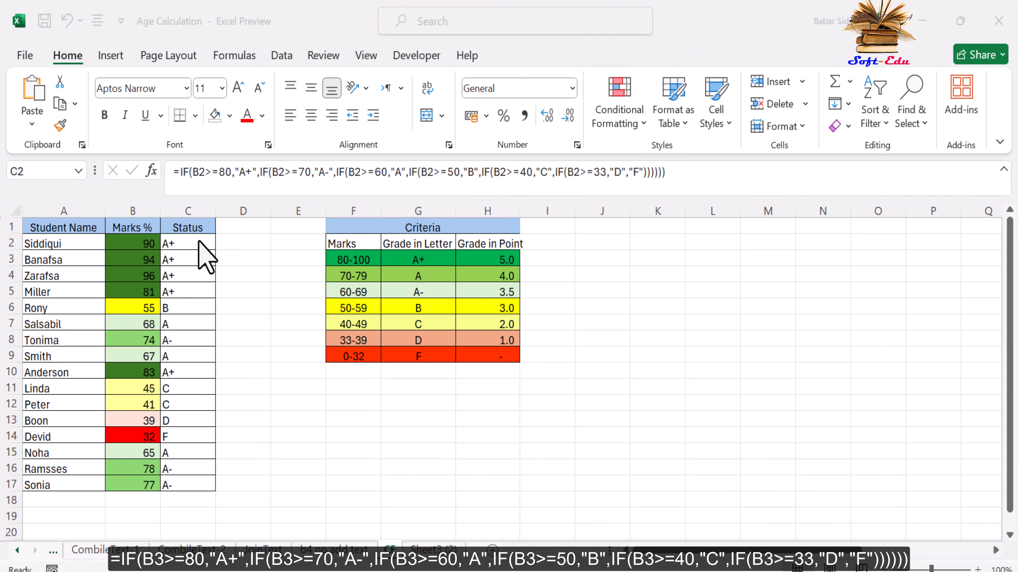
left_click_drag(189, 246, 196, 483)
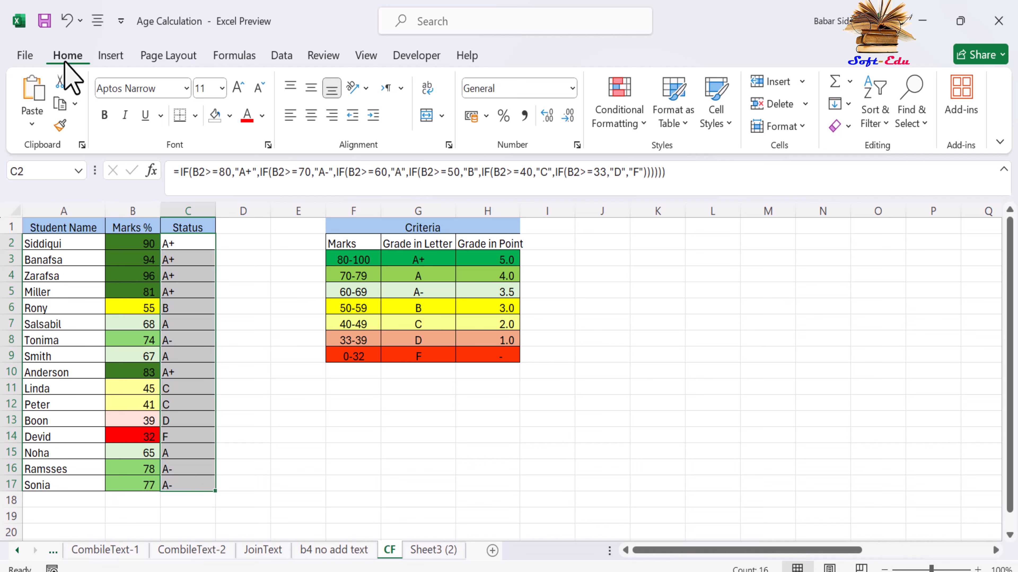
left_click(648, 130)
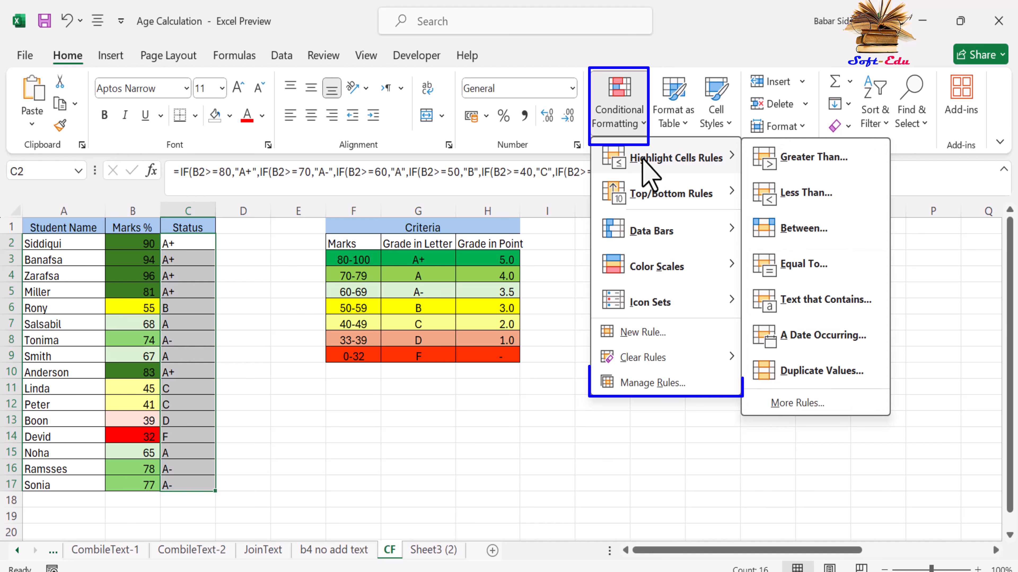
left_click(647, 384)
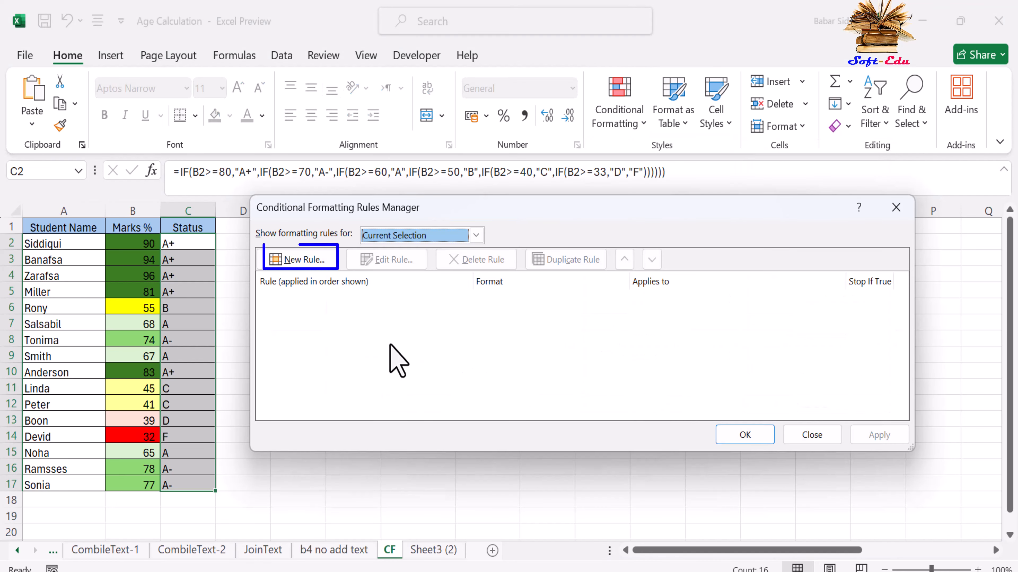
left_click(312, 262)
left_click(419, 225)
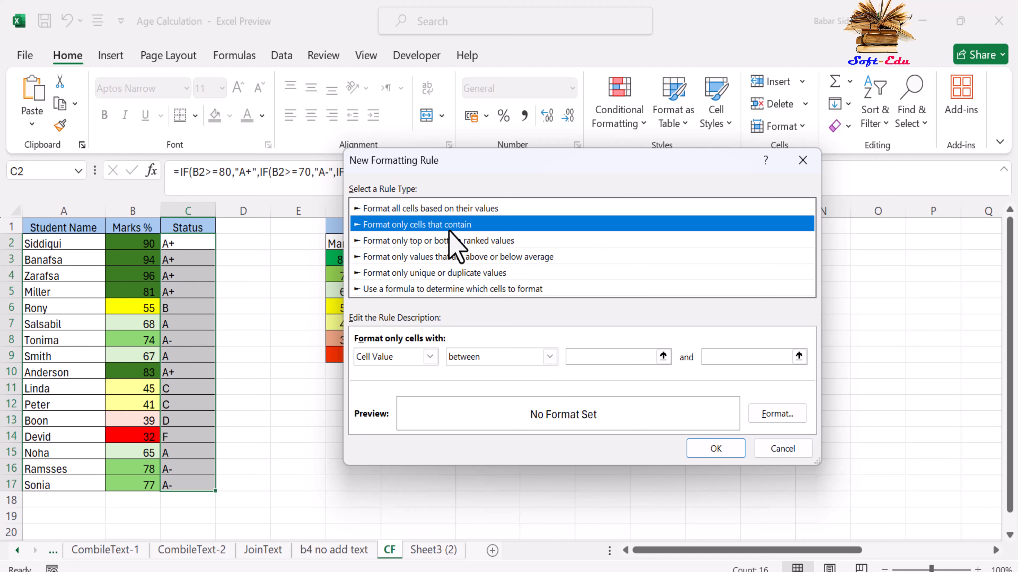
left_click(419, 357)
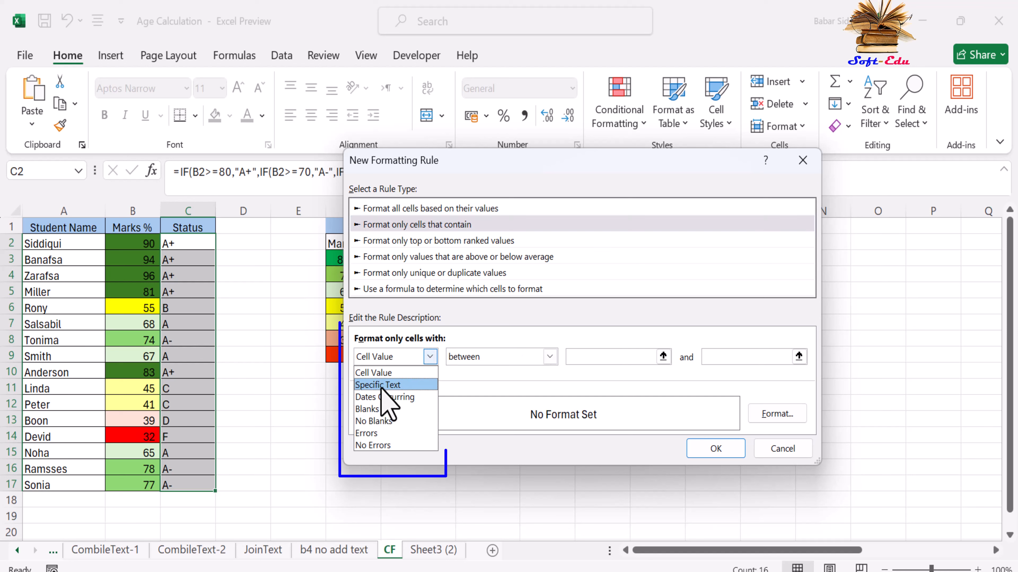
left_click(416, 388)
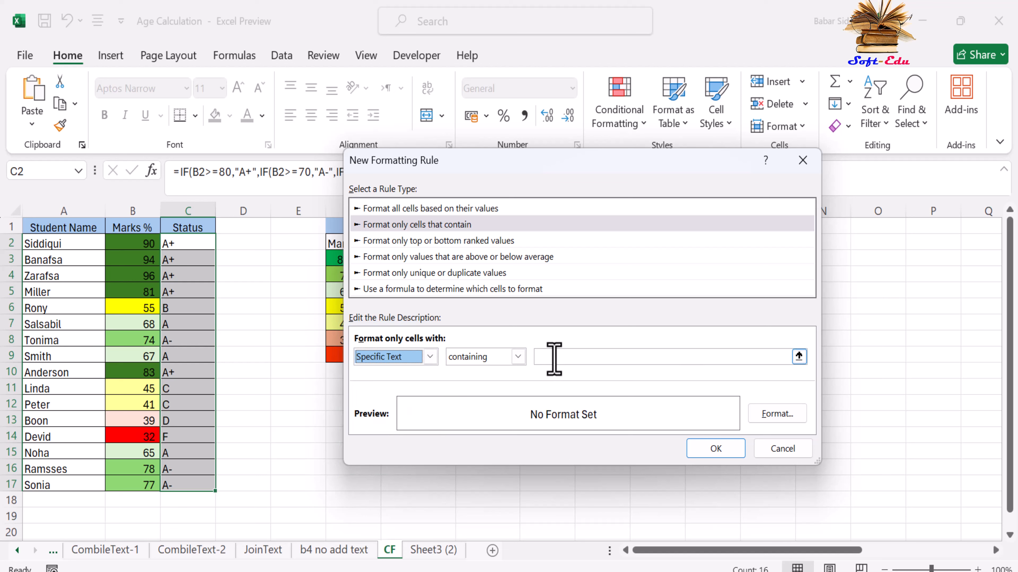
left_click(553, 358)
type("A")
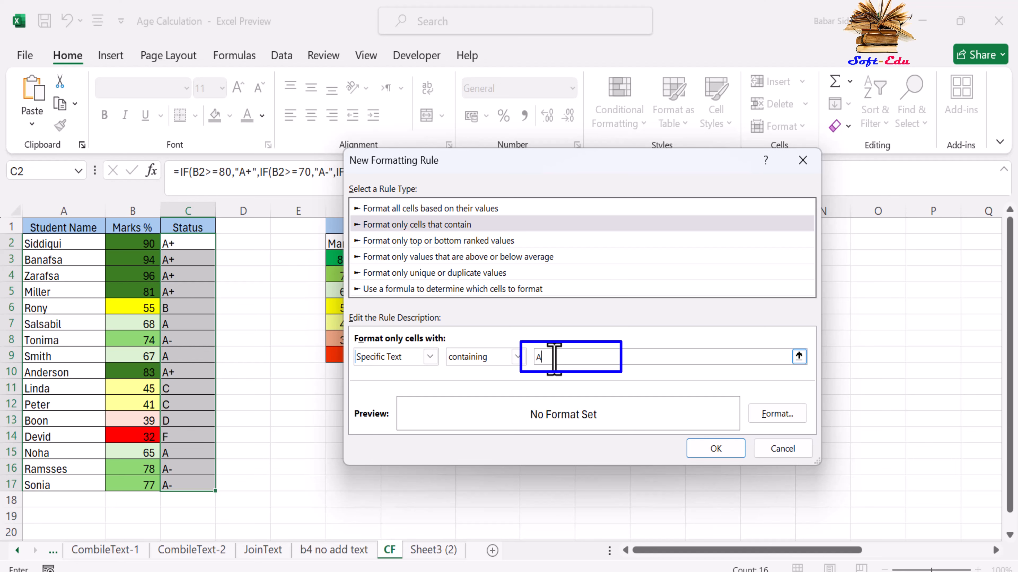
type("+")
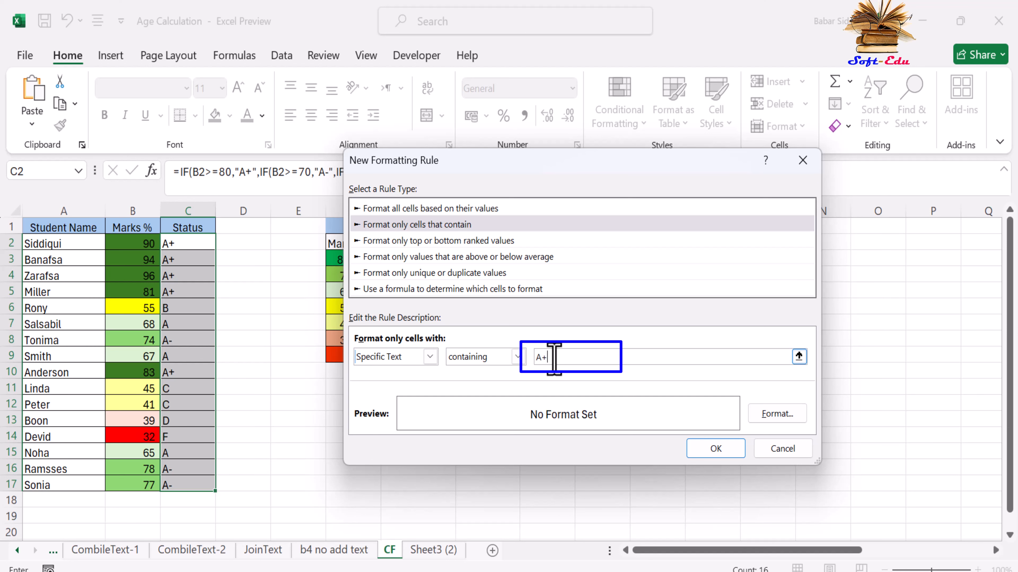
Step: Give the "A+" rule a dark green fill and add it to the rules list
left_click(777, 414)
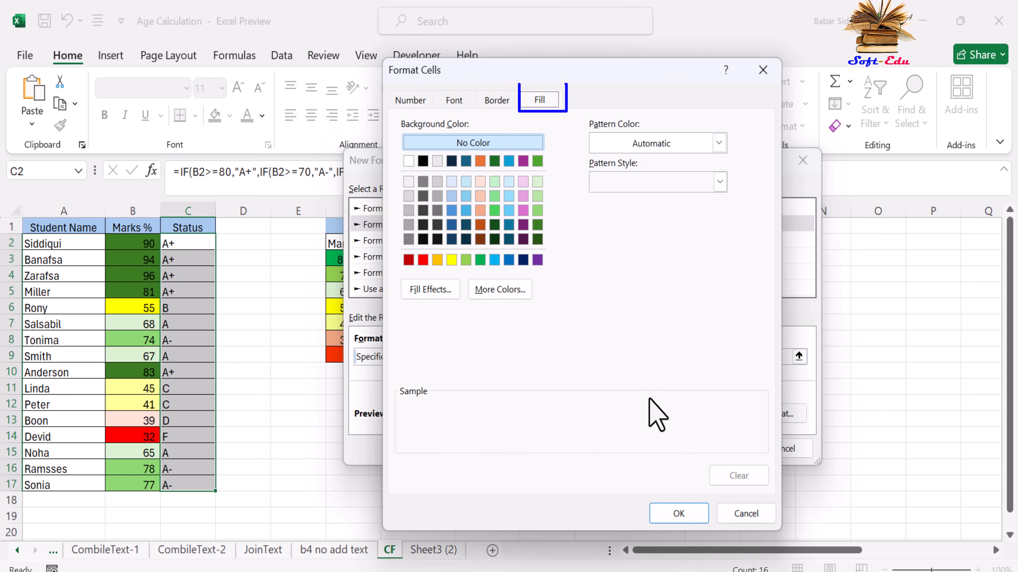
left_click(537, 225)
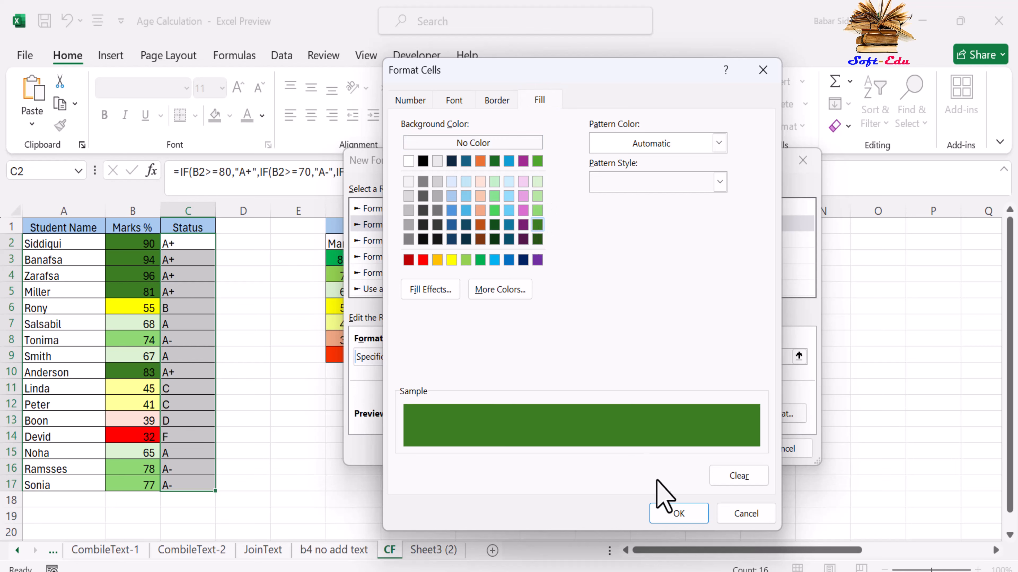
left_click(677, 514)
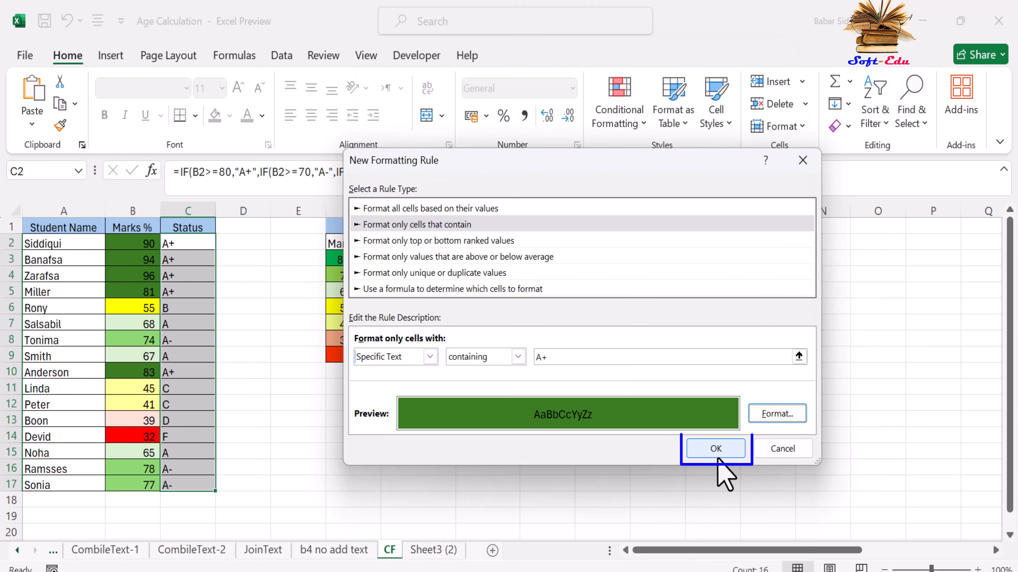
left_click(718, 454)
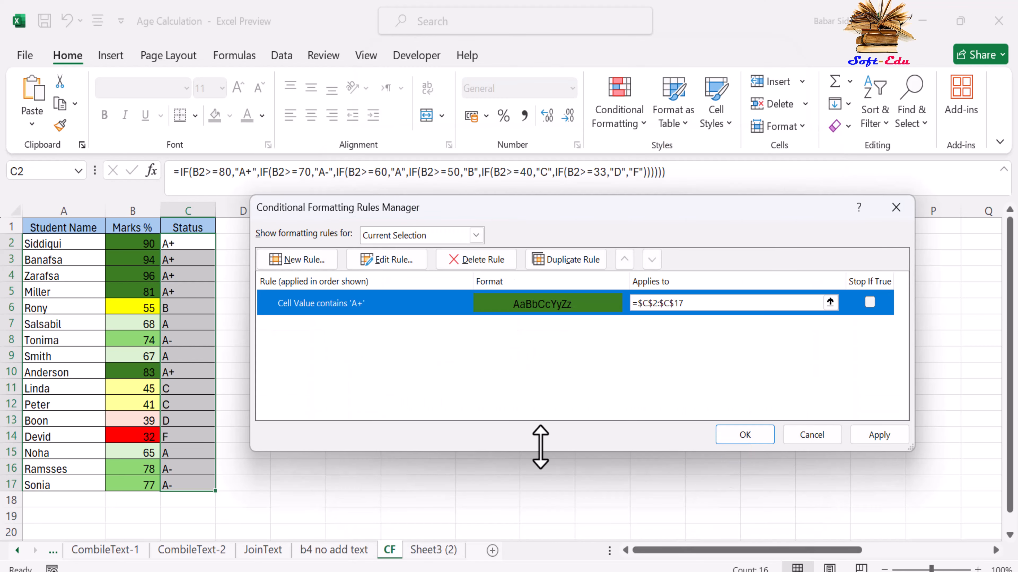
Step: Start a second rule for the Status cells that formats only cells with specific text containing "A"
left_click(297, 260)
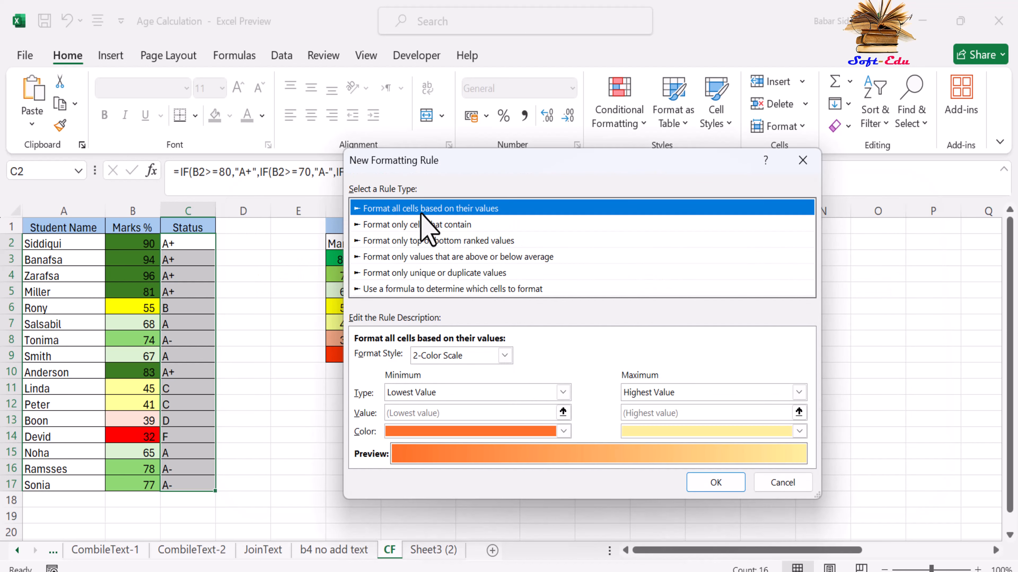
left_click(424, 226)
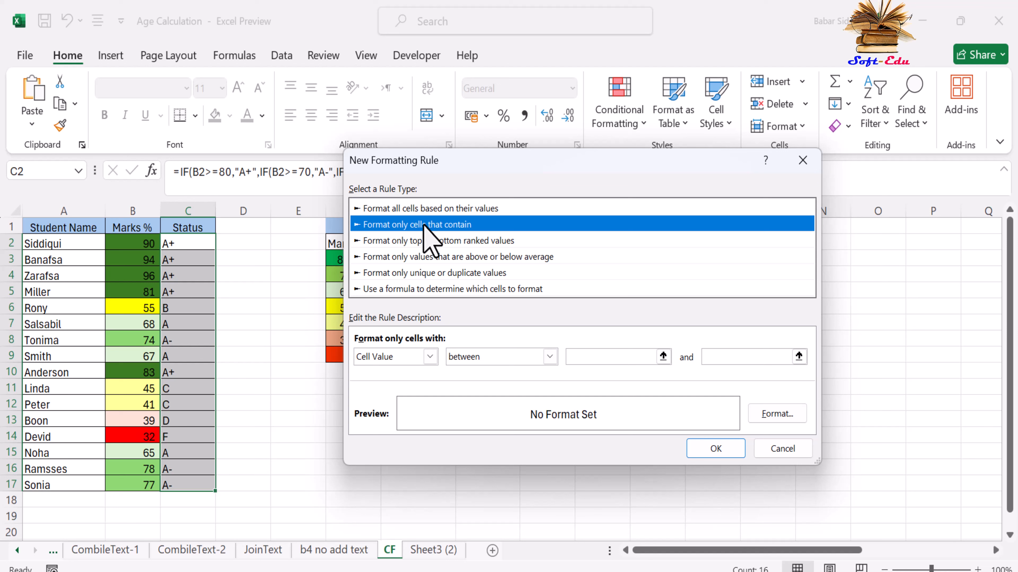
left_click(421, 357)
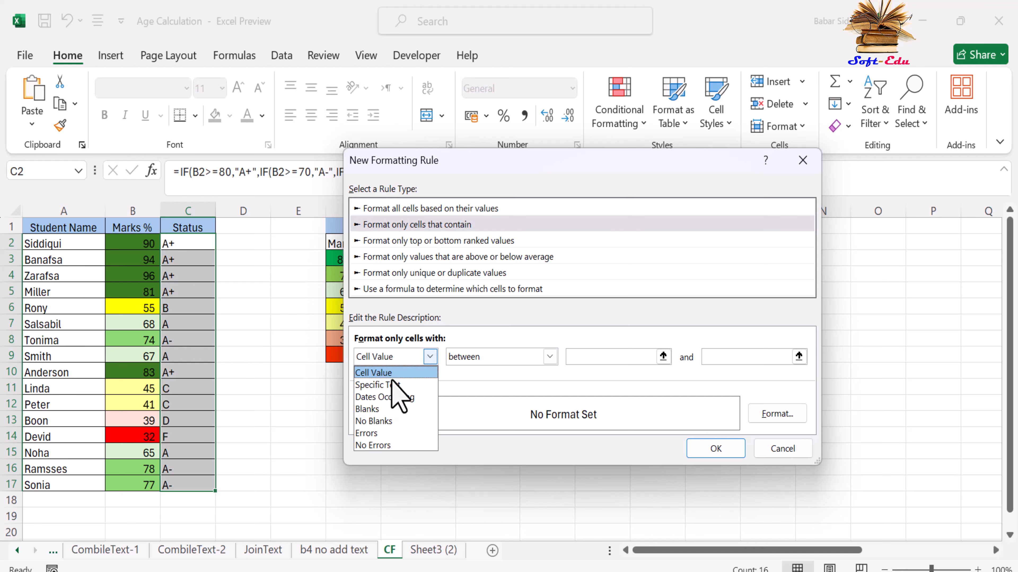
left_click(400, 385)
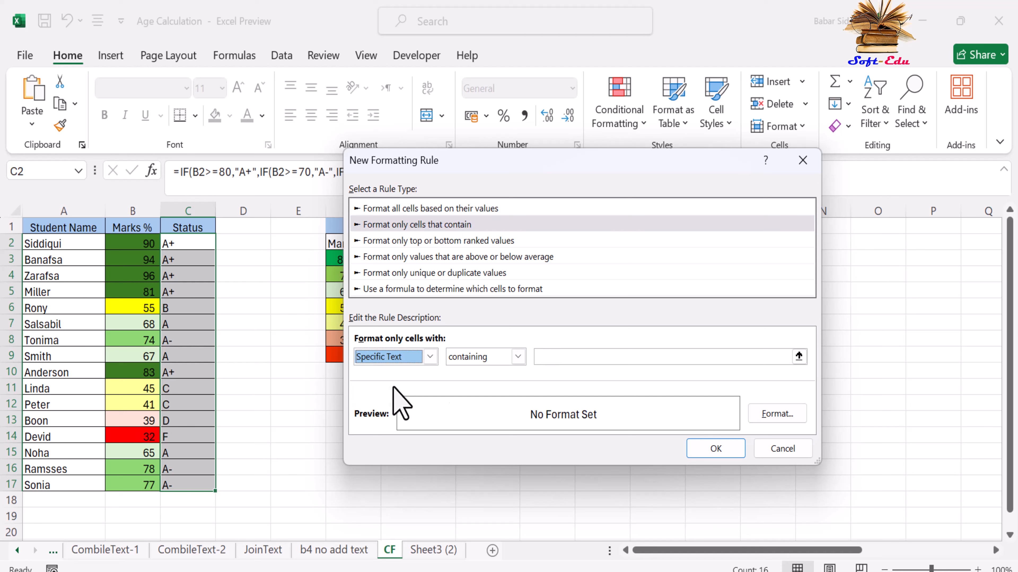
left_click(555, 361)
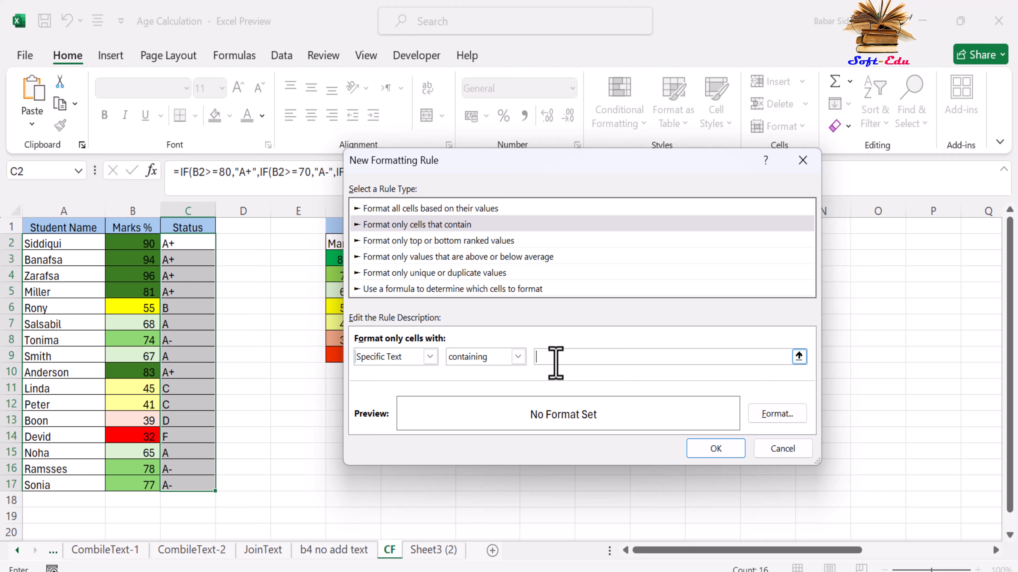
type("A")
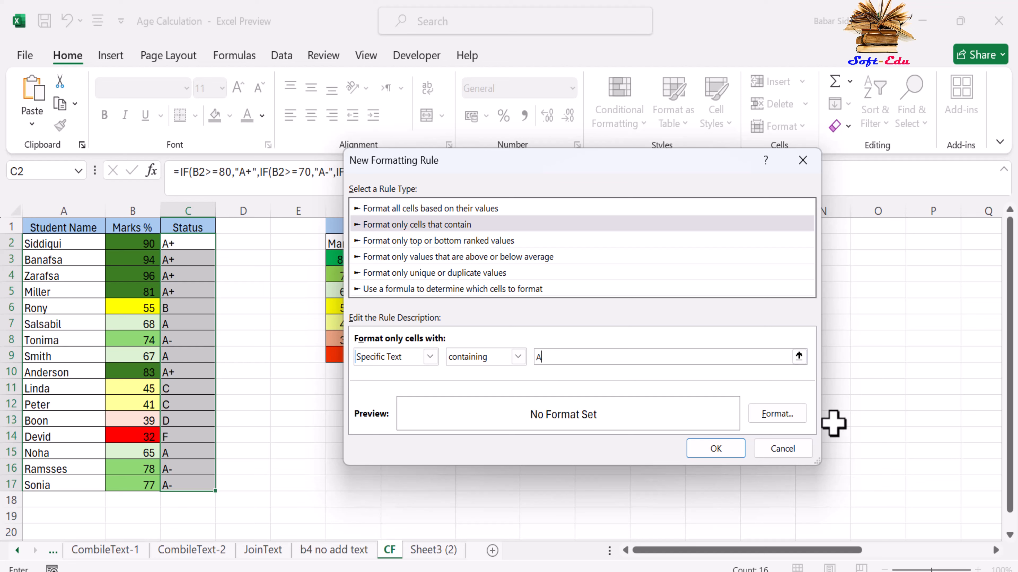
Step: Give the "A" rule a light green fill and add it to the rules list
left_click(776, 414)
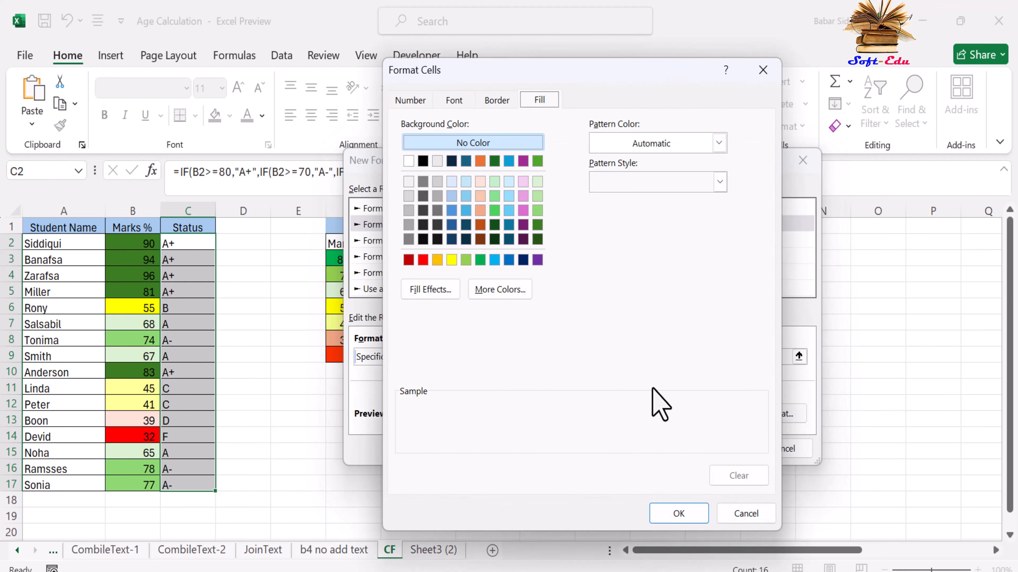
left_click(537, 210)
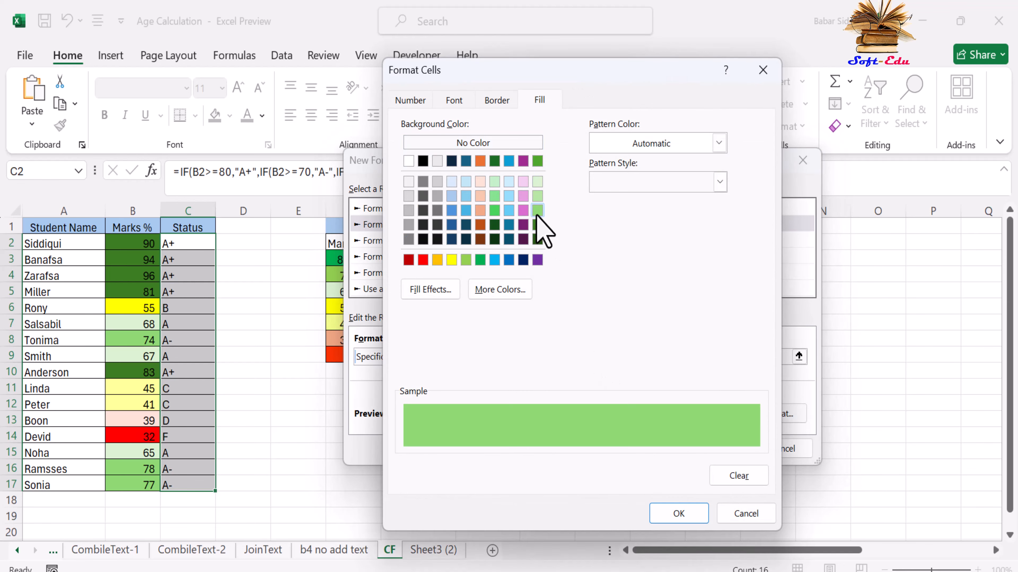
left_click(678, 514)
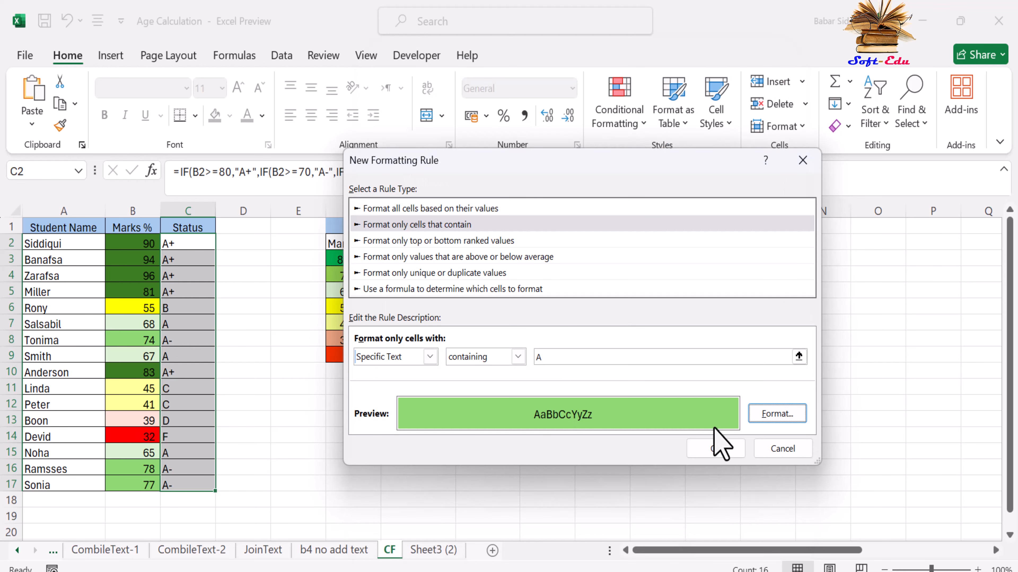
left_click(716, 449)
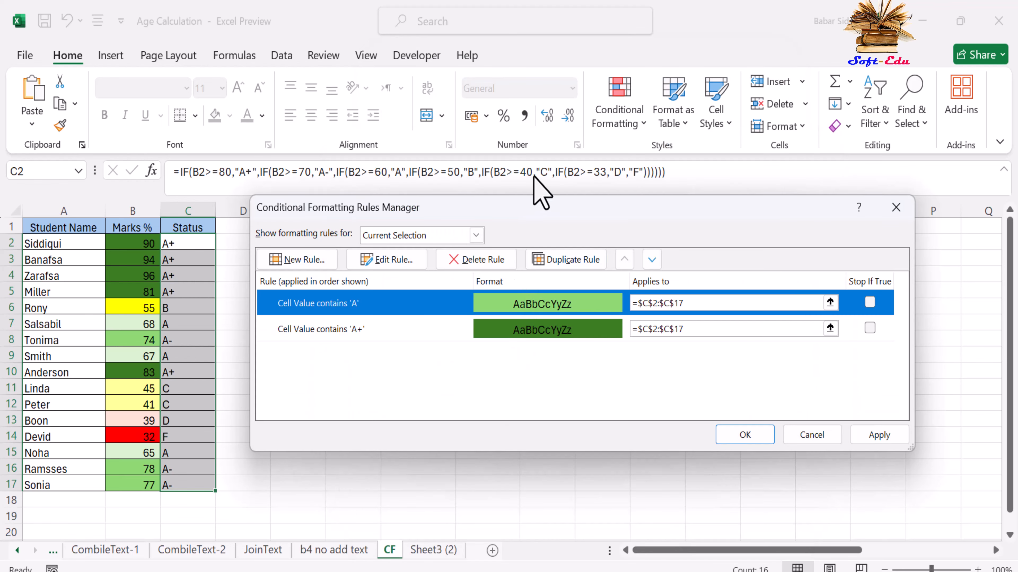
Step: Start another rule for the Status cells that formats only cells with specific text containing "A-"
left_click_drag(361, 207, 497, 207)
left_click(452, 254)
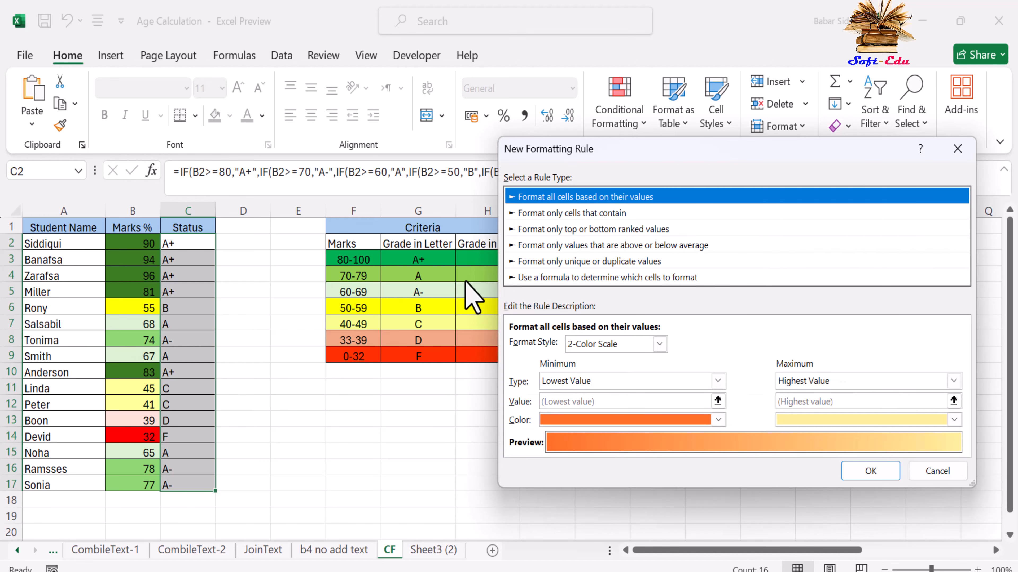
left_click(555, 214)
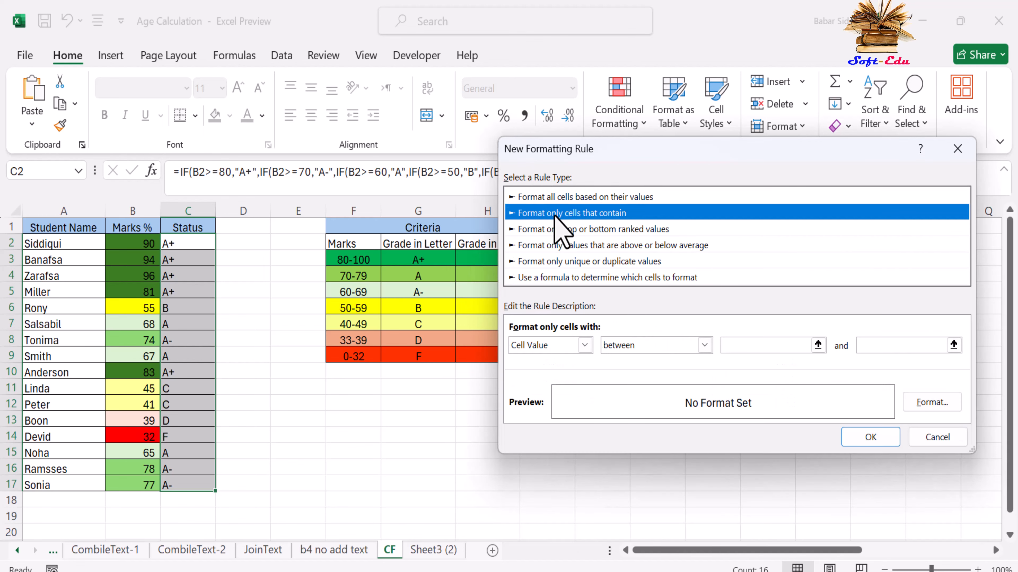
left_click(581, 350)
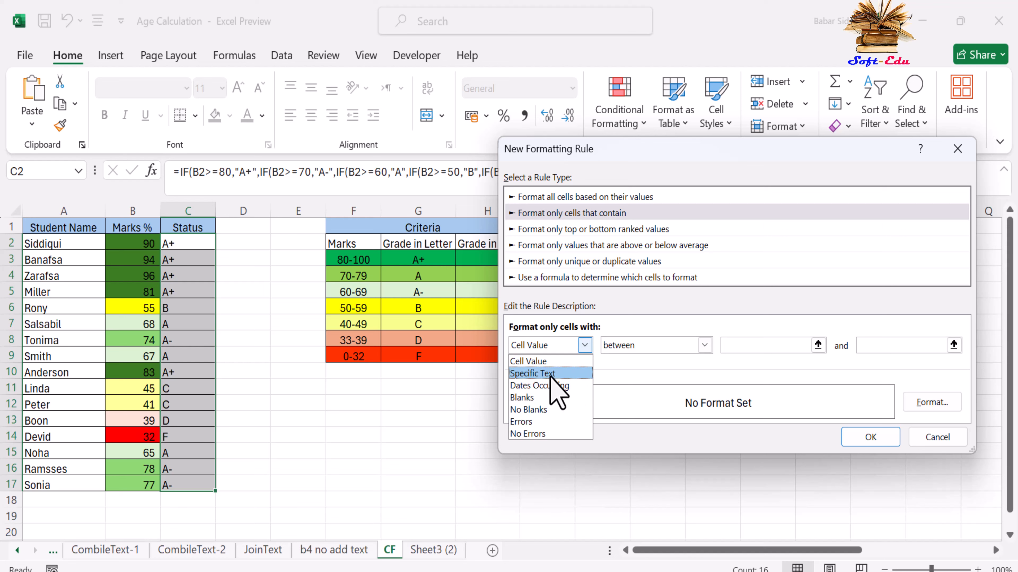
left_click(552, 375)
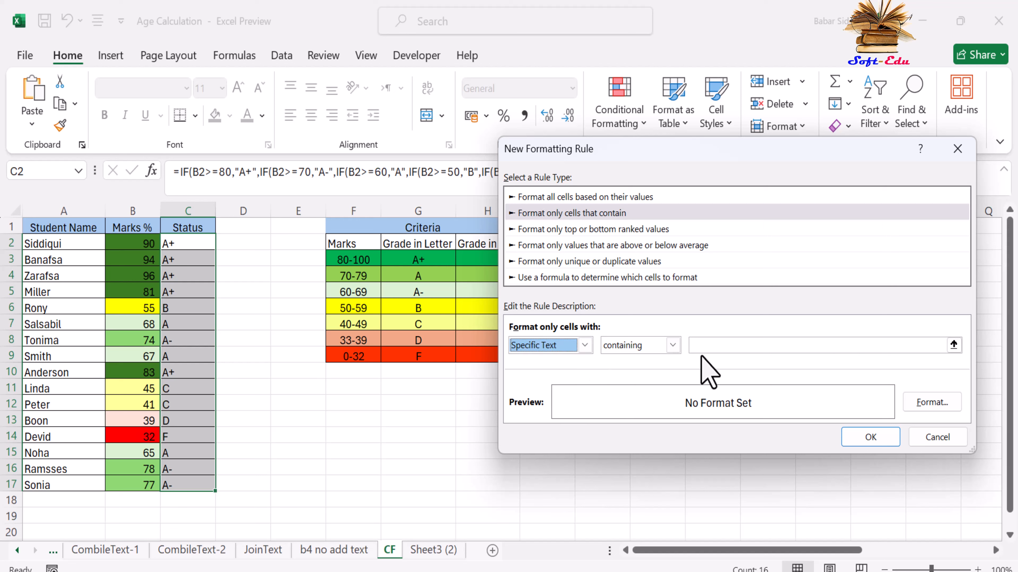
left_click(726, 346)
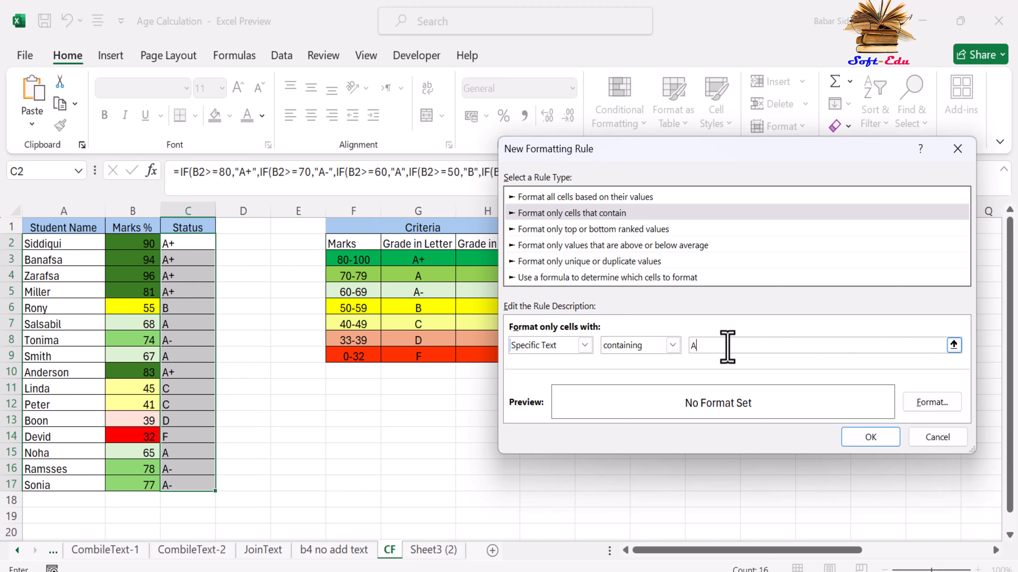
type("-")
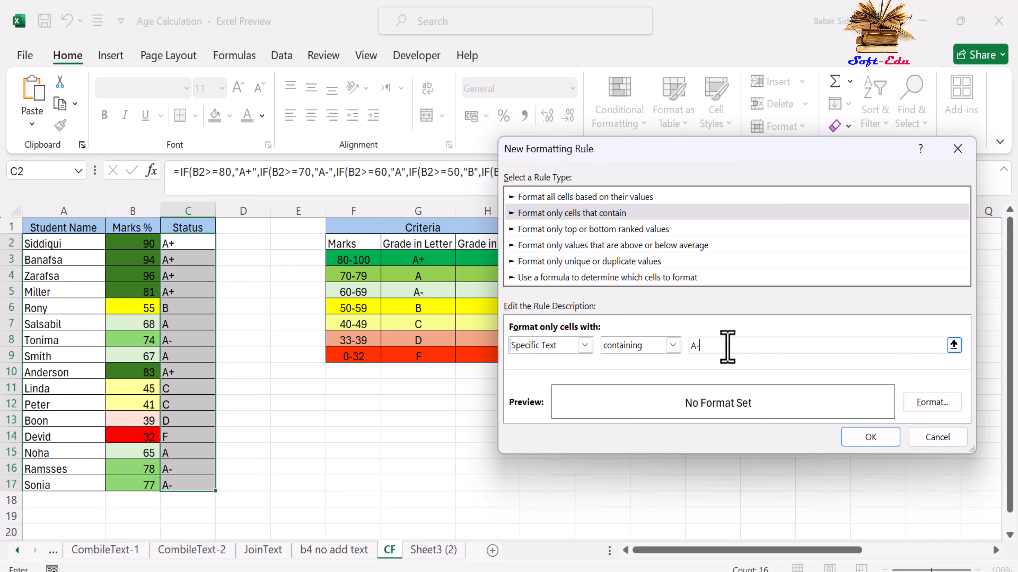
Step: Give the "A-" rule a very pale green fill and add it to the rules list
left_click(928, 409)
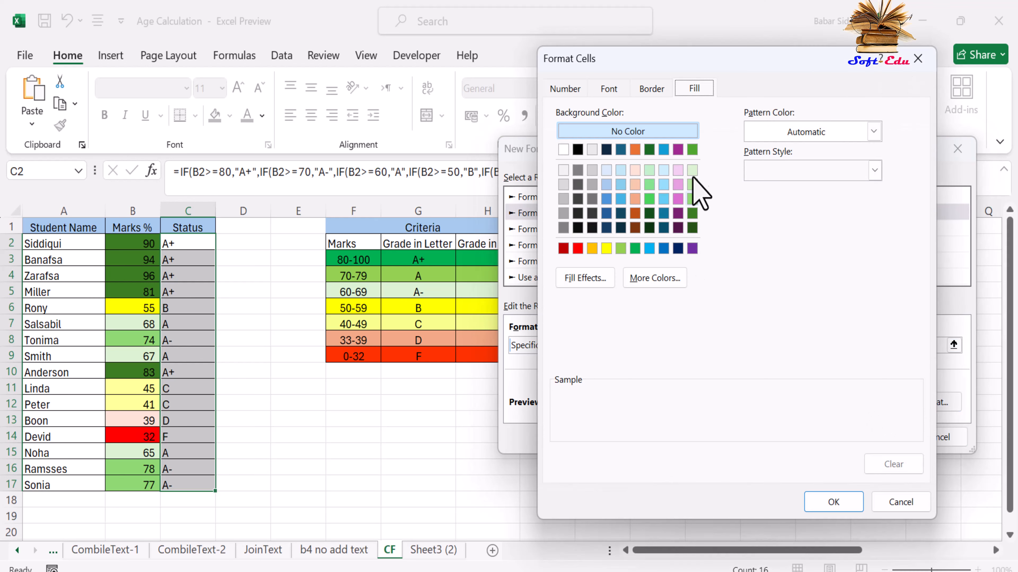
left_click(692, 170)
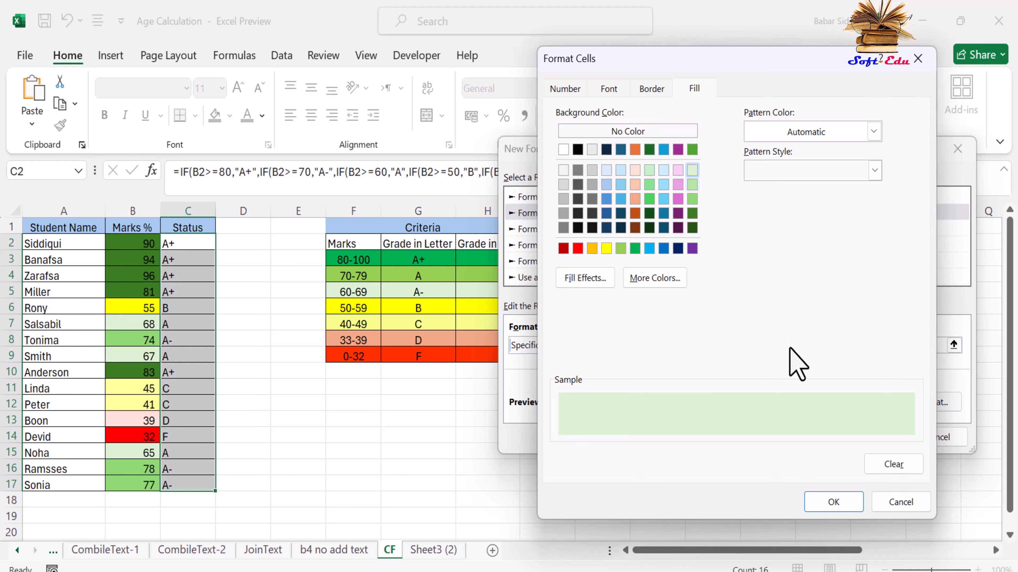
left_click(833, 504)
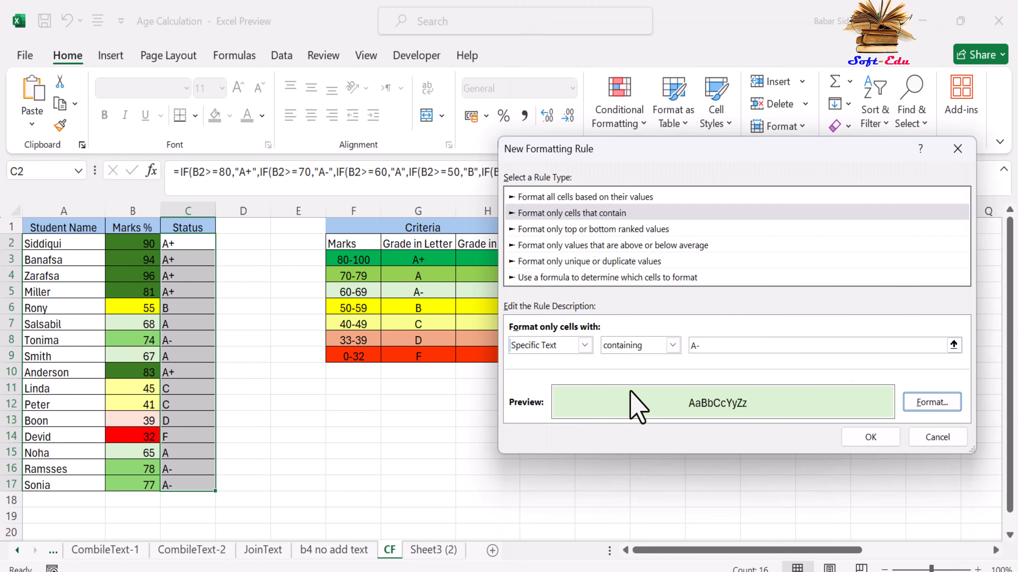
left_click(871, 437)
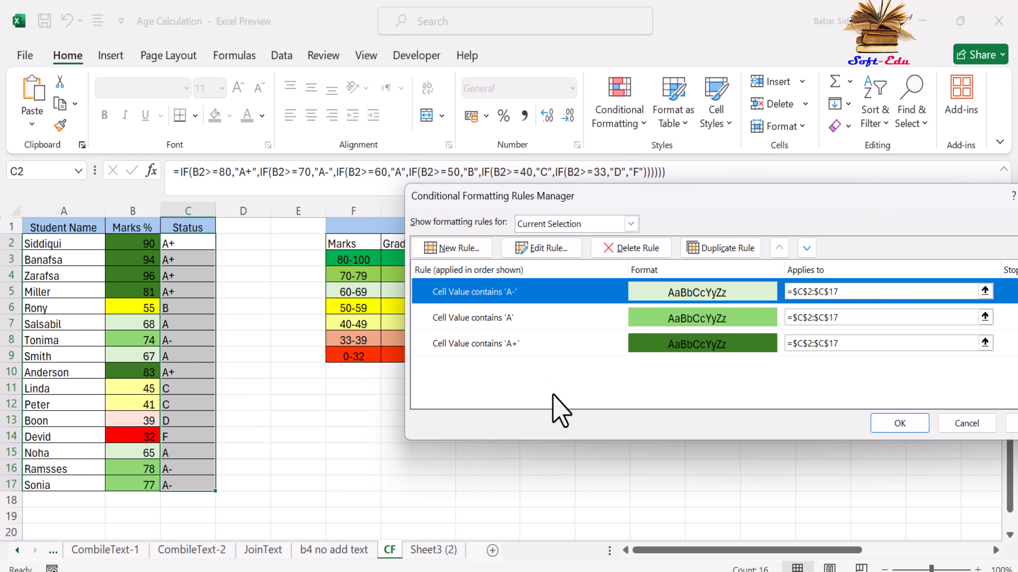
Step: Start a rule for the Status cells that formats only cells with specific text containing "B"
left_click(469, 255)
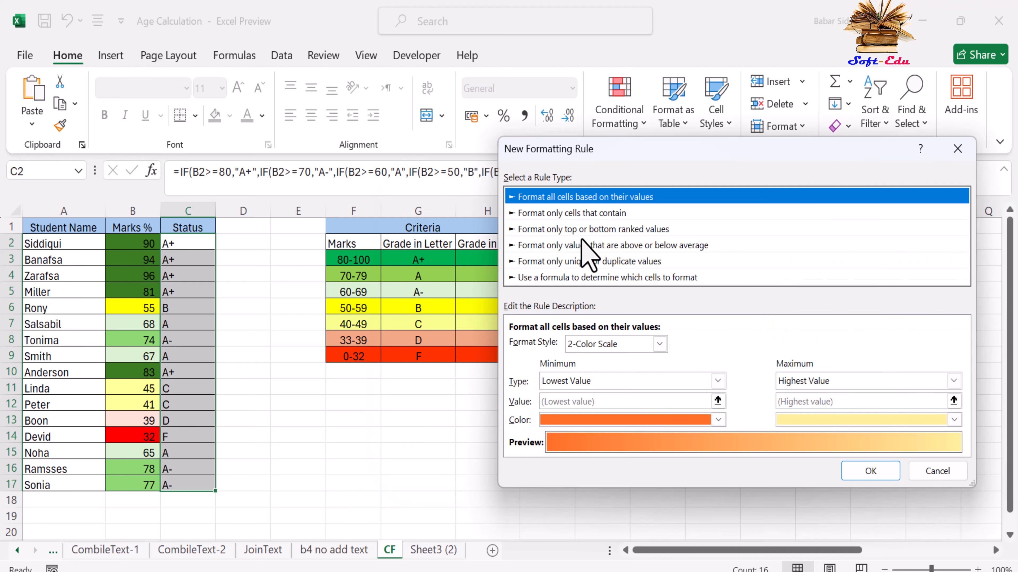
left_click(577, 213)
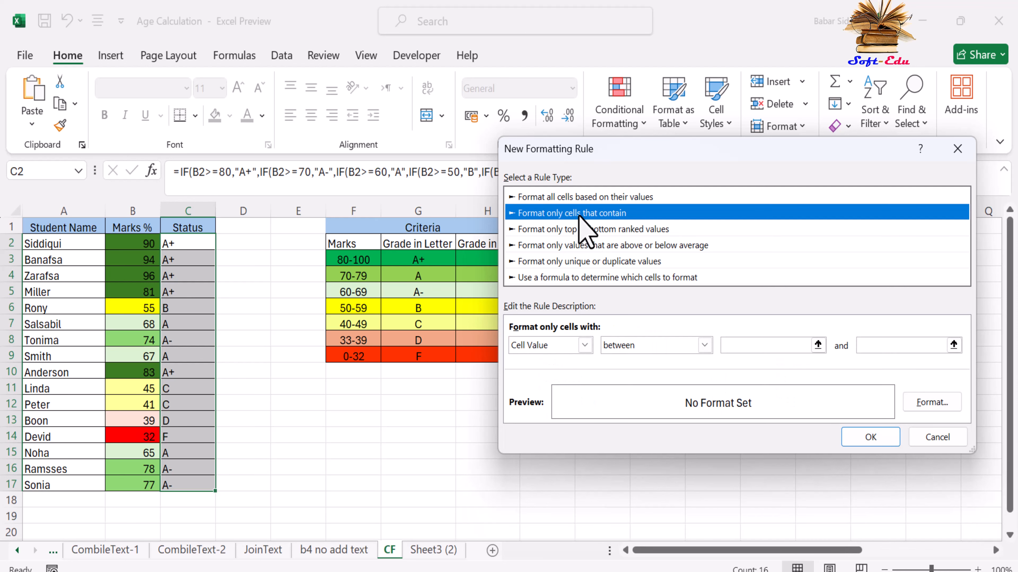
left_click(582, 347)
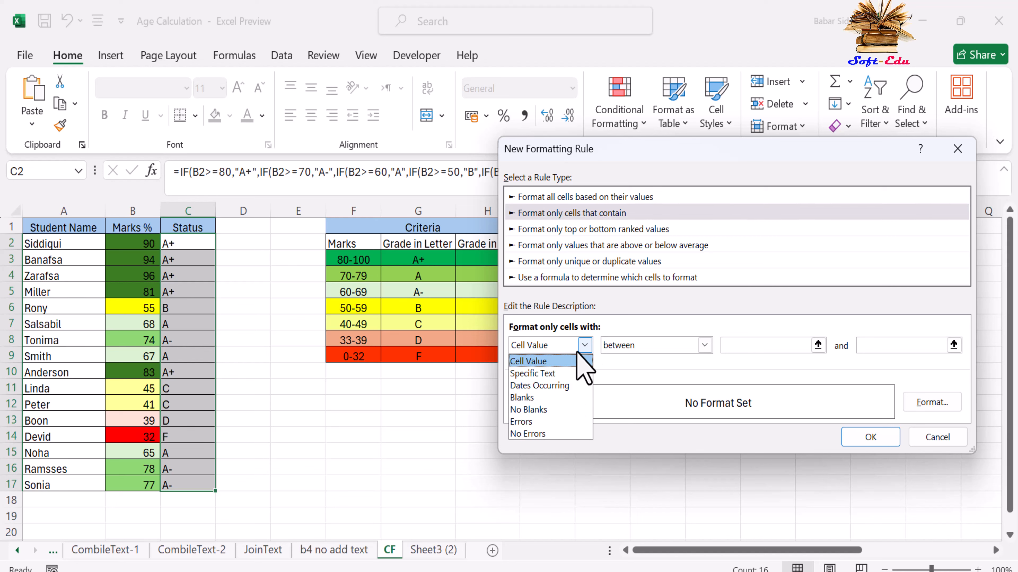
left_click(547, 374)
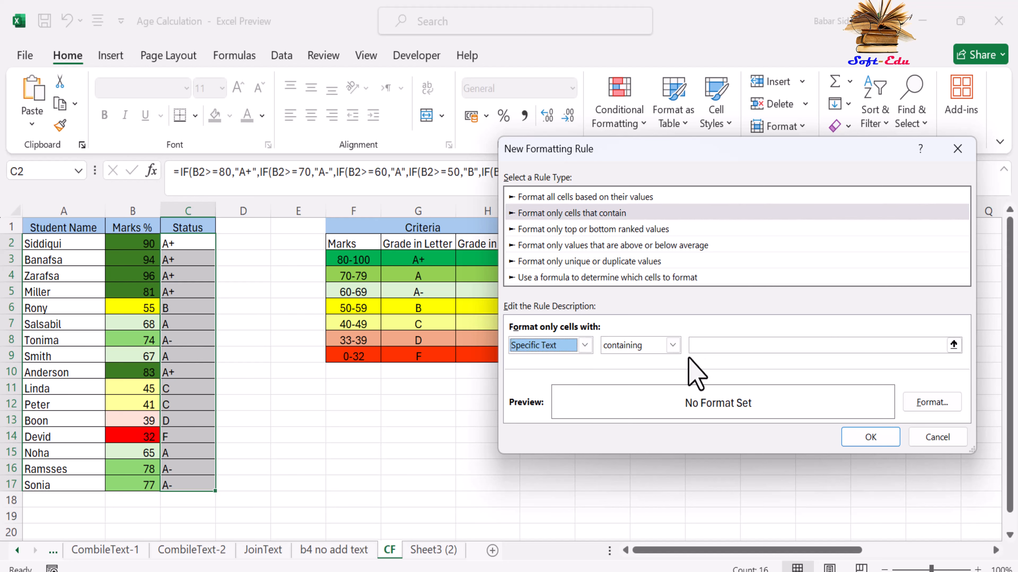
left_click(701, 346)
type("B")
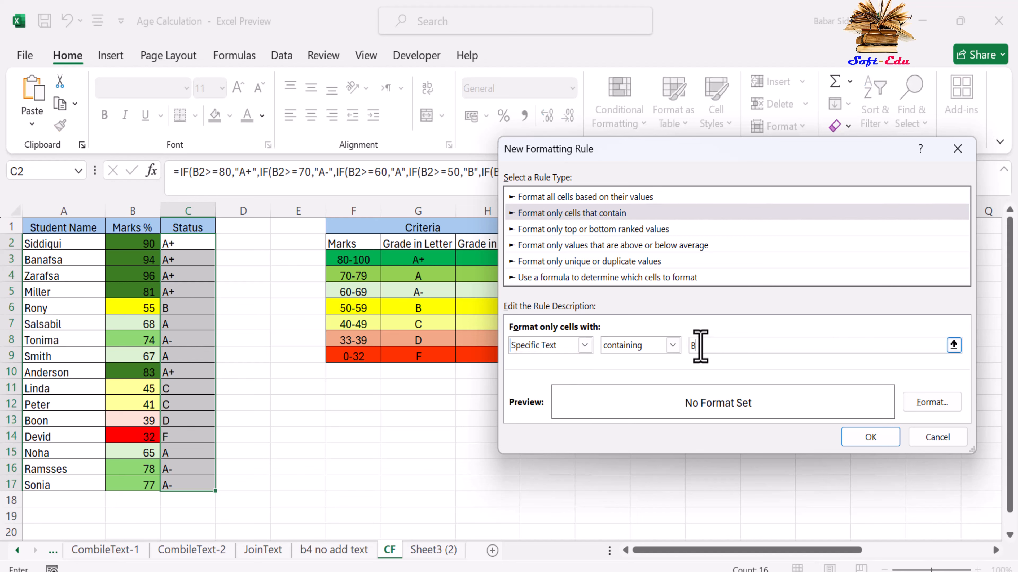
Step: Give the "B" rule a bright yellow fill and add it to the rules list
left_click(918, 409)
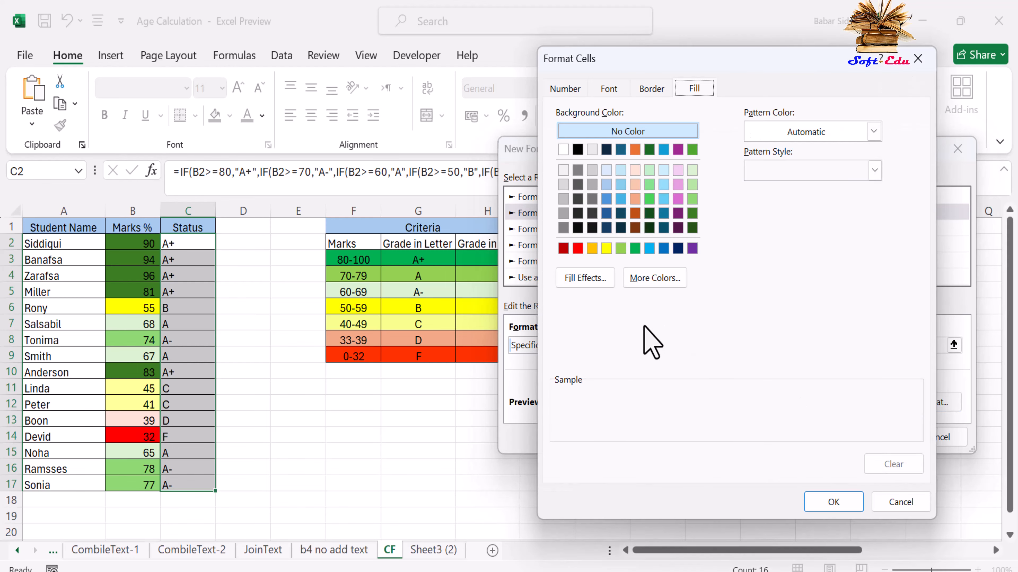
left_click(606, 251)
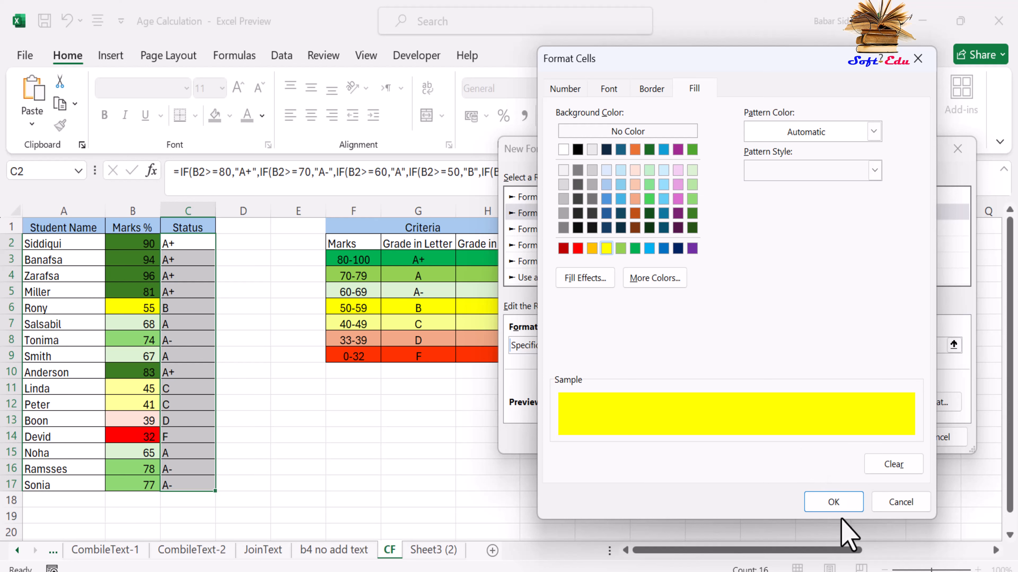
left_click(840, 506)
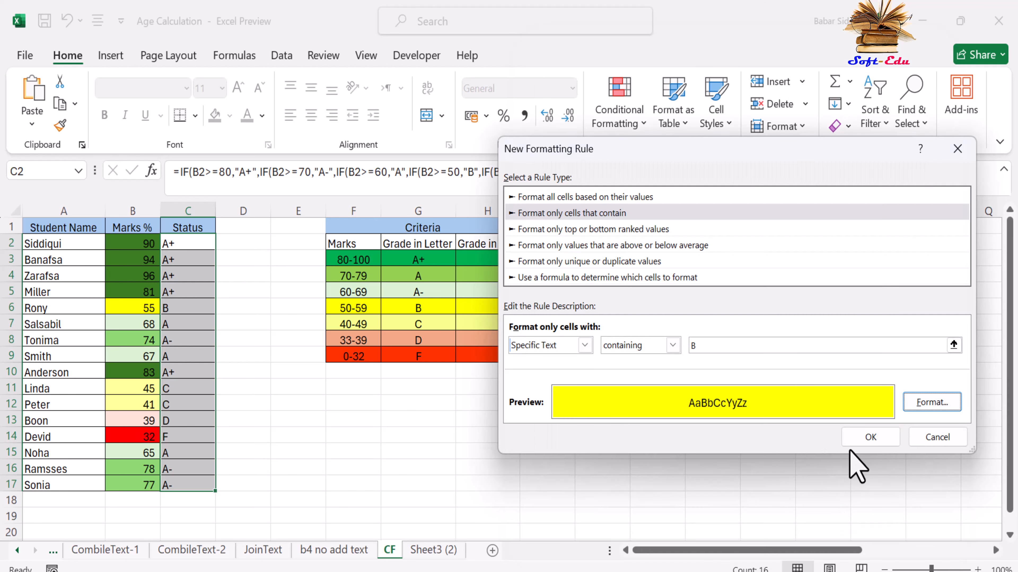
left_click(870, 438)
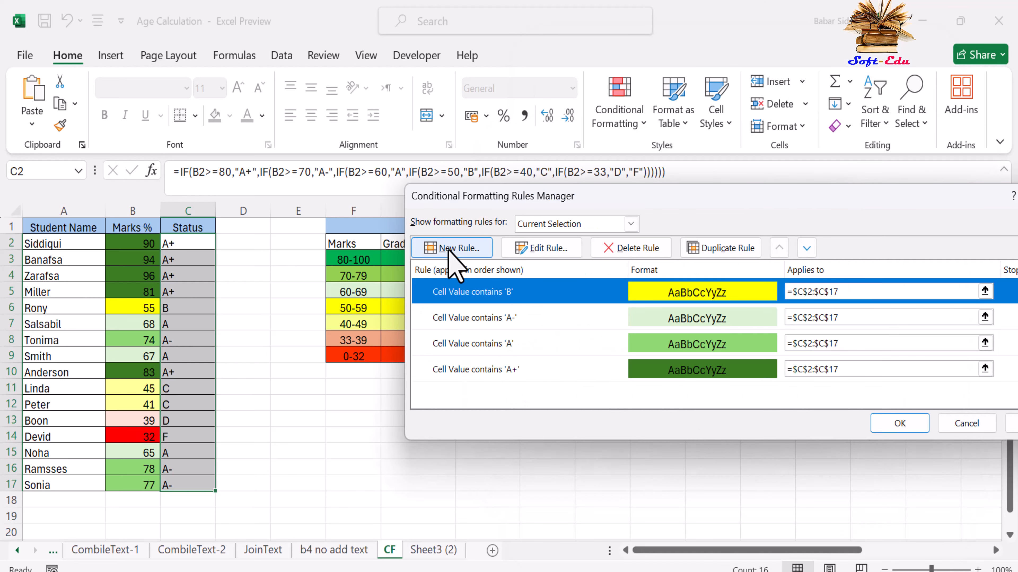
Step: Start a rule for the Status cells that formats only cells with specific text containing "C"
left_click(465, 250)
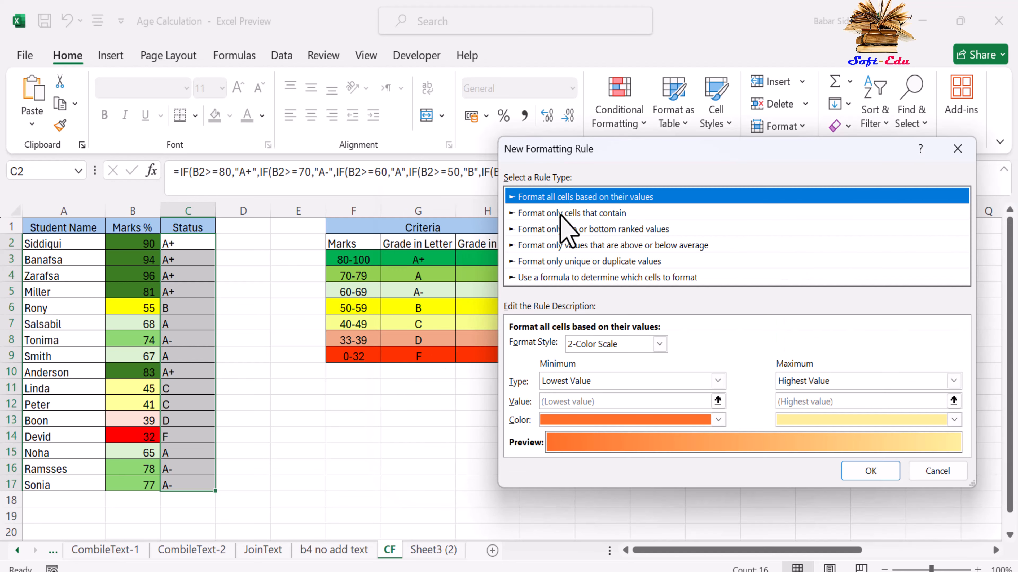
left_click(561, 216)
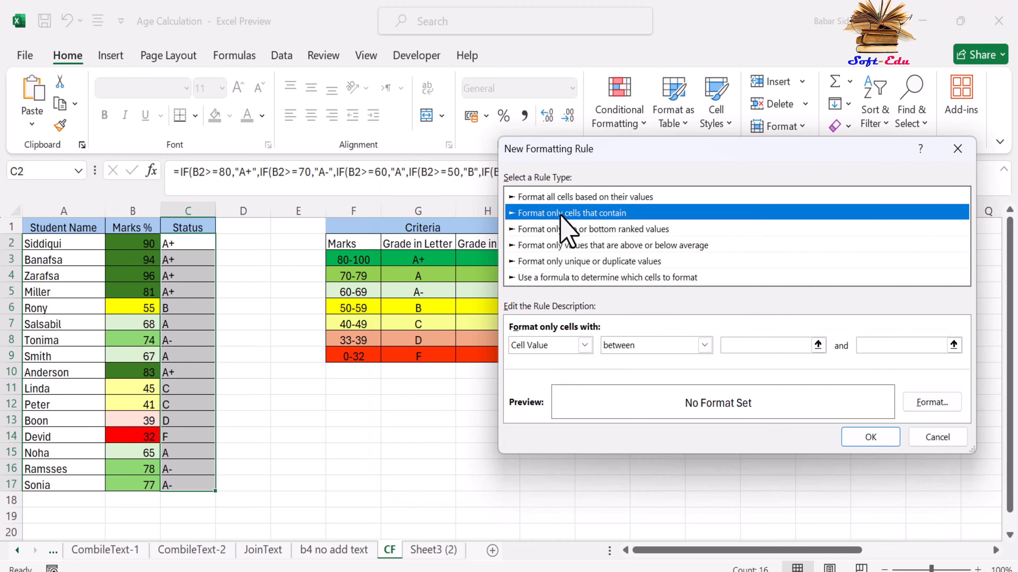
left_click(571, 347)
left_click(571, 347)
left_click(549, 373)
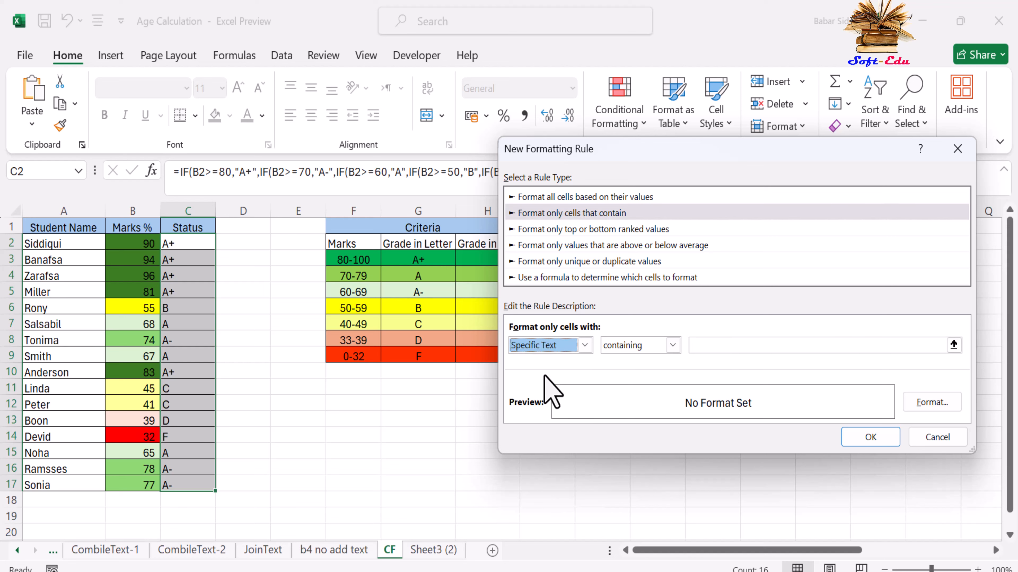
left_click(711, 349)
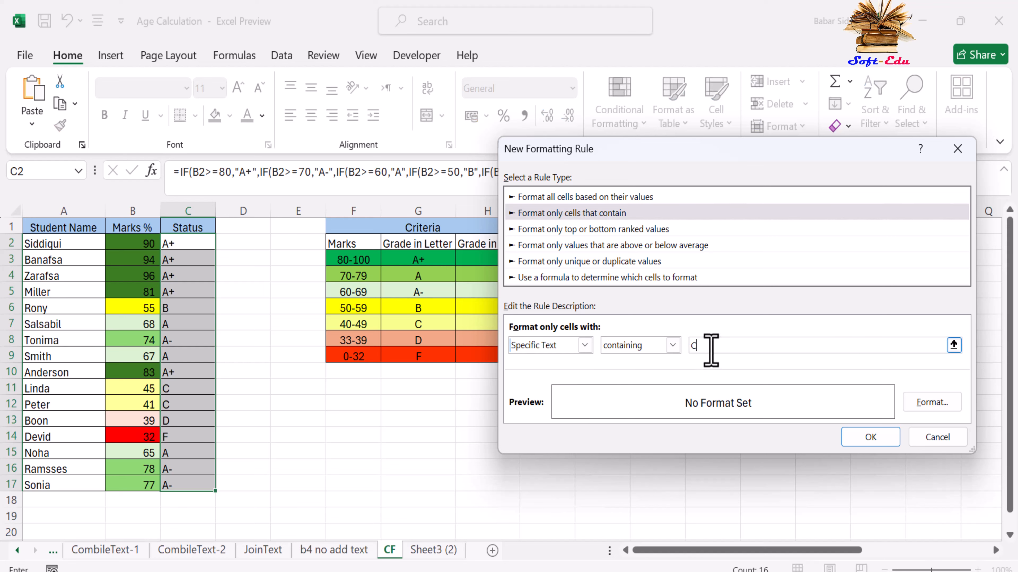
Step: Give the "C" rule a light yellow fill from the extended color palette and add it to the rules list
left_click(929, 404)
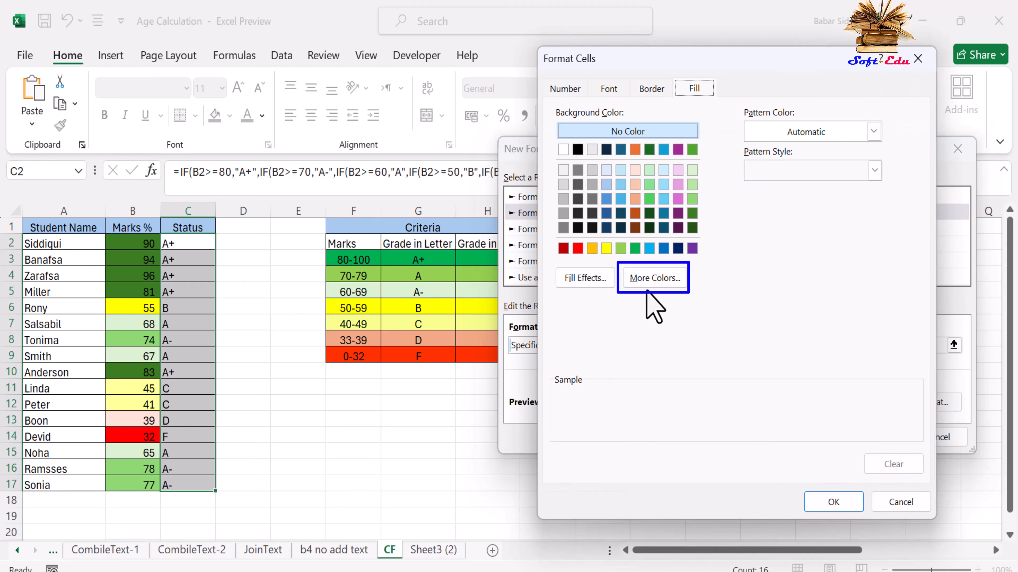
left_click(648, 282)
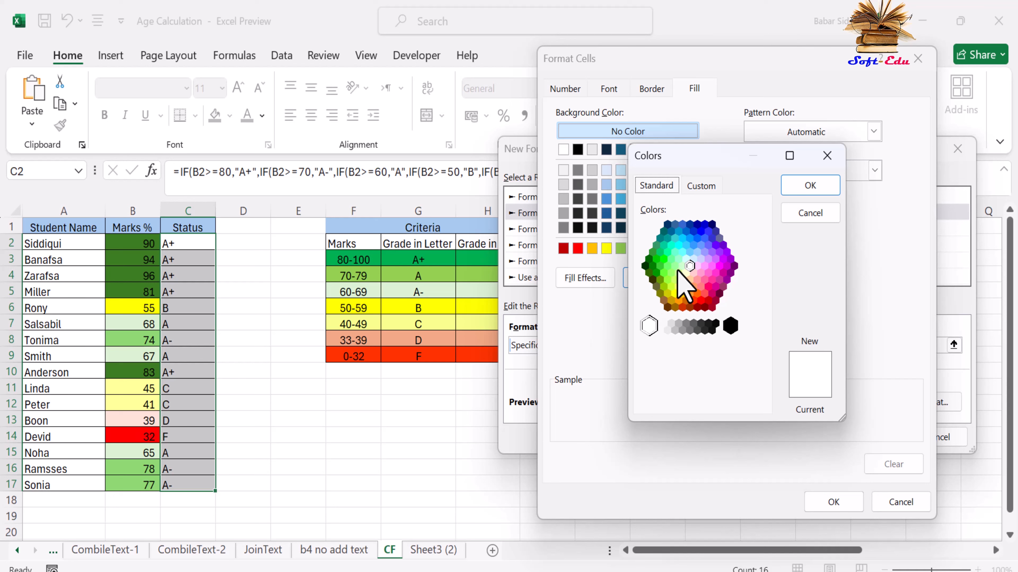
left_click(685, 274)
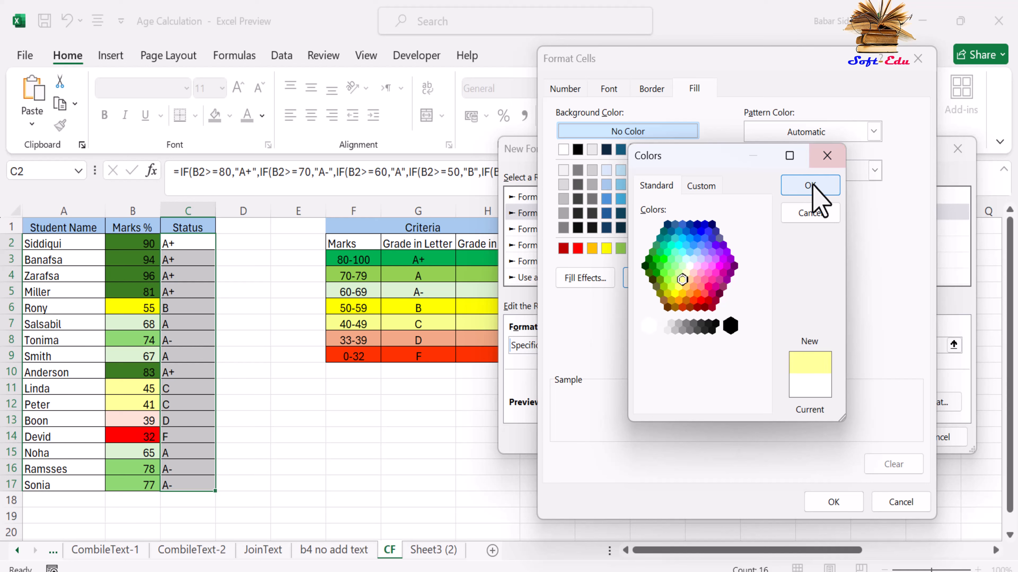
left_click(812, 188)
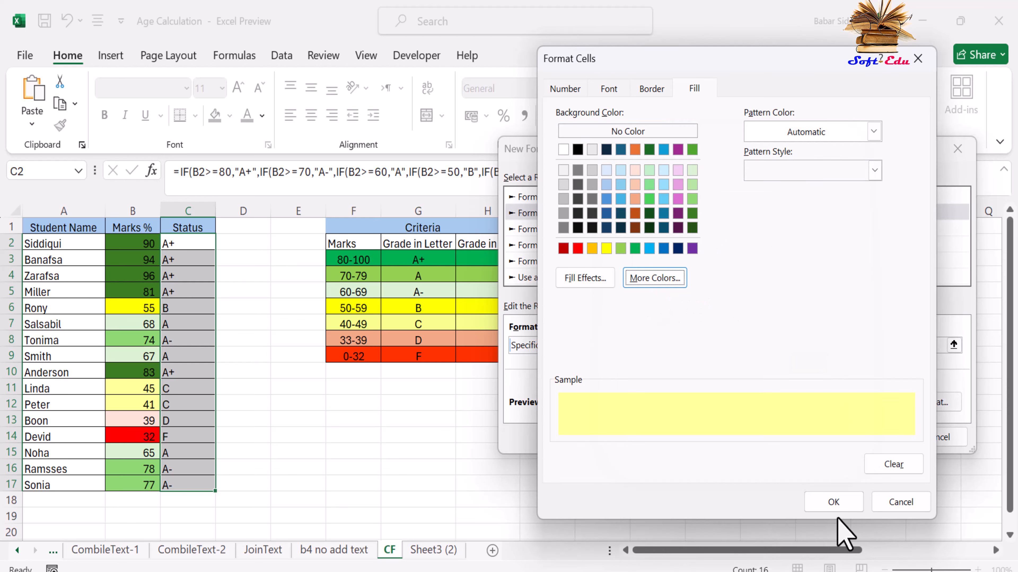
left_click(833, 502)
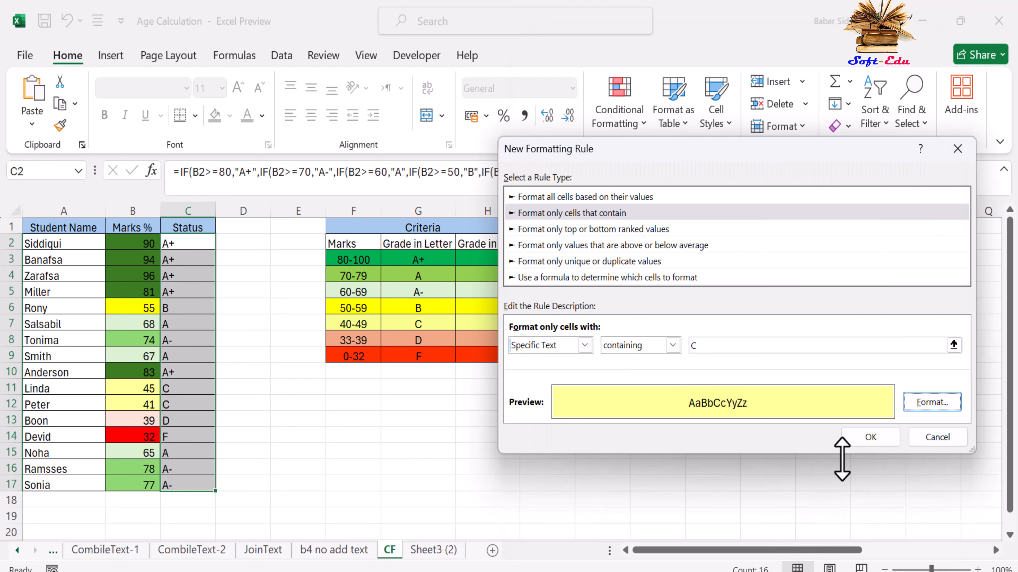
left_click(870, 438)
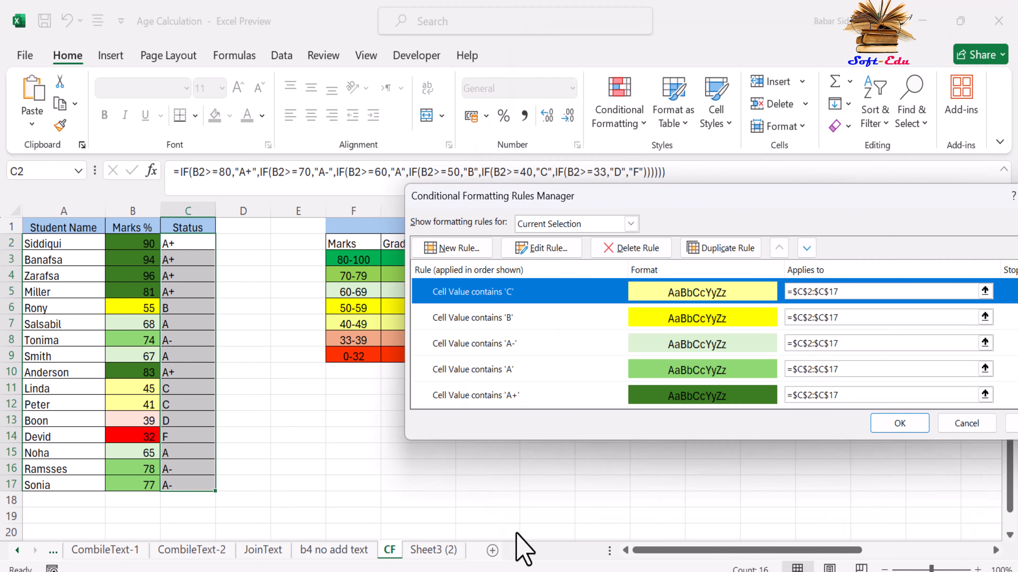
Step: Start a rule for the Status cells that formats only cells with specific text containing "D"
left_click(461, 248)
left_click(561, 213)
left_click(561, 345)
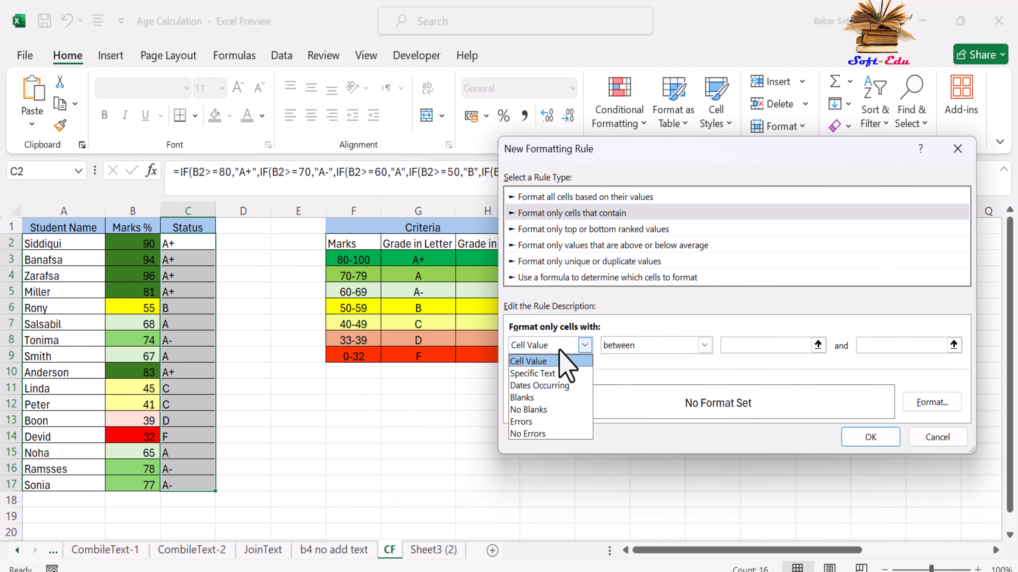
left_click(537, 374)
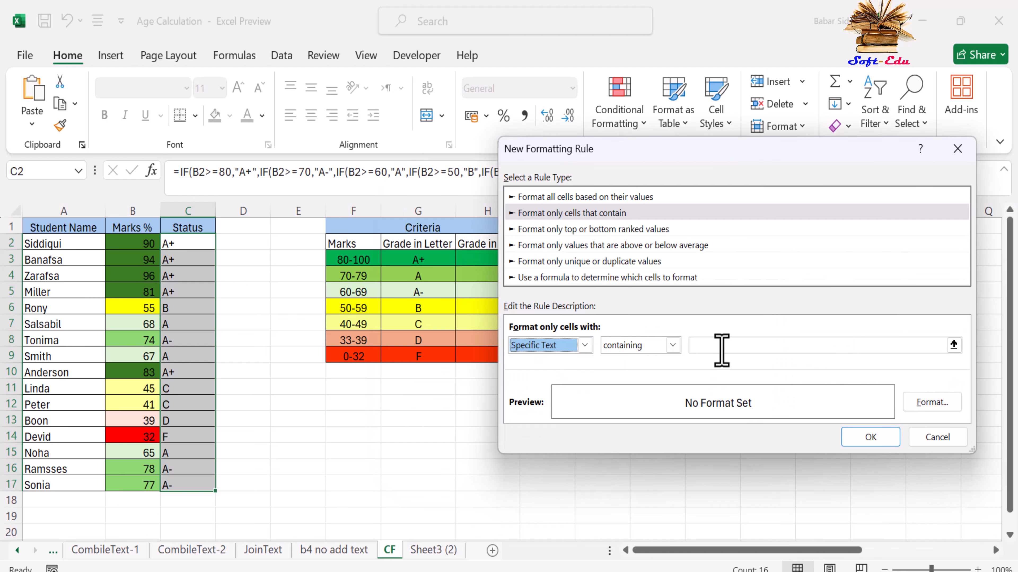
left_click(734, 350)
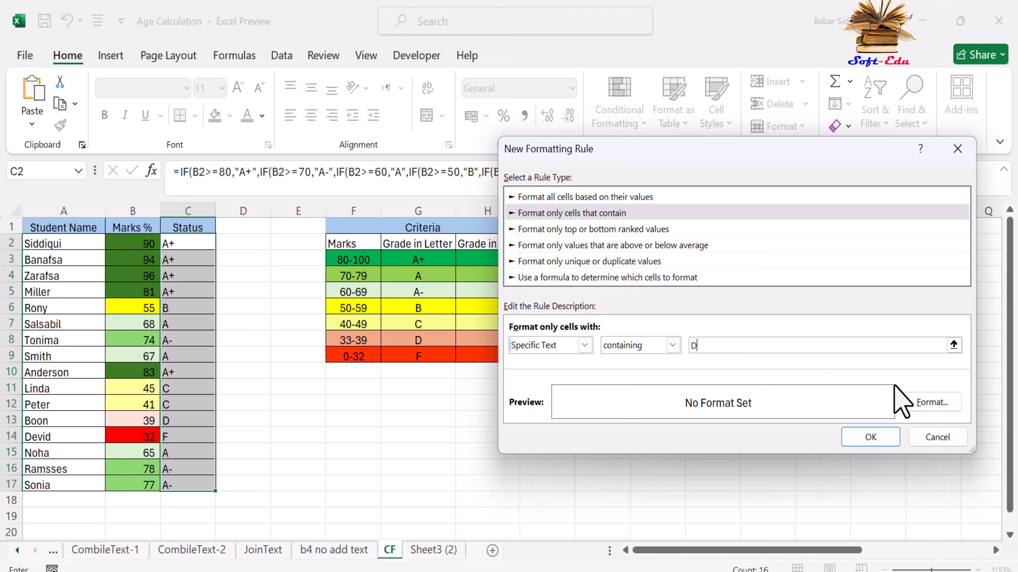
type("D")
Step: Give the "D" rule a pale orange fill and add it to the rules list
left_click(934, 404)
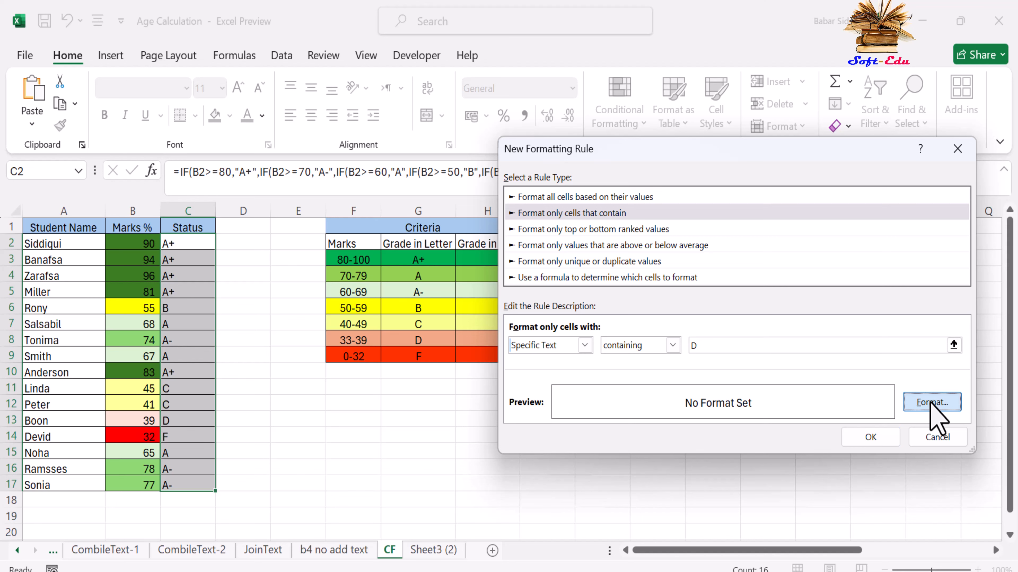
left_click(635, 170)
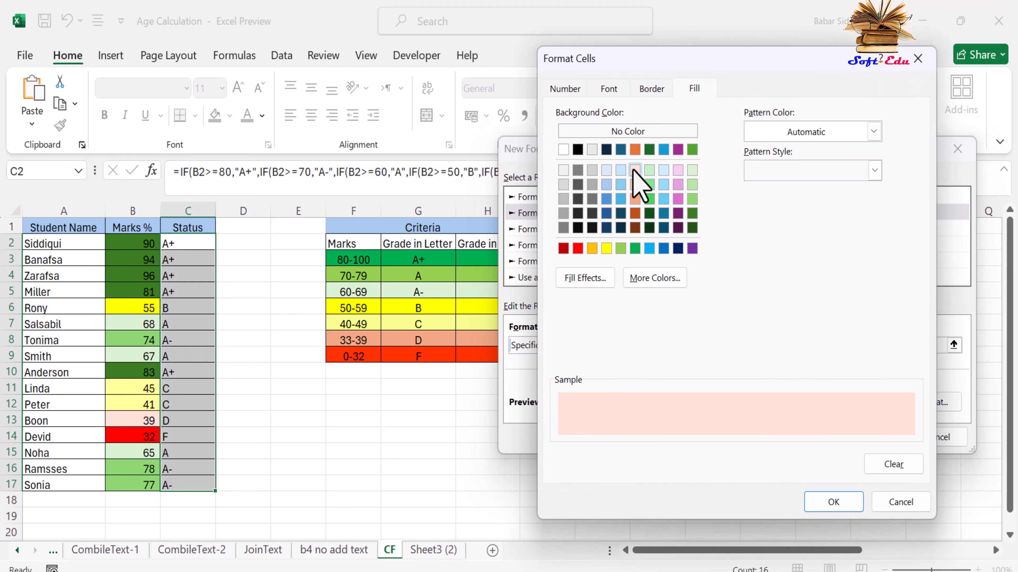
left_click(832, 504)
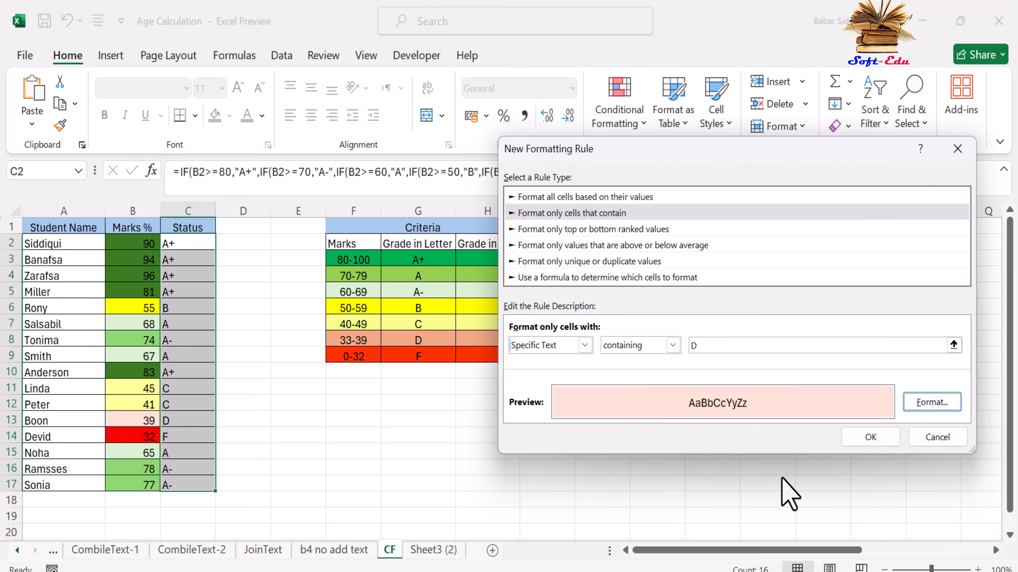
left_click(870, 438)
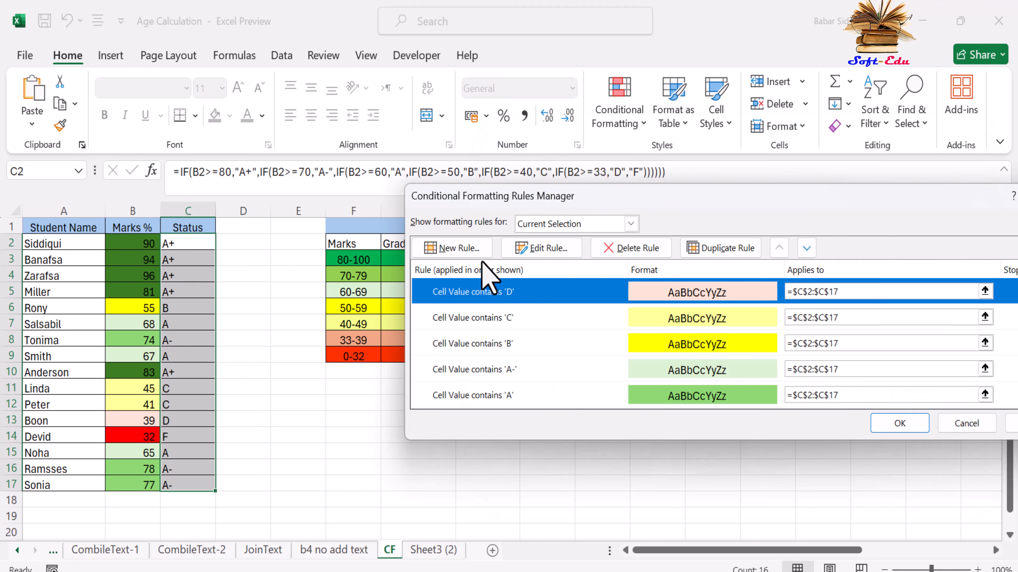
Step: Start a rule for the Status cells that formats only cells with specific text containing "F"
left_click(463, 250)
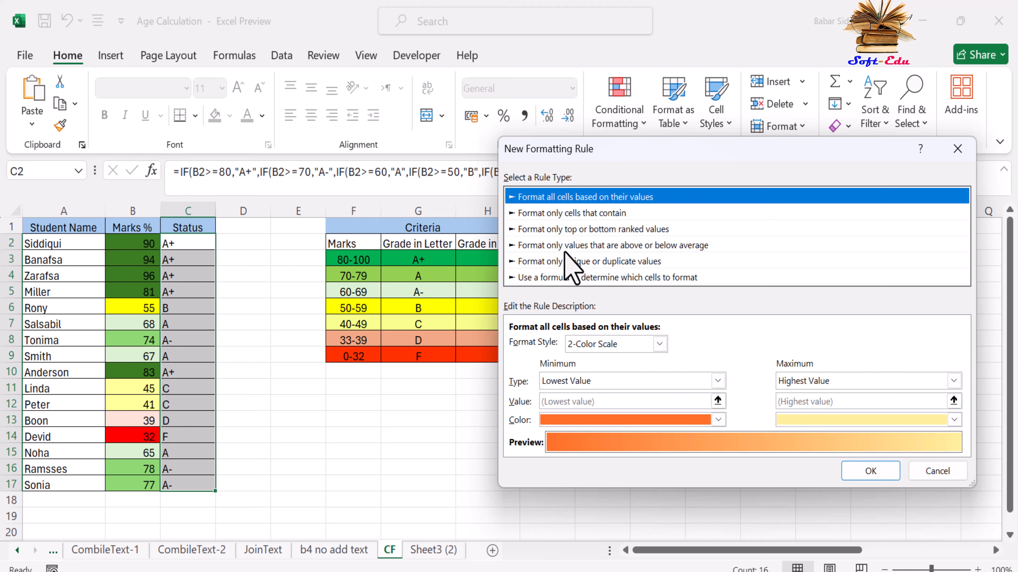
left_click(569, 213)
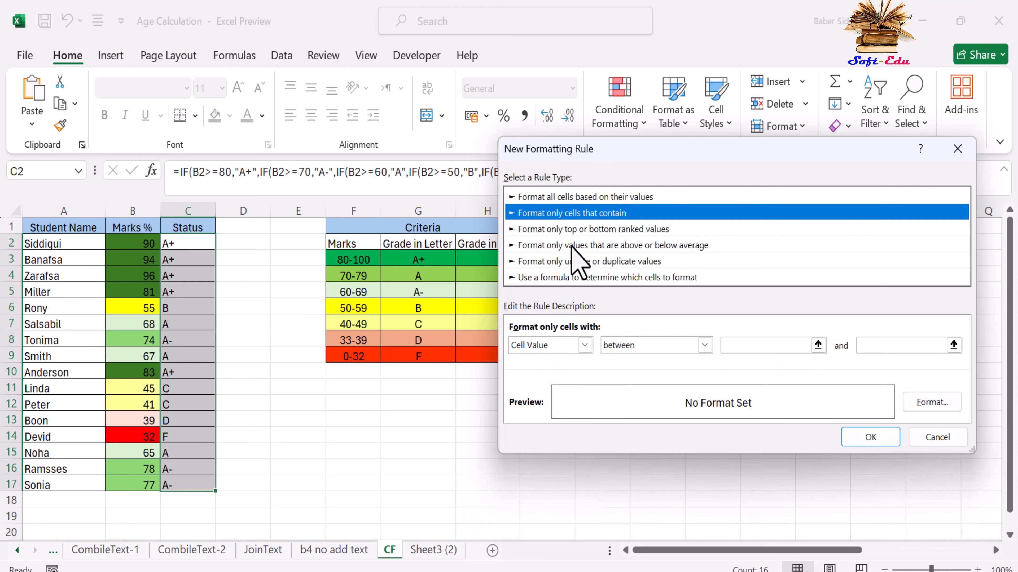
left_click(570, 345)
left_click(551, 373)
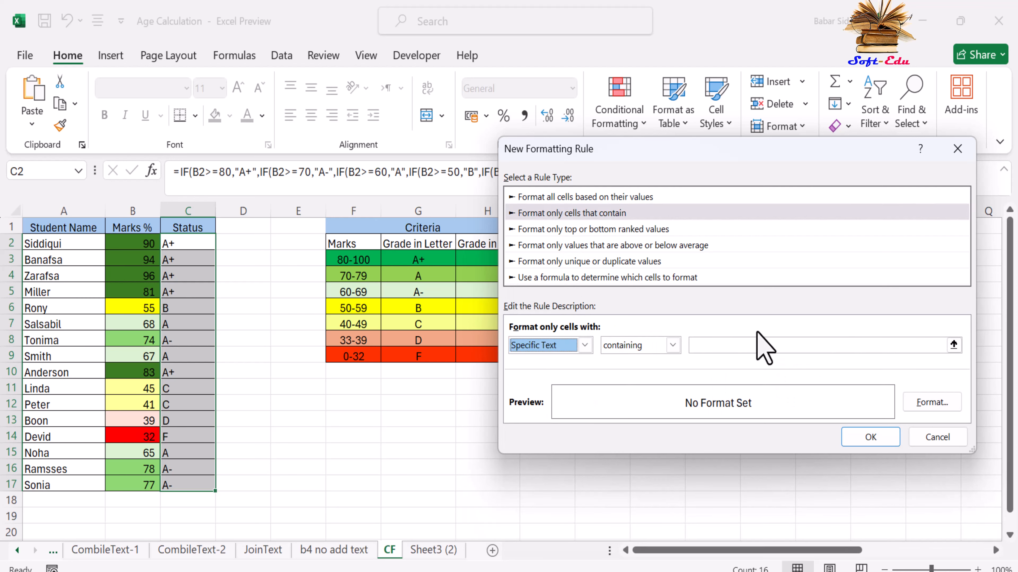
left_click(724, 346)
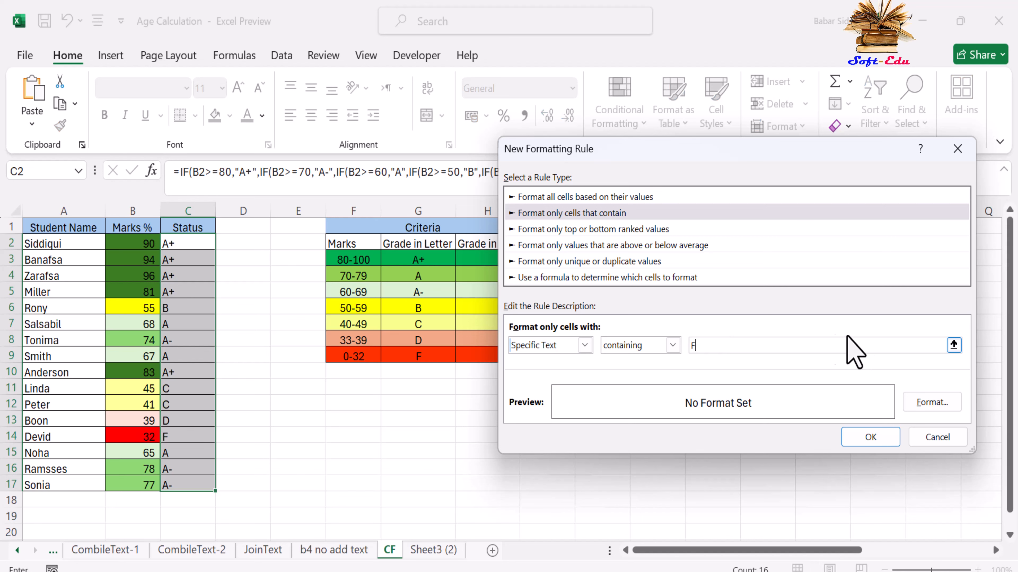
Step: Give the "F" rule a red fill, add it to the rules list and apply all the Status rules
left_click(922, 404)
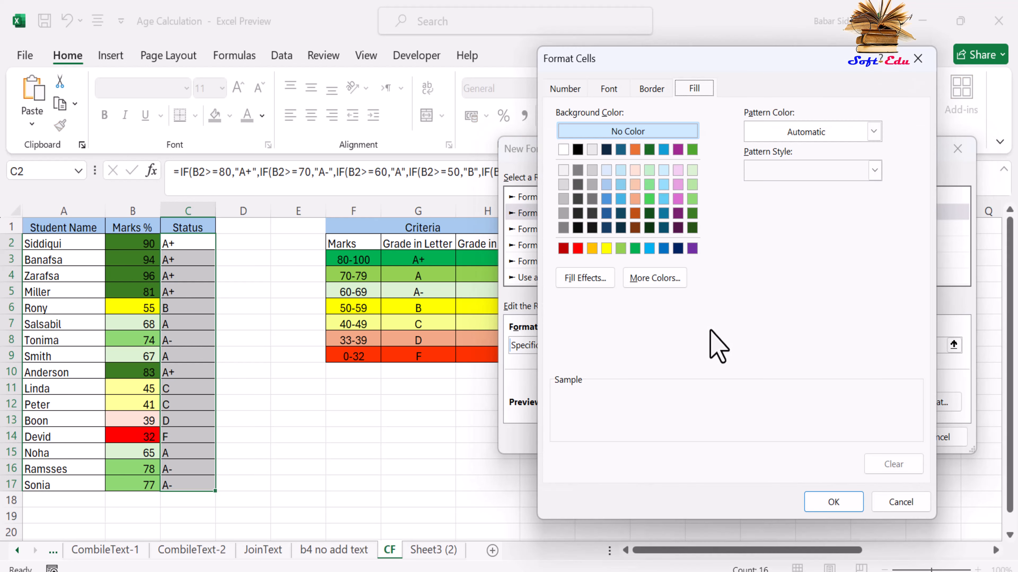
left_click(578, 248)
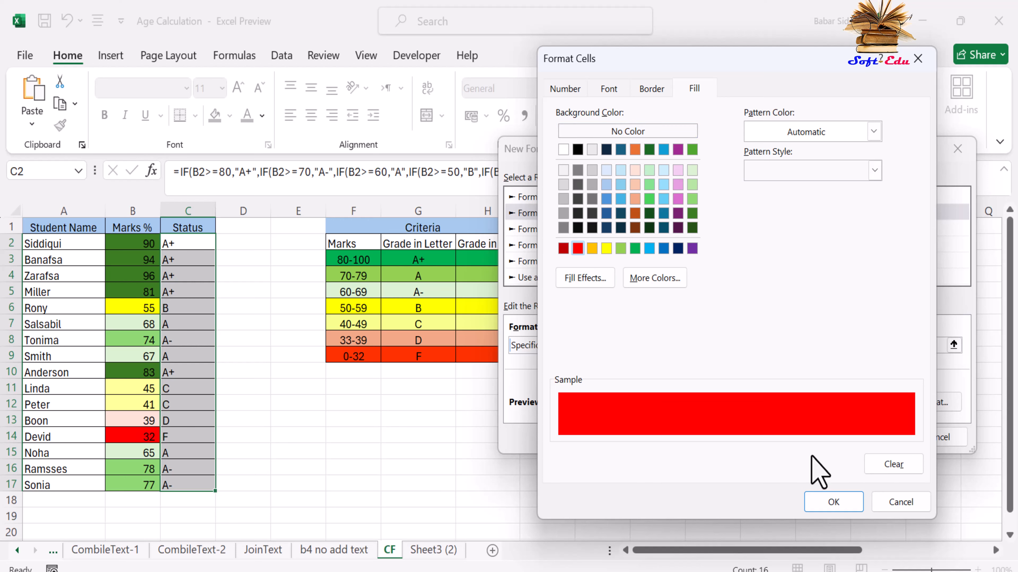
left_click(835, 503)
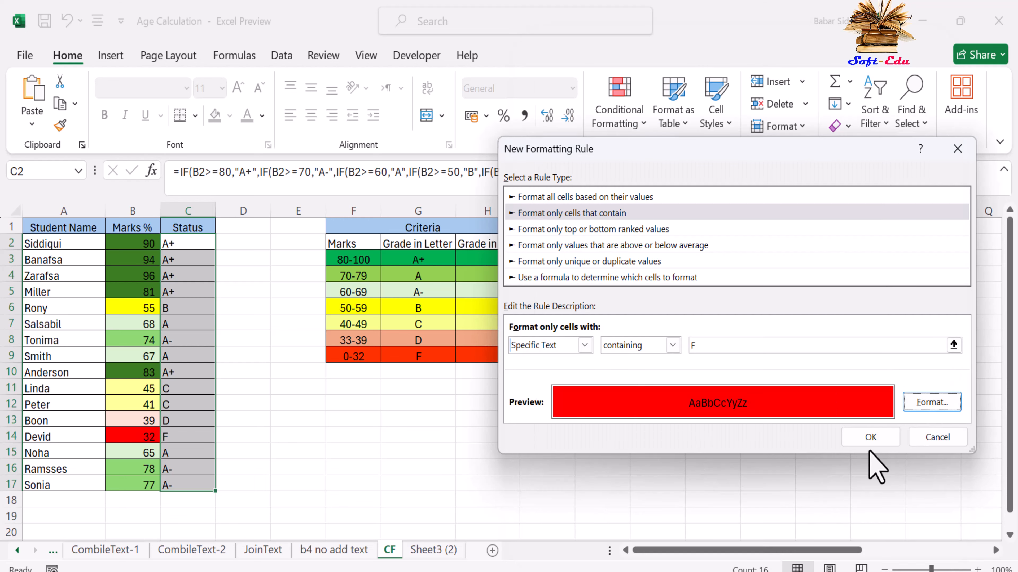
left_click(870, 437)
left_click_drag(700, 197, 687, 199)
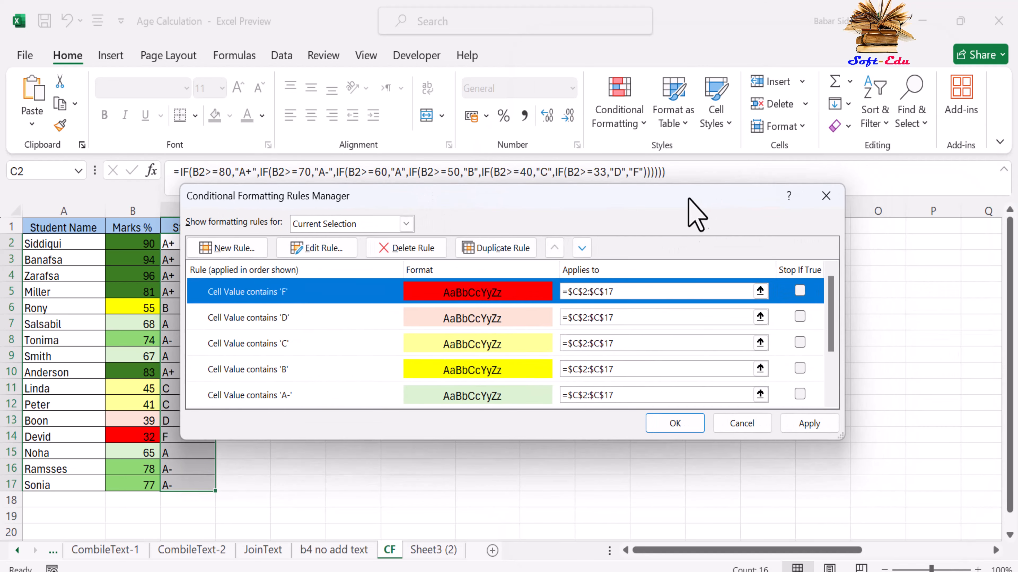
left_click(801, 425)
left_click(675, 424)
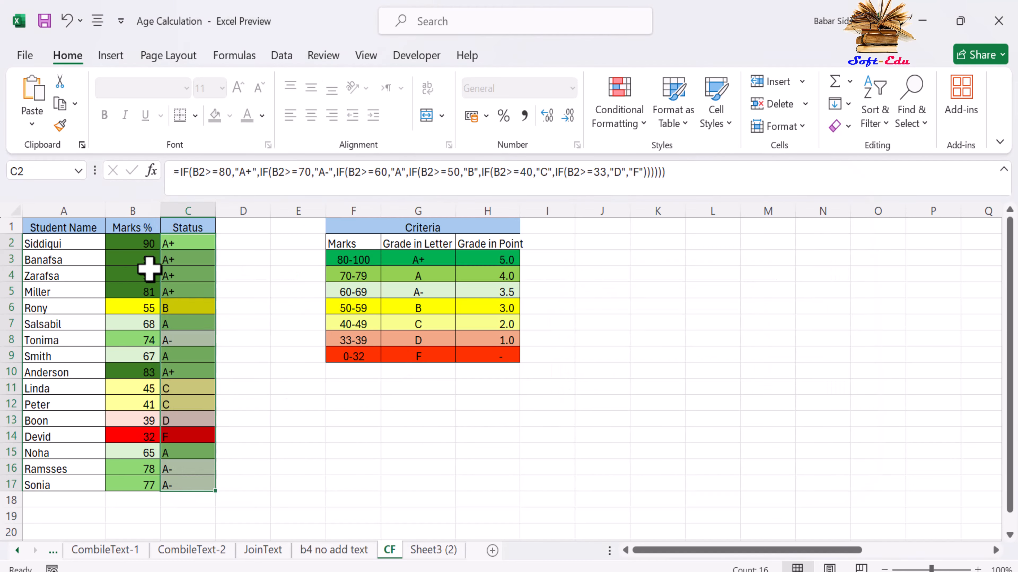
Step: Change the marks in cell B3 to 10 to test the Status colors
left_click(136, 260)
type("10")
key("Return")
left_click(134, 260)
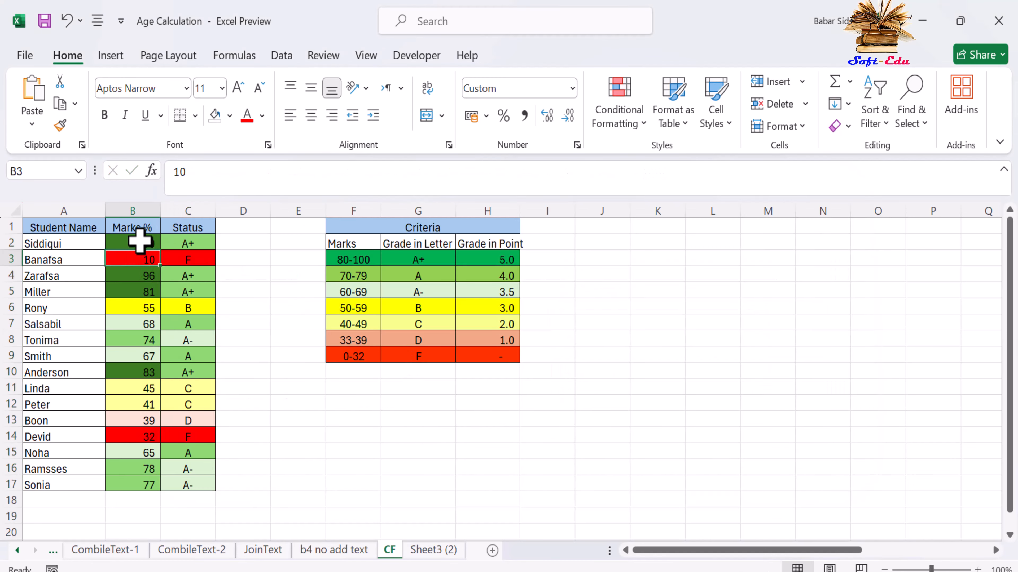
Step: Clear the conditional formatting rules from the marks in B2:B17 only
left_click_drag(140, 242, 143, 486)
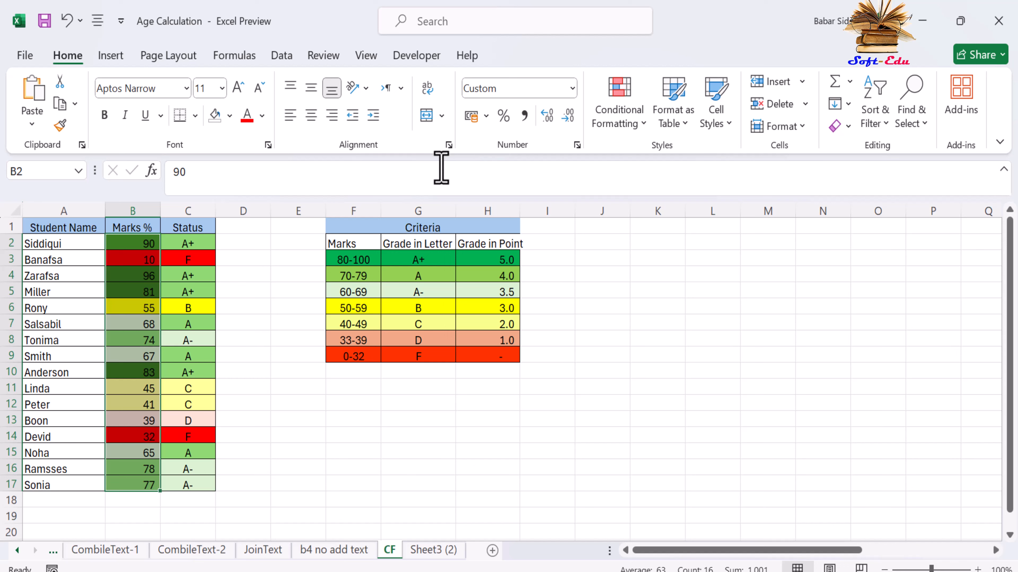
left_click(642, 120)
mouse_move(641, 363)
left_click(827, 361)
left_click(352, 467)
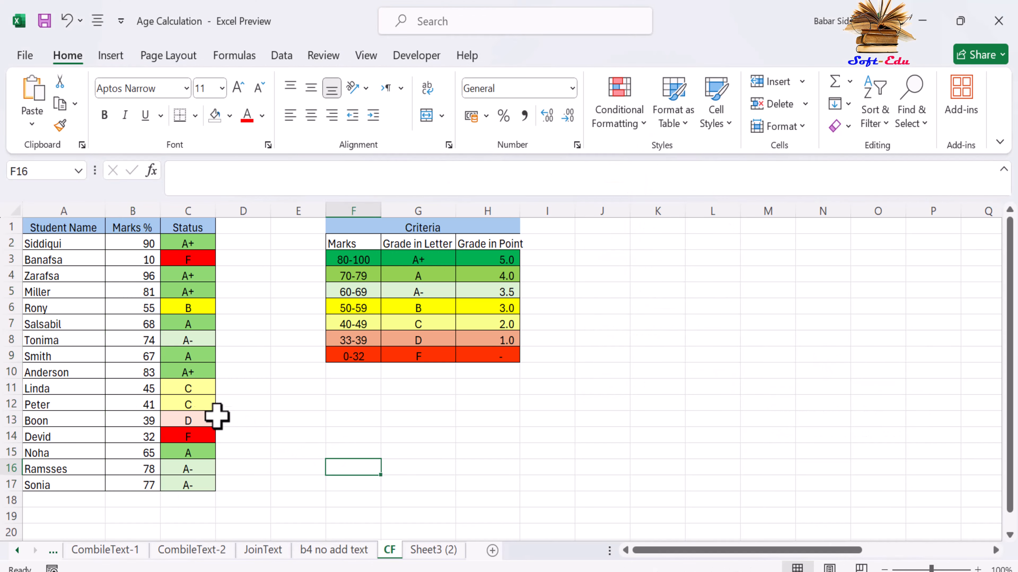
Step: Change the marks in cell B11 to 80 and in cell B14 to 44
left_click(123, 389)
type("80")
key("Return")
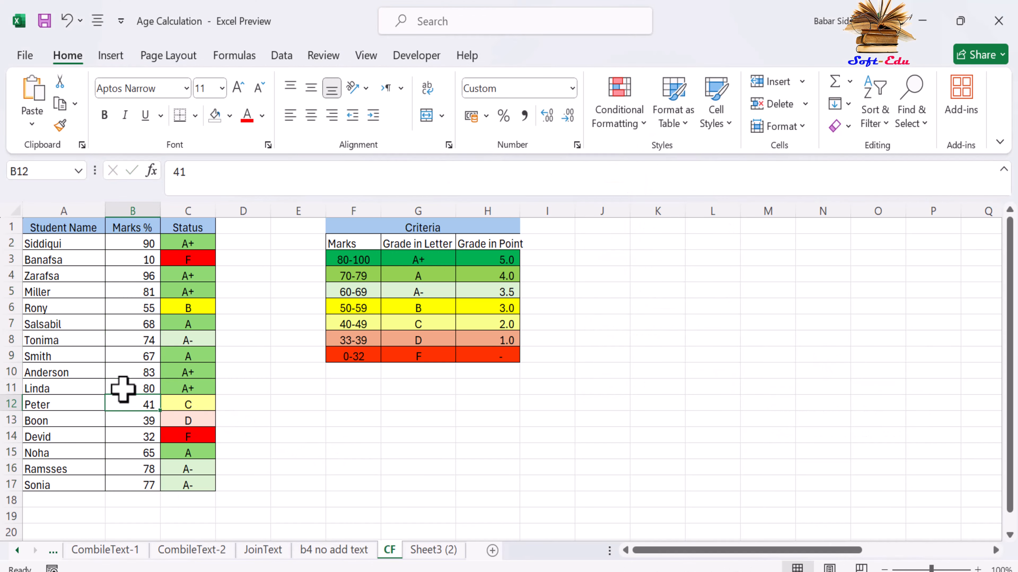
key("Down")
key("Down")
type("2")
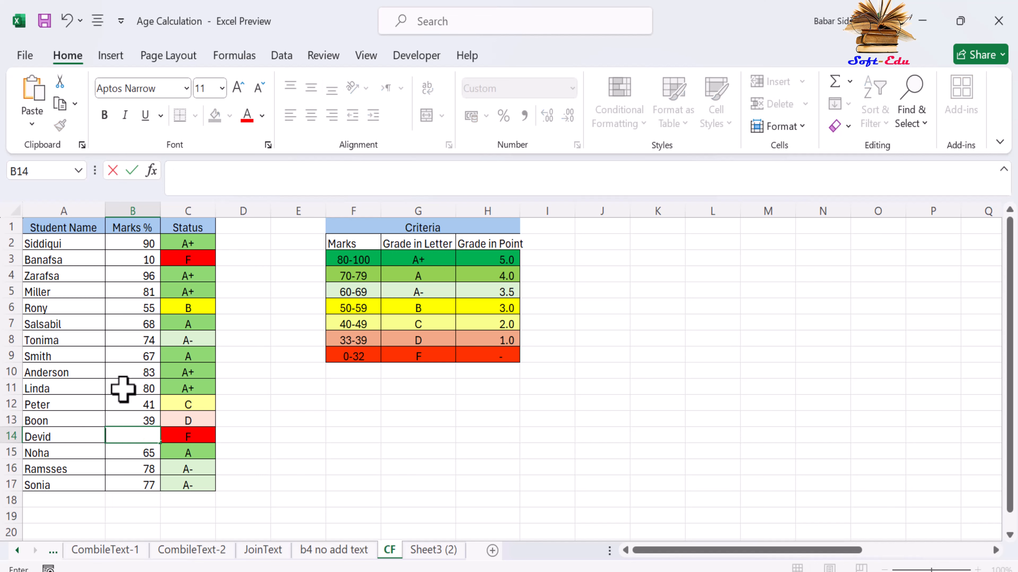
key("Up")
Step: Change the marks in cell B8 to 90 and enter 10 in cell B9
key("Up")
key("Up")
key("Up")
key("Up")
key("Up")
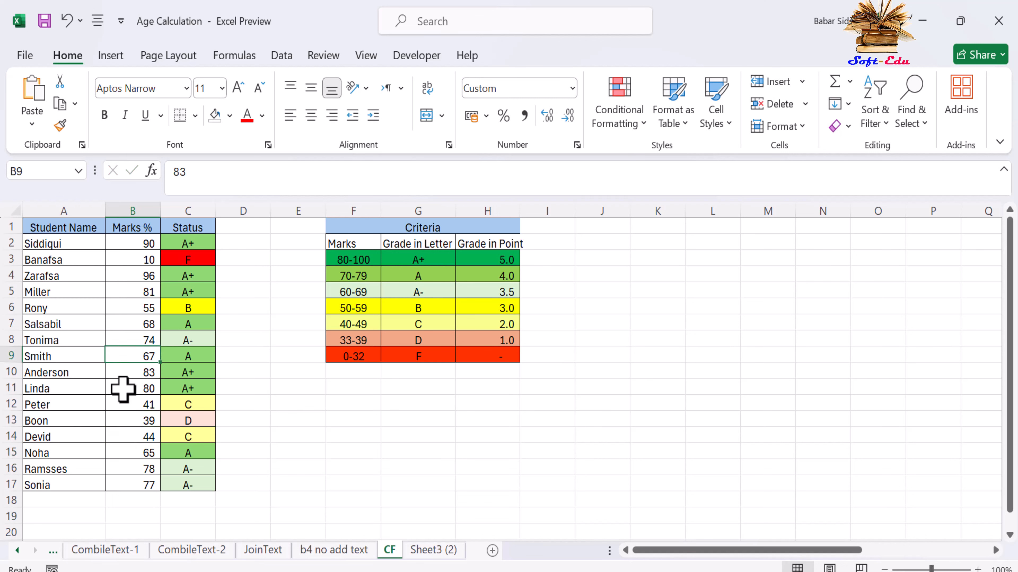
type("90")
key("Return")
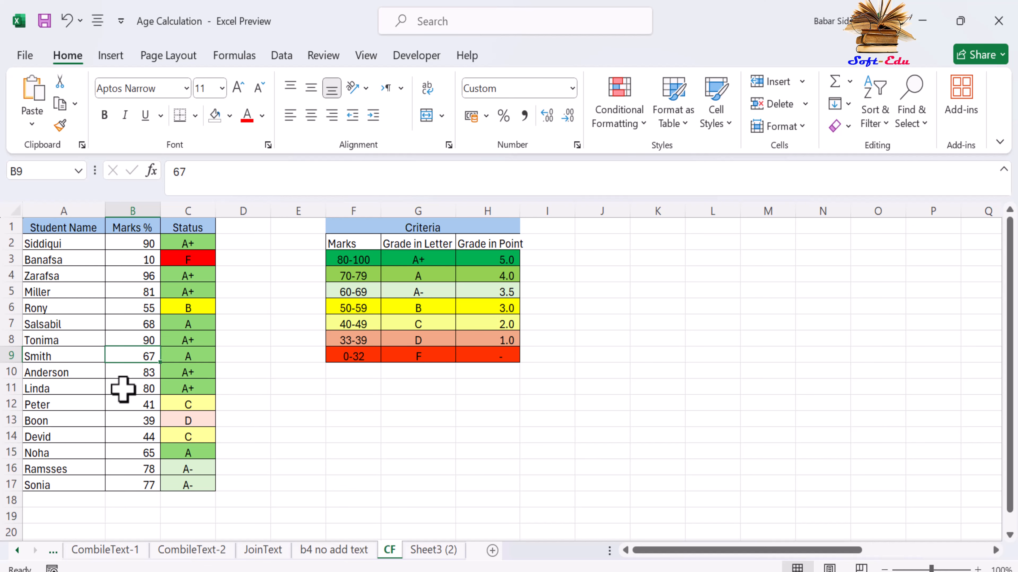
type("10")
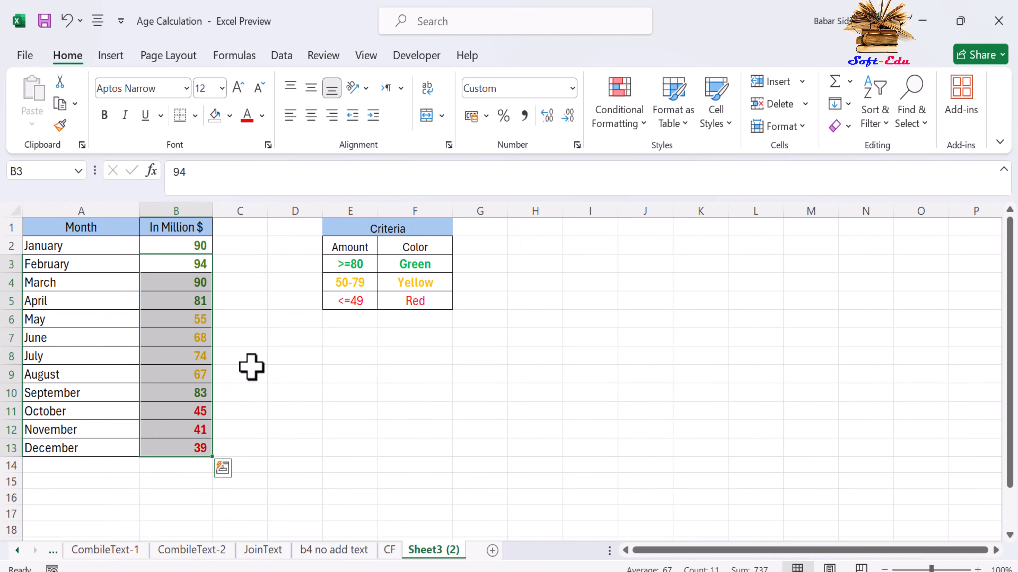
Step: For cell B2 on Sheet3 (2), start a rule that formats cell values greater than or equal to 80
left_click(252, 367)
left_click(175, 246)
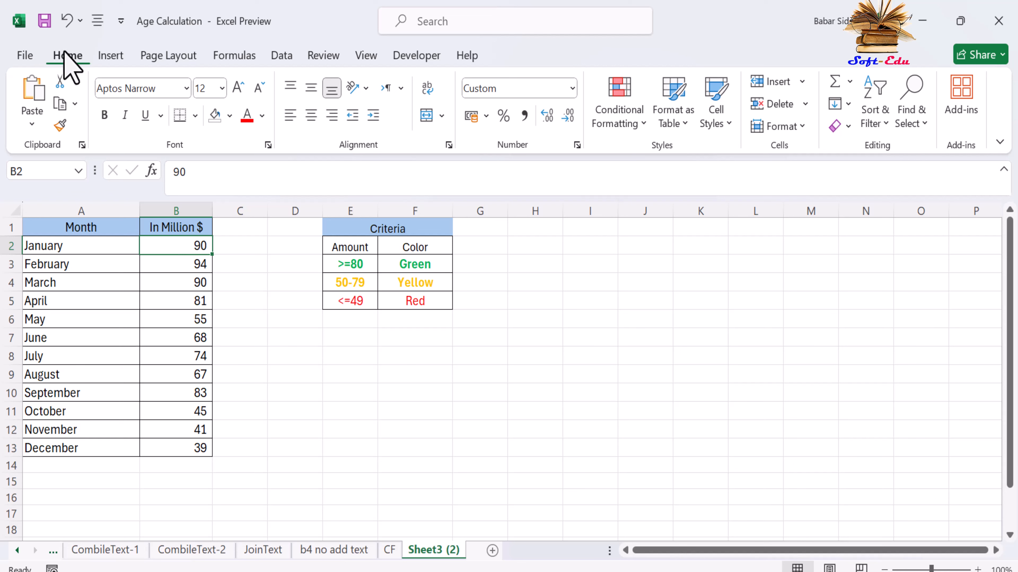
left_click(642, 124)
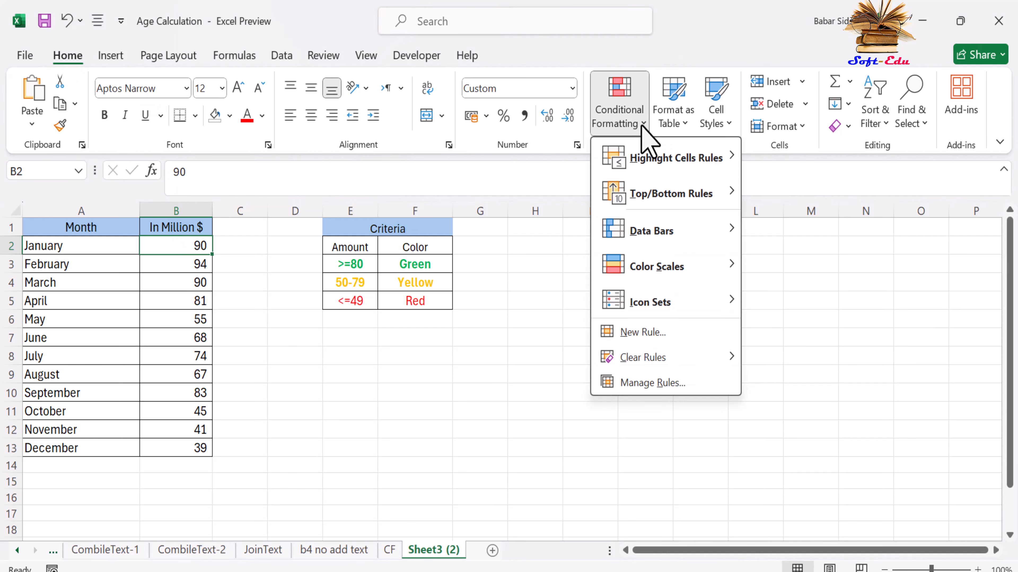
left_click(635, 384)
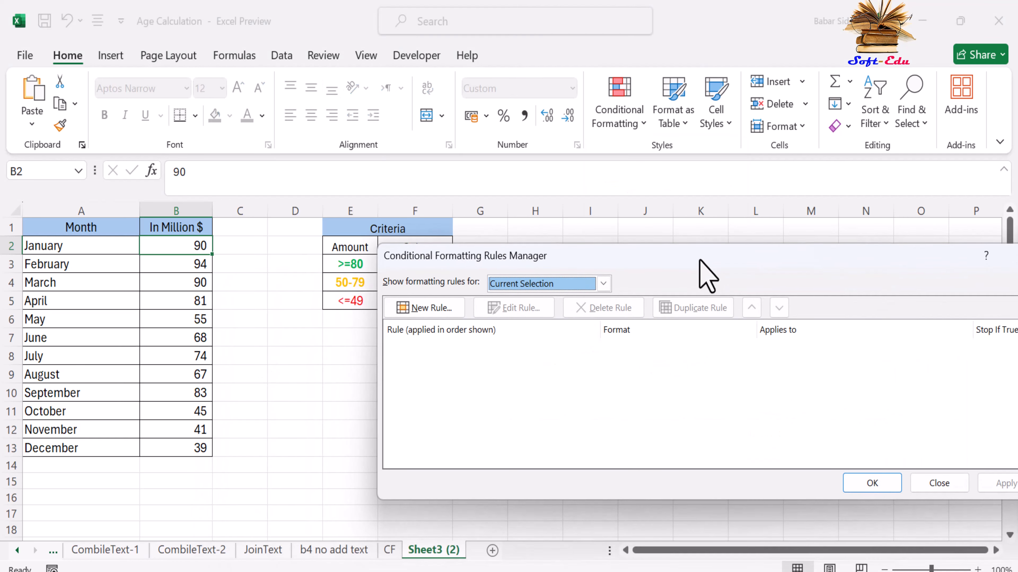
left_click(429, 310)
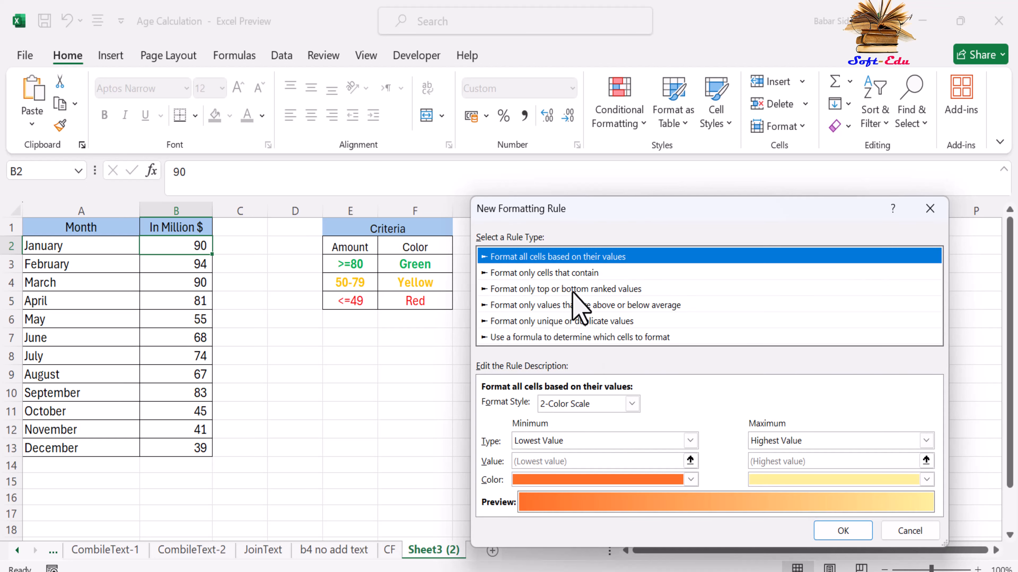
left_click(568, 275)
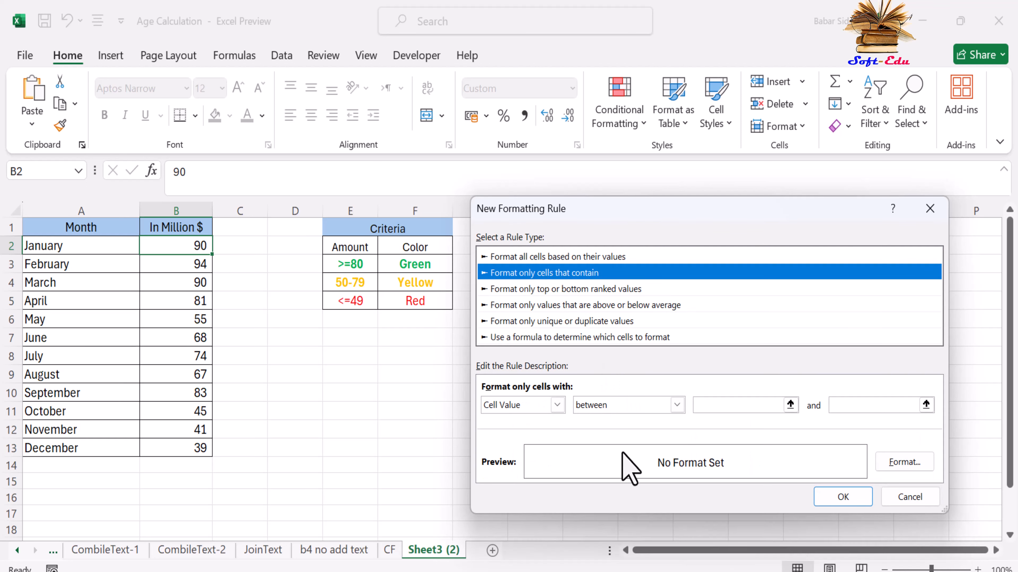
left_click(677, 405)
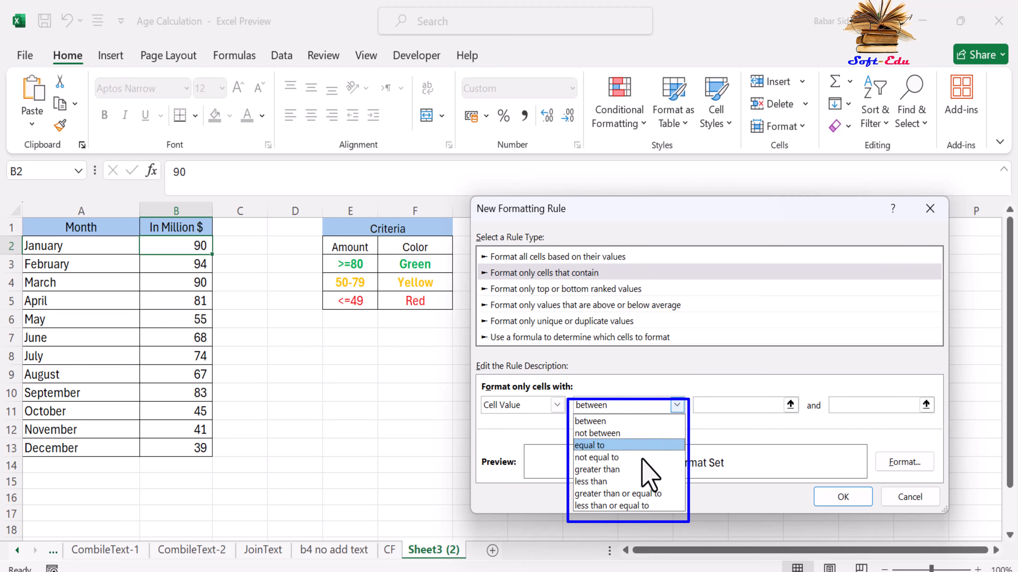
left_click(617, 494)
left_click(712, 406)
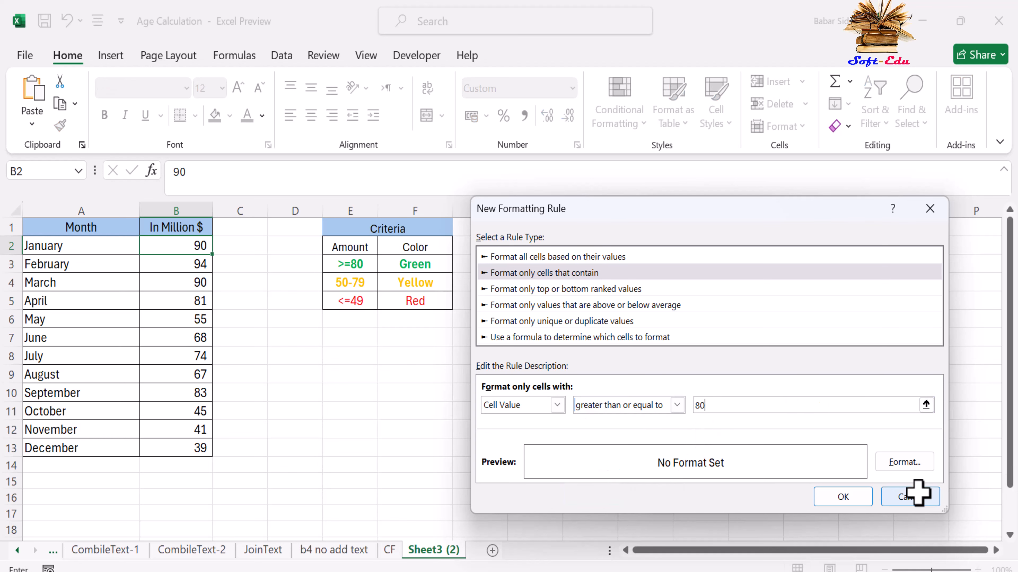
Step: Give the >= 80 rule a bold dark green font and add it to the rules list
left_click(904, 464)
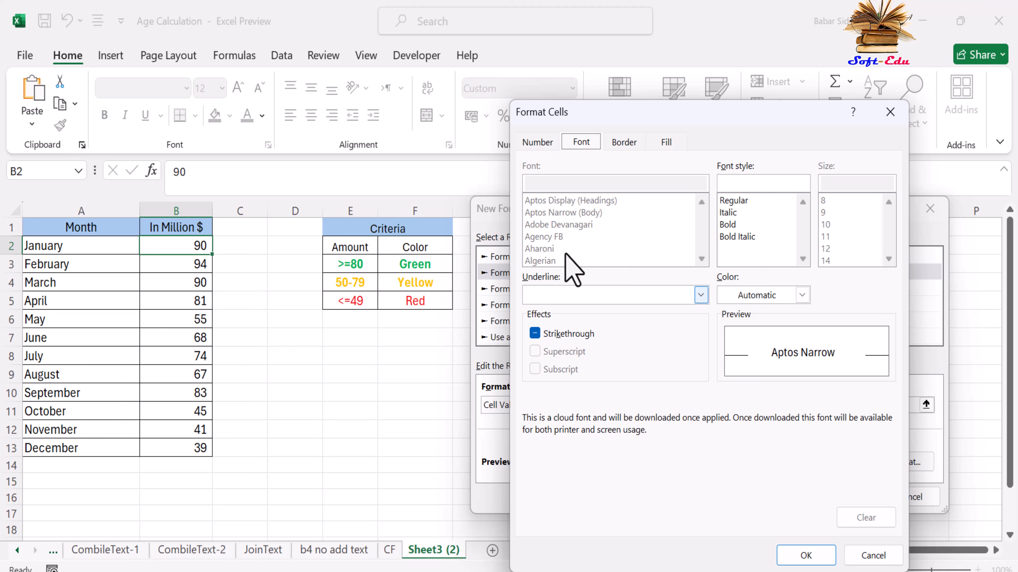
key("Down")
key("Down")
key("Down")
left_click(581, 146)
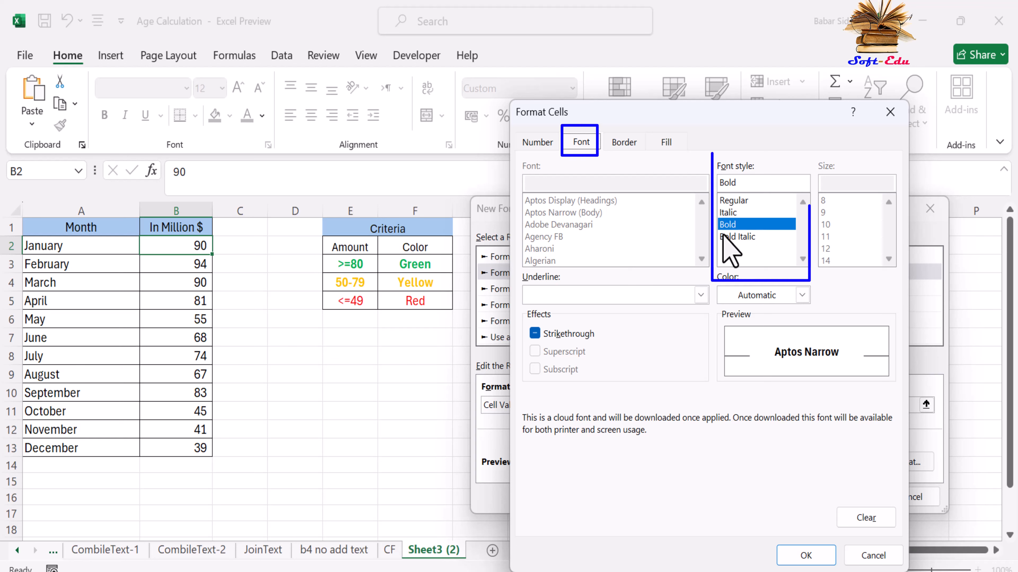
left_click(801, 295)
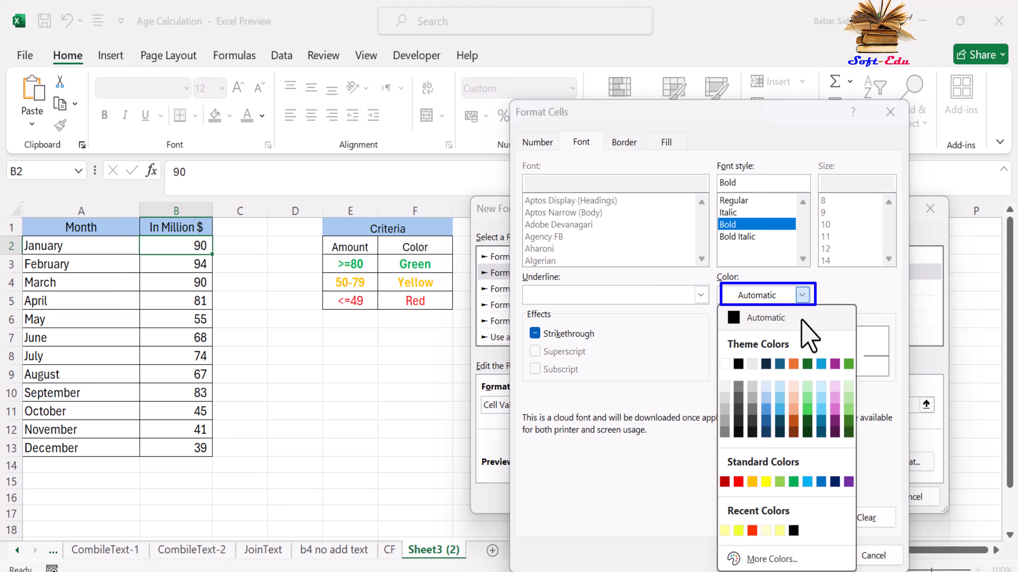
left_click(849, 421)
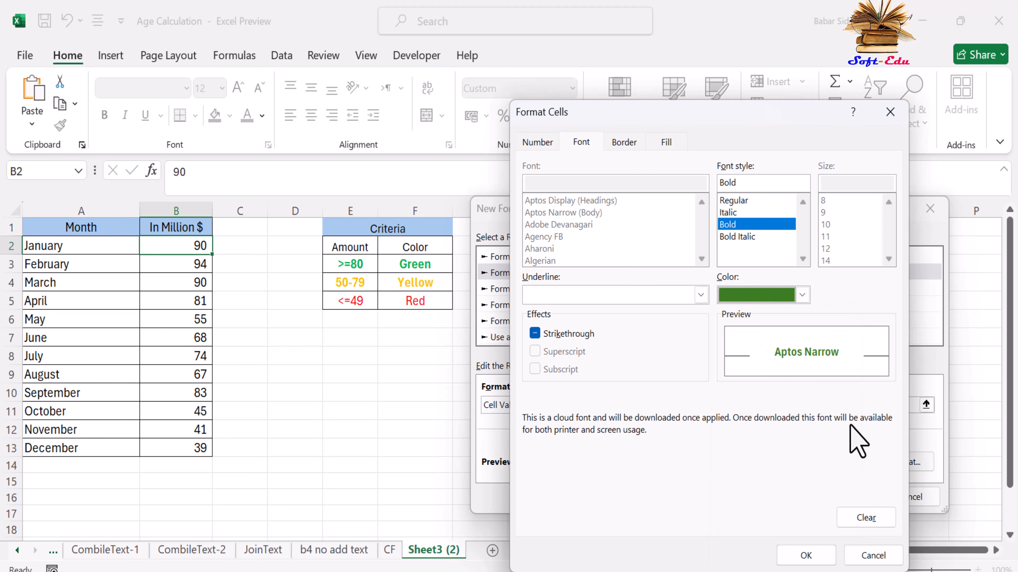
left_click(806, 556)
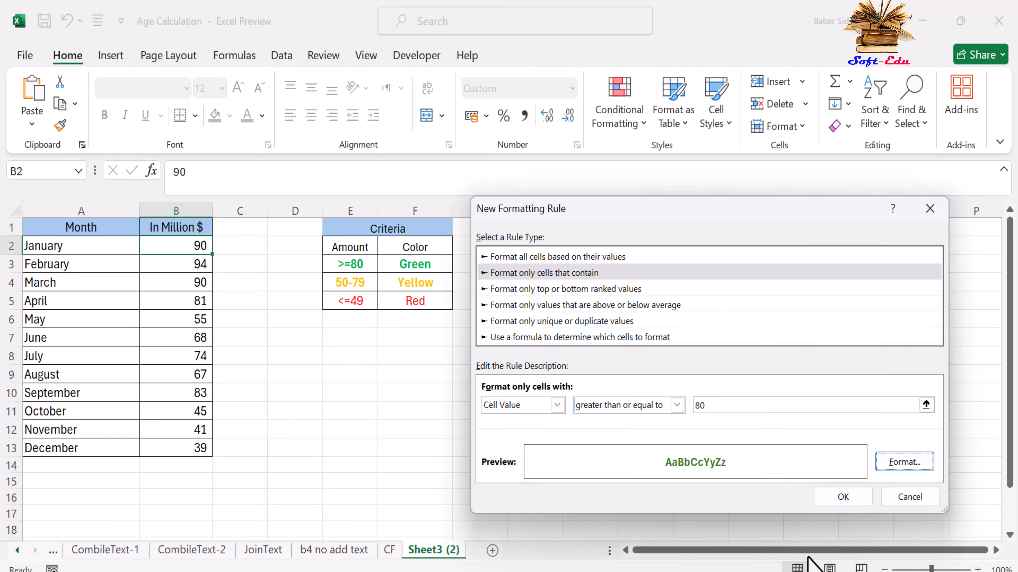
left_click(841, 497)
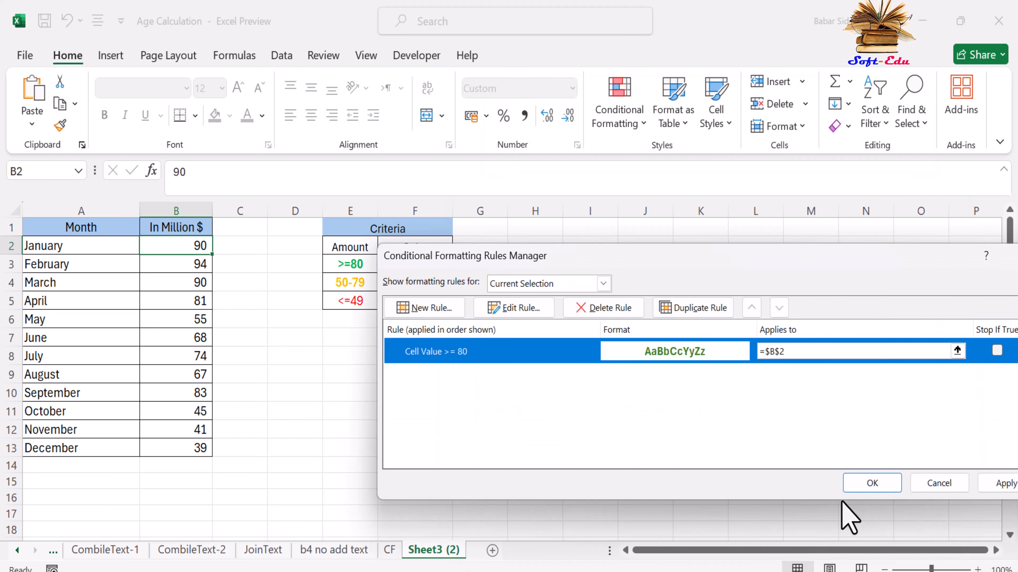
Step: Start a formula-based formatting rule for cell B2 using =AND(B2>=50,B2<=79)
left_click(435, 313)
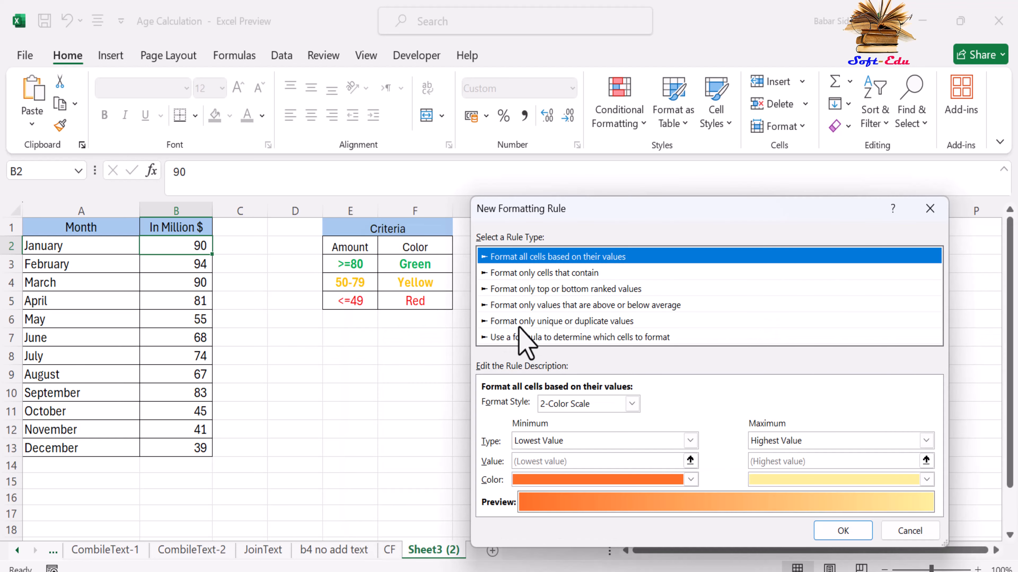
left_click(621, 338)
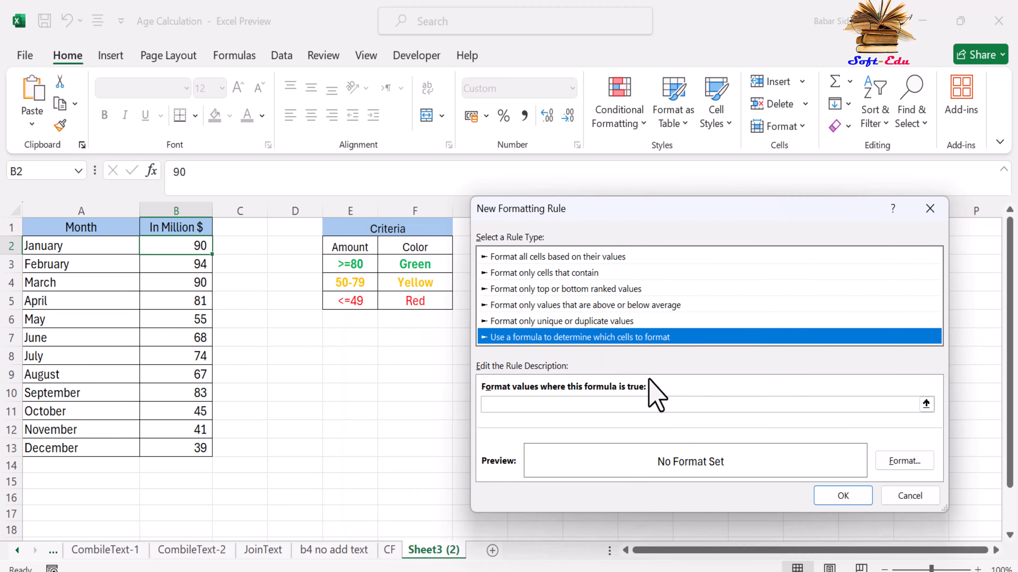
left_click(540, 405)
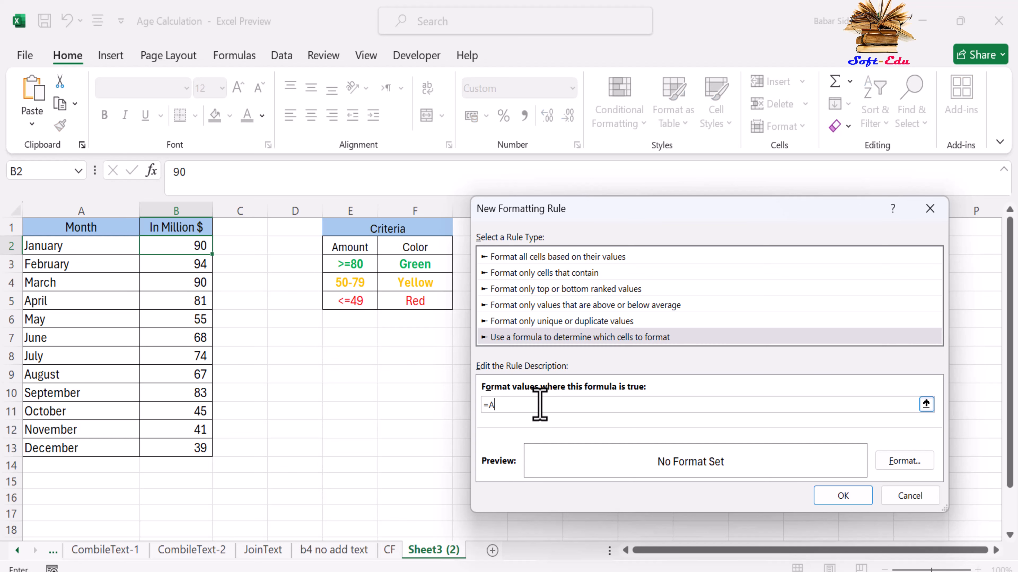
type("=AND(")
left_click(185, 246)
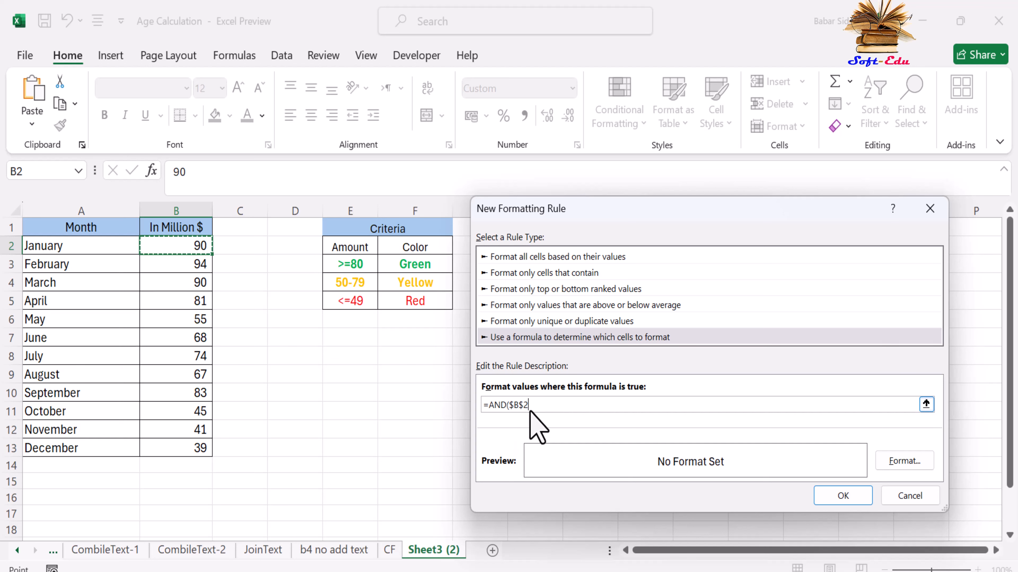
left_click(523, 405)
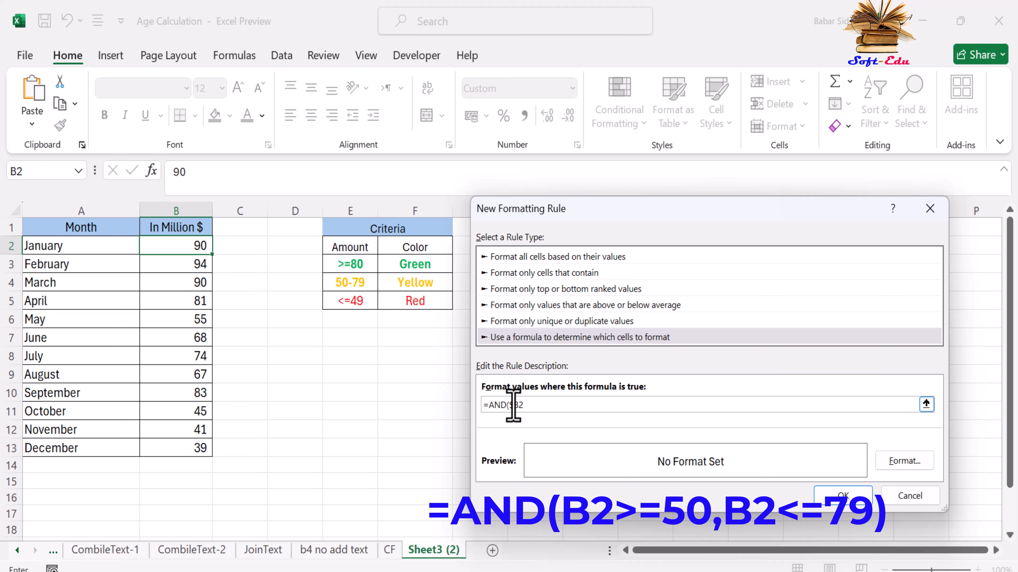
key("F4")
type(">")
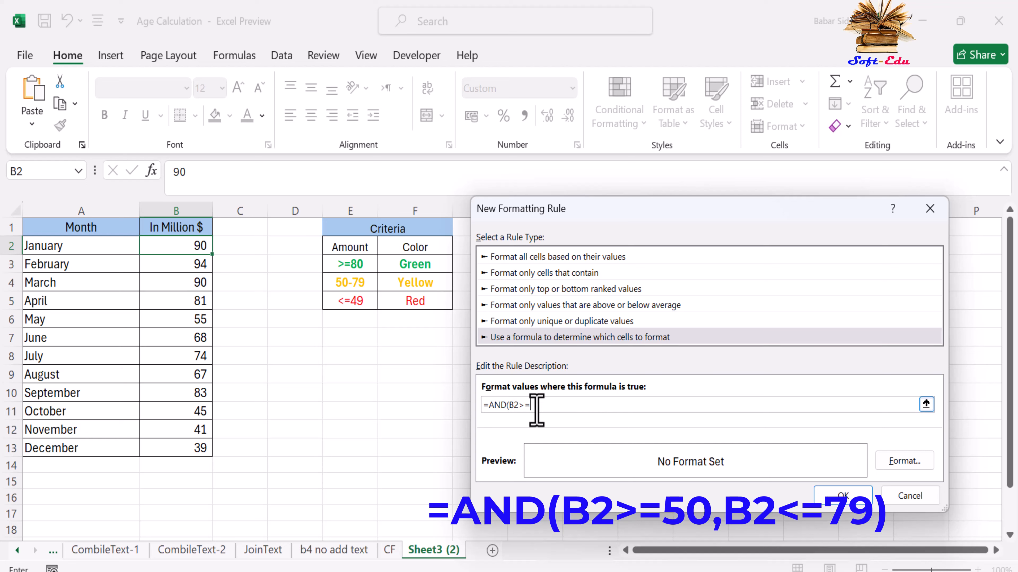
type("=50,B2<")
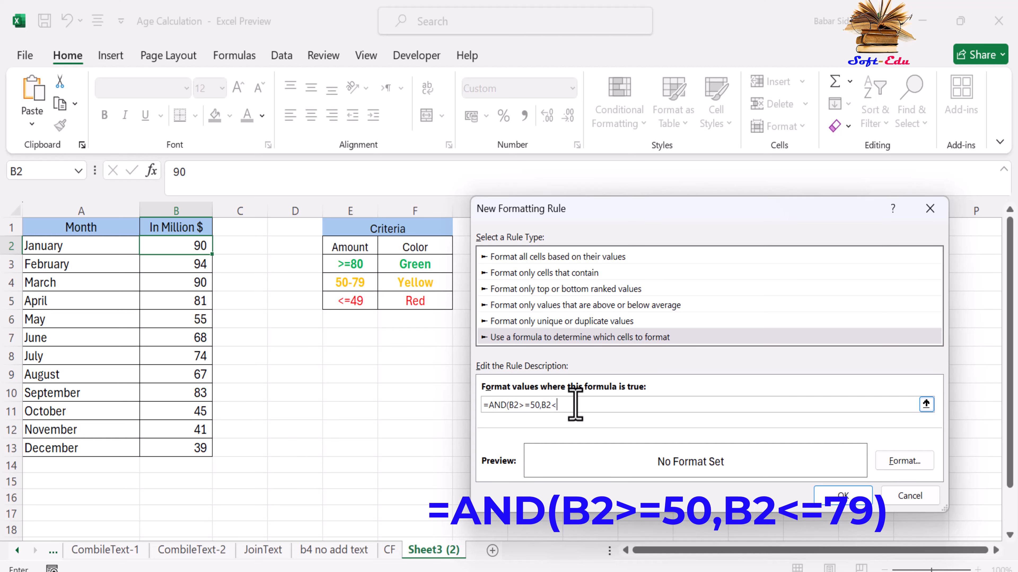
type("79")
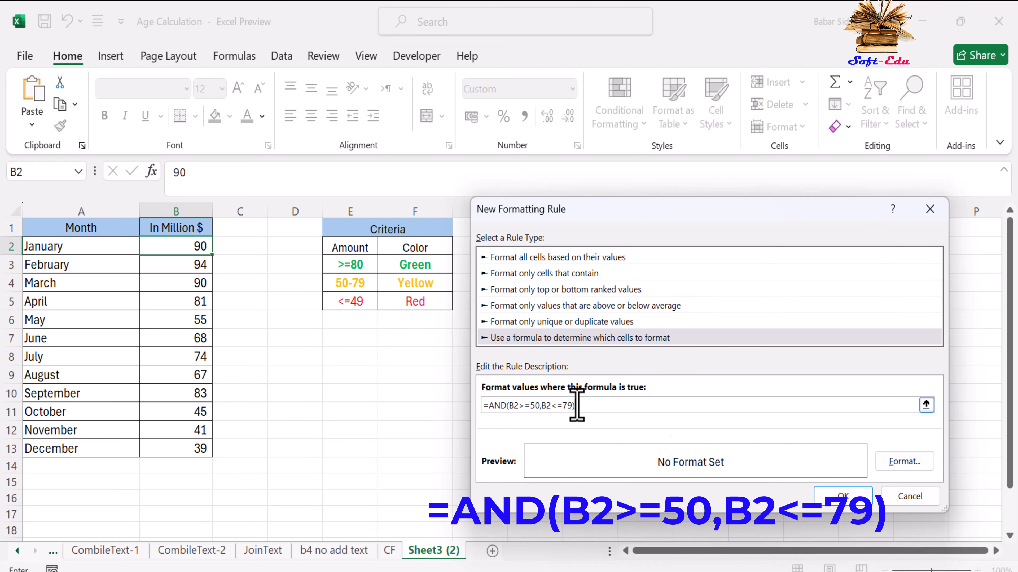
Step: Give the 50 to 79 formula rule a bold gold font and add it to the rules list
left_click(899, 465)
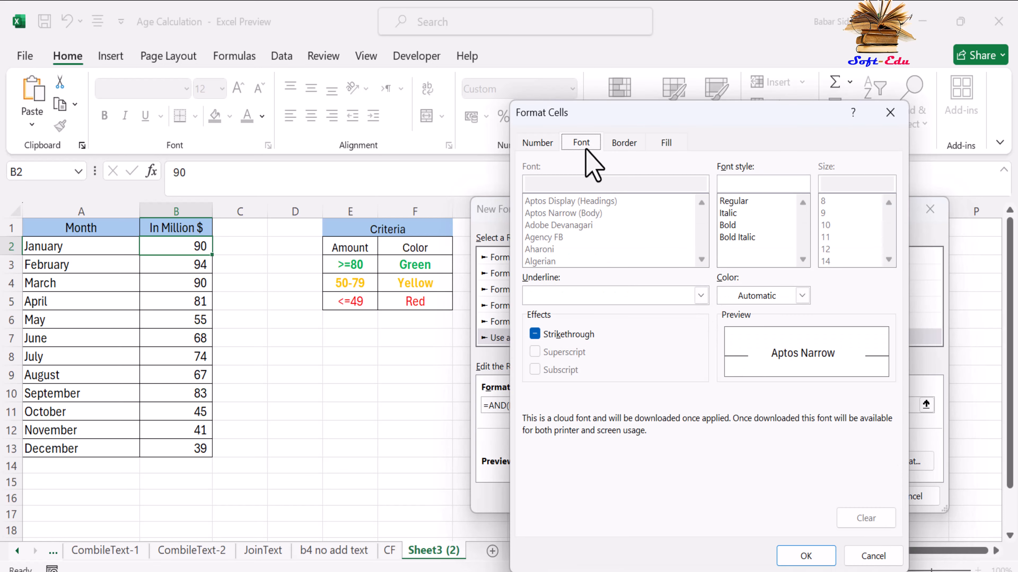
left_click(730, 226)
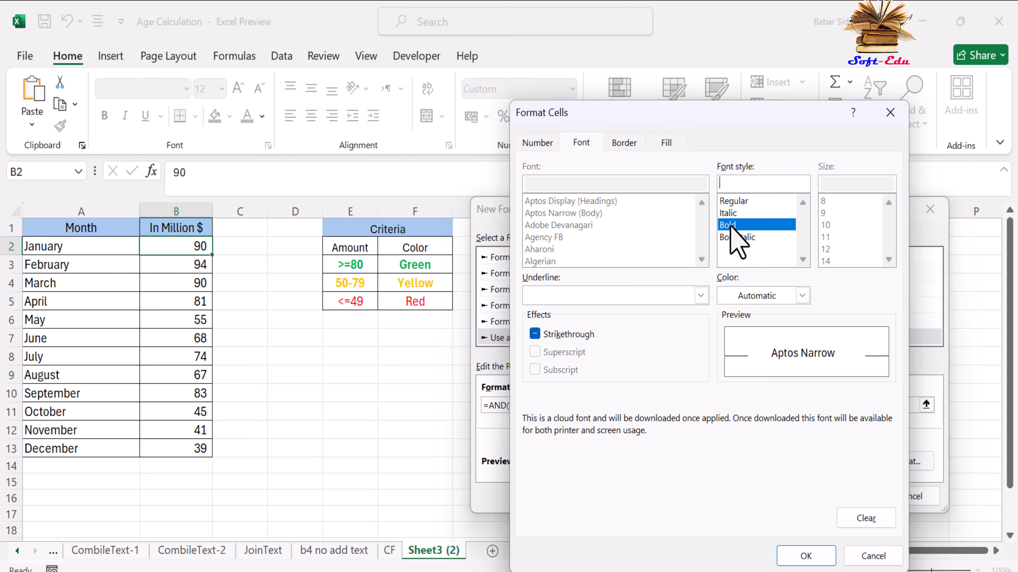
left_click(802, 295)
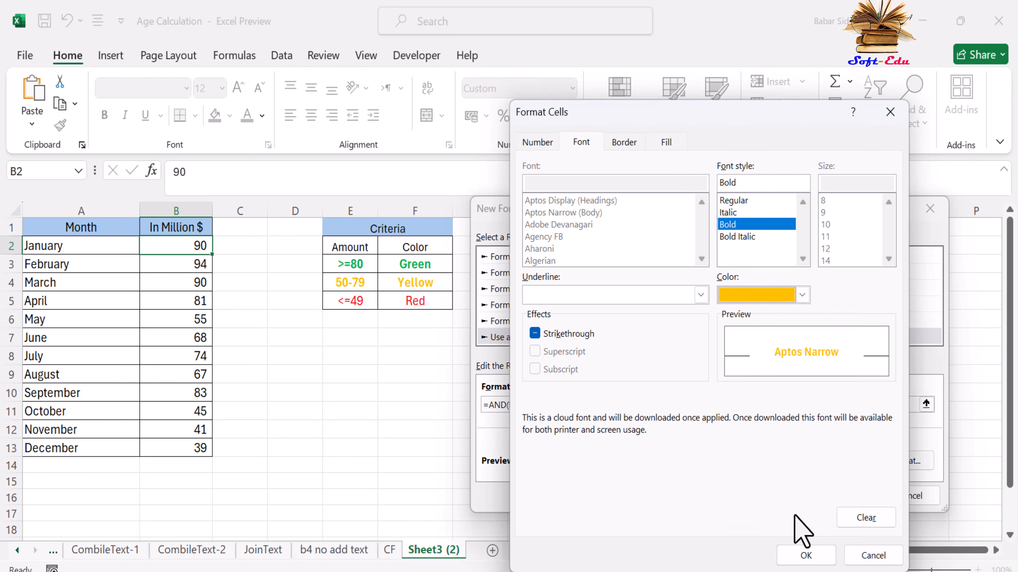
left_click(779, 531)
left_click(806, 557)
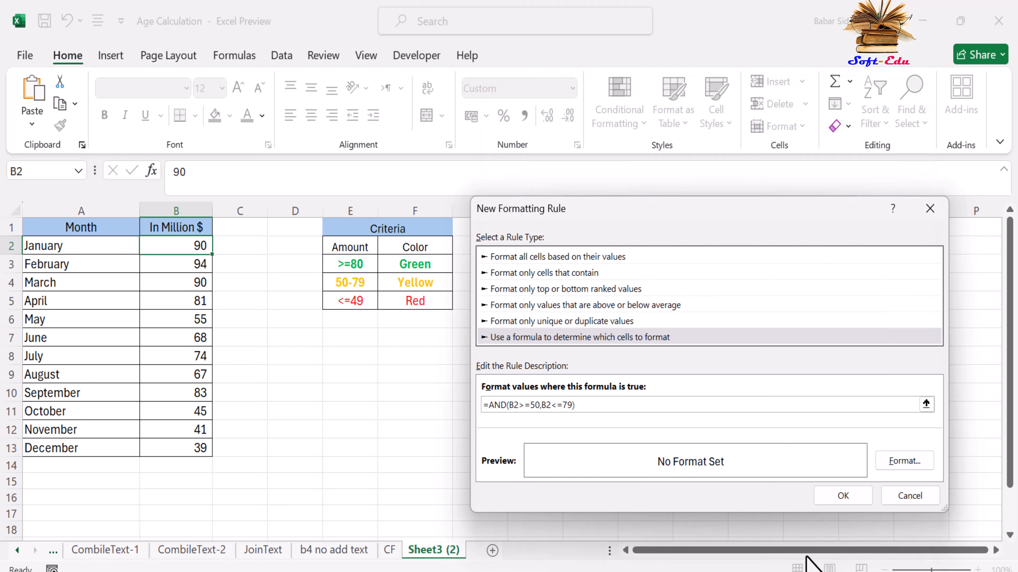
left_click(843, 496)
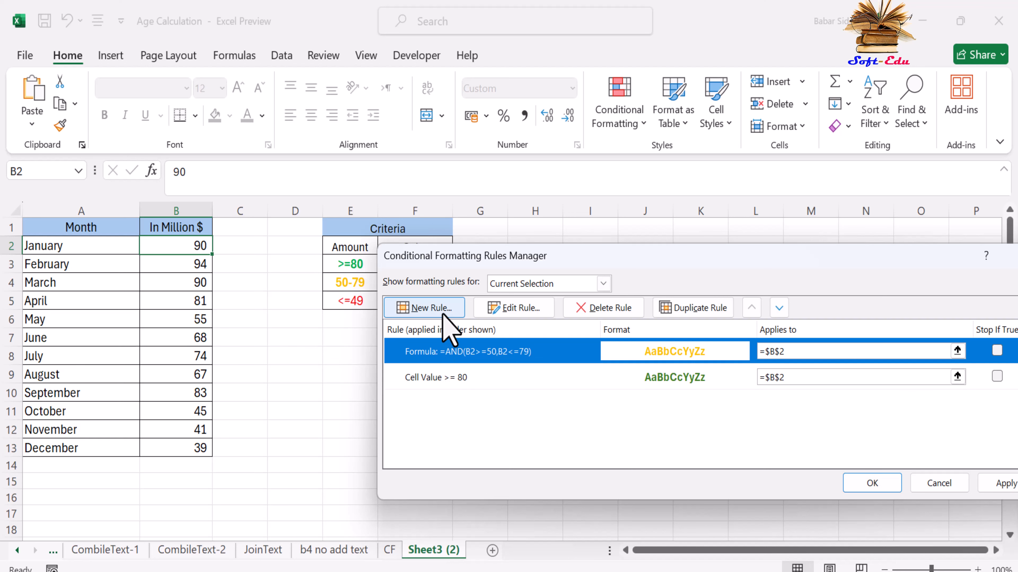
Step: Start another rule for cell B2 that formats cell values less than or equal to 49
left_click(429, 308)
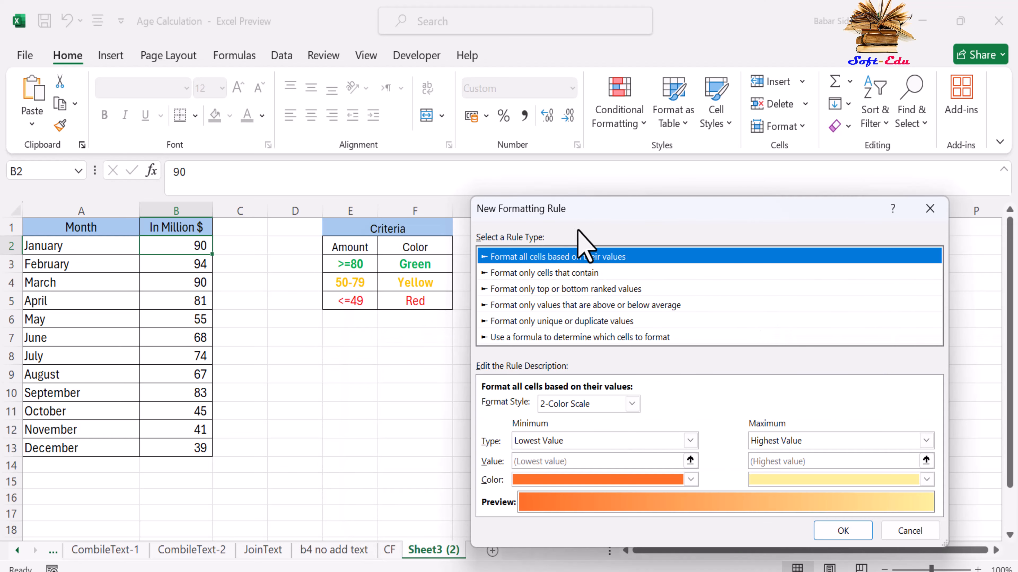
left_click(566, 273)
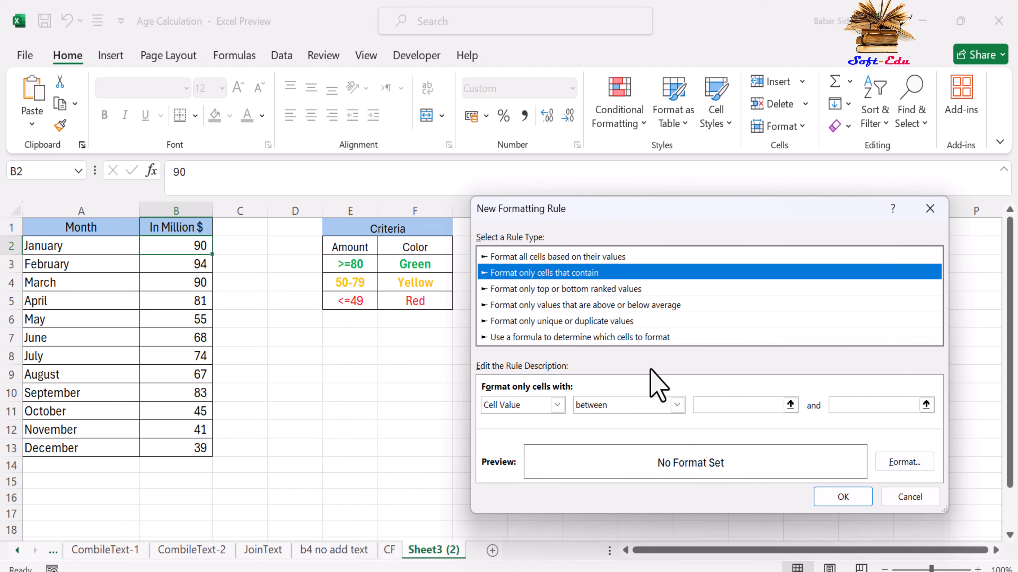
left_click(676, 404)
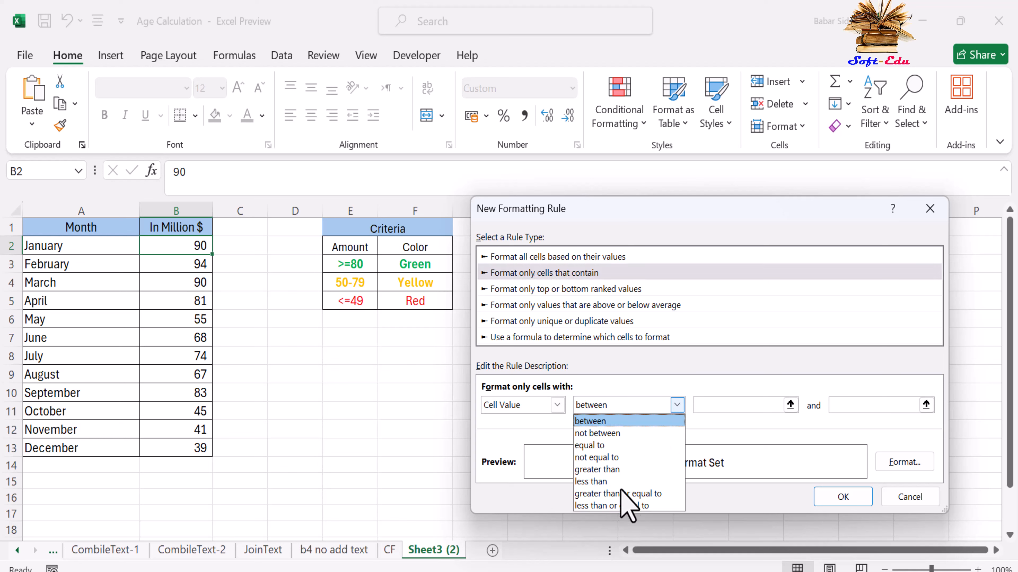
left_click(607, 506)
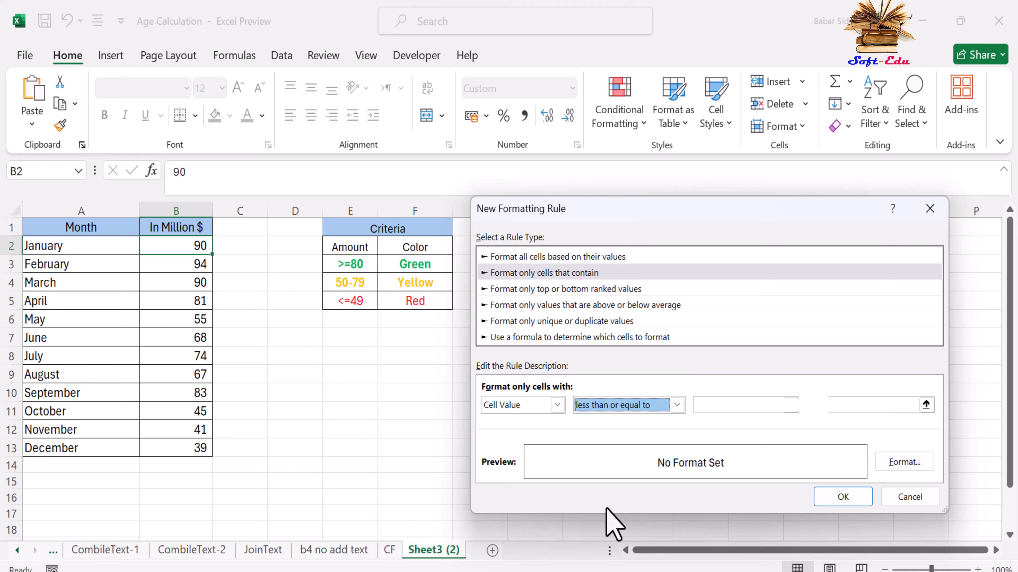
left_click(709, 406)
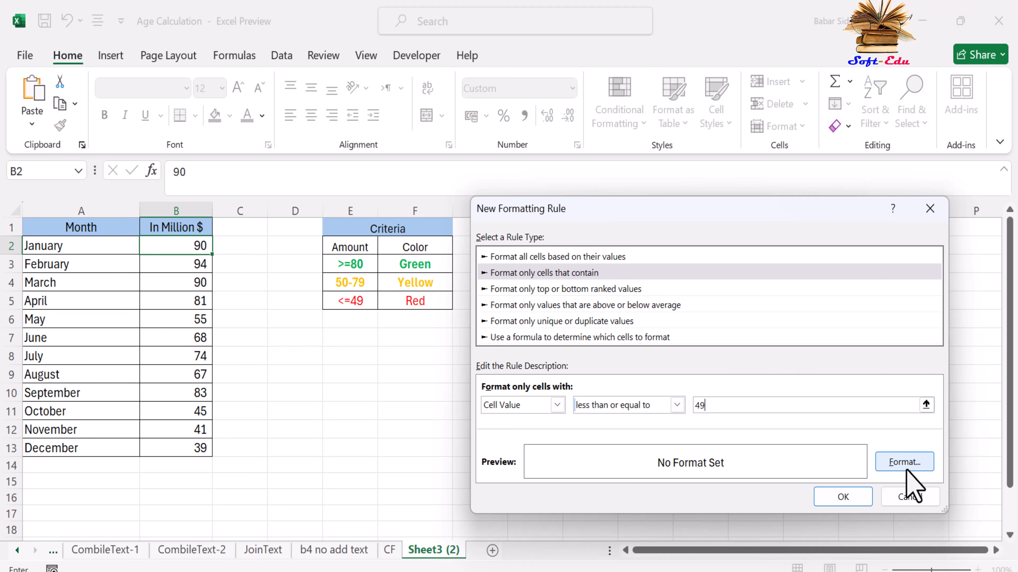
Step: Give the <= 49 rule a bold red font and add it to the rules list
left_click(904, 463)
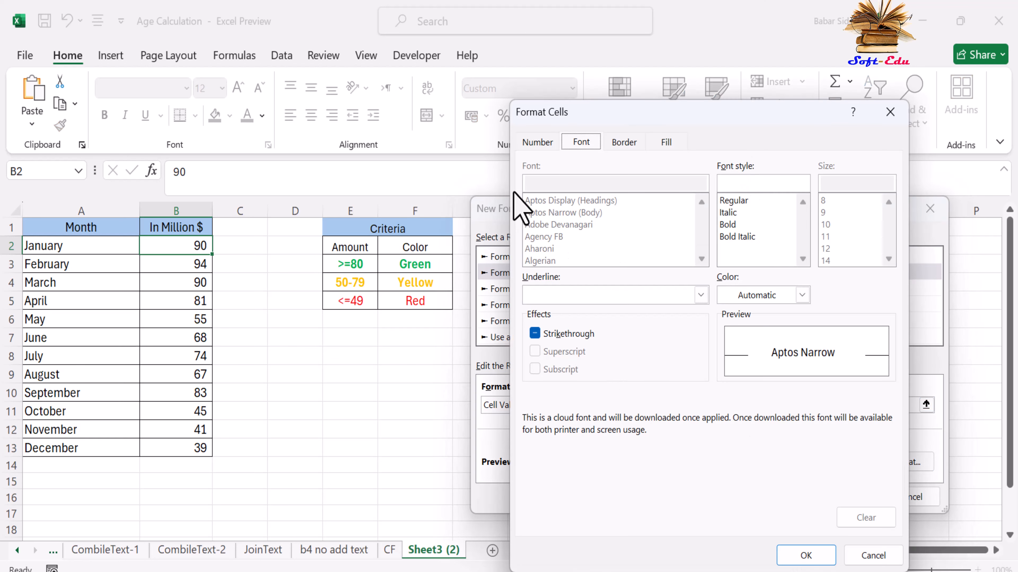
left_click(727, 225)
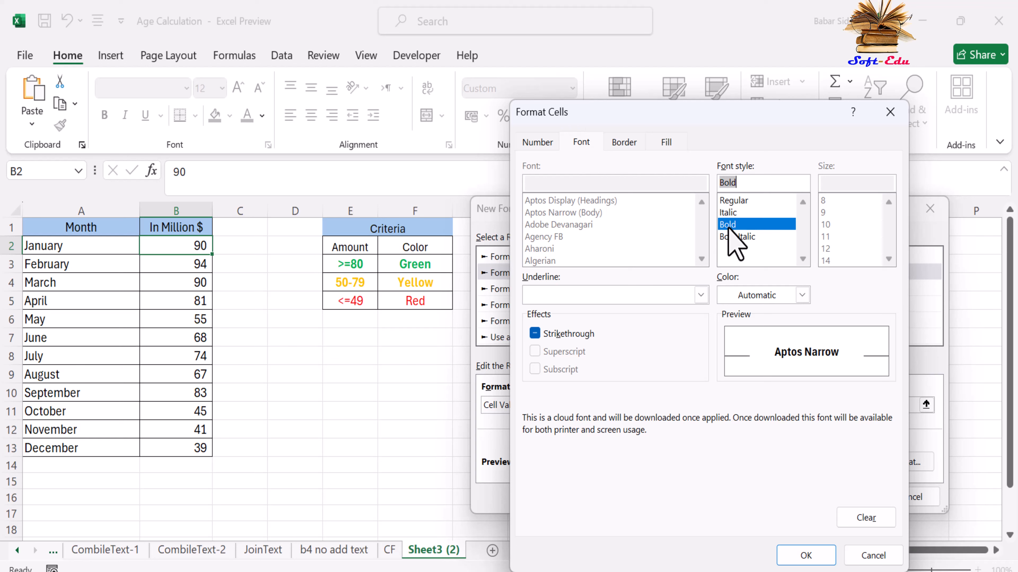
left_click(801, 296)
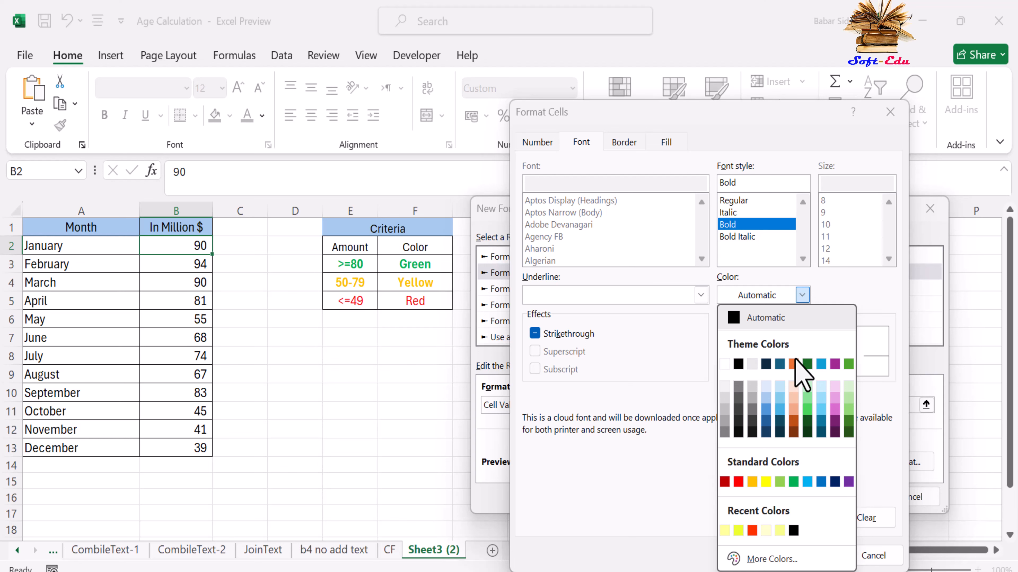
left_click(738, 482)
left_click(806, 555)
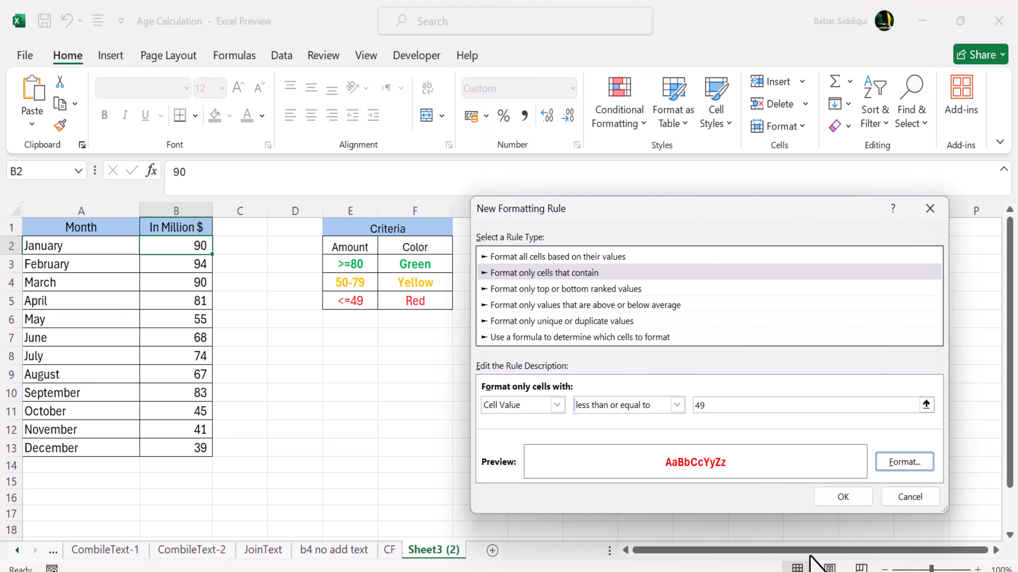
left_click(846, 498)
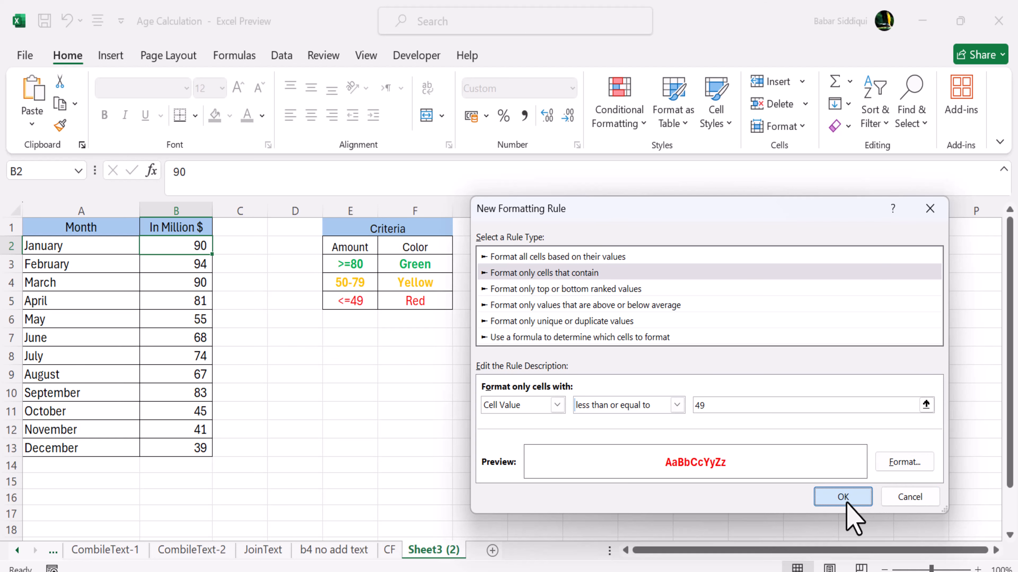
Step: Apply the three conditional formatting rules to cell B2 and close the rules manager
left_click_drag(776, 260, 601, 247)
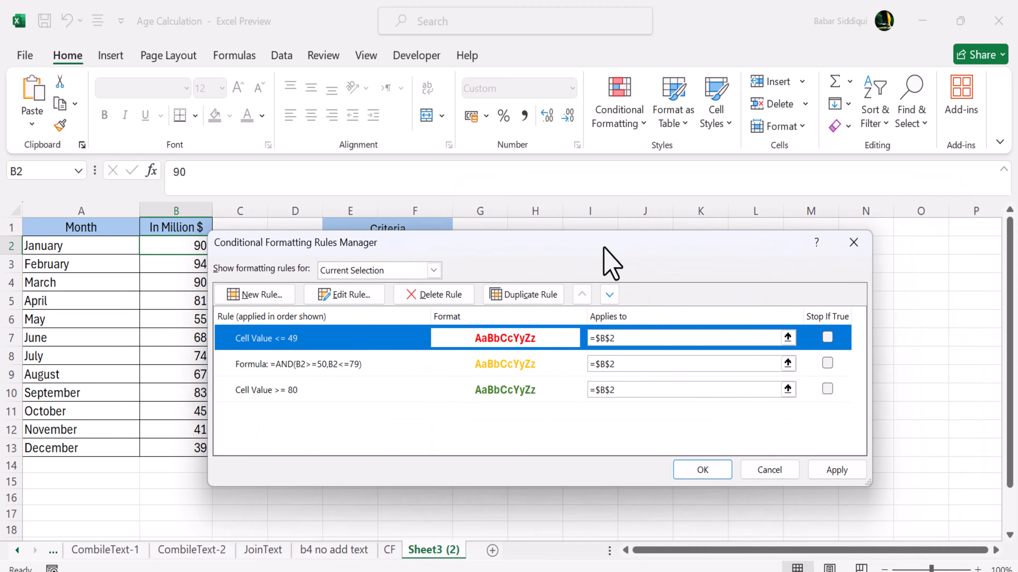
left_click(832, 470)
left_click(697, 469)
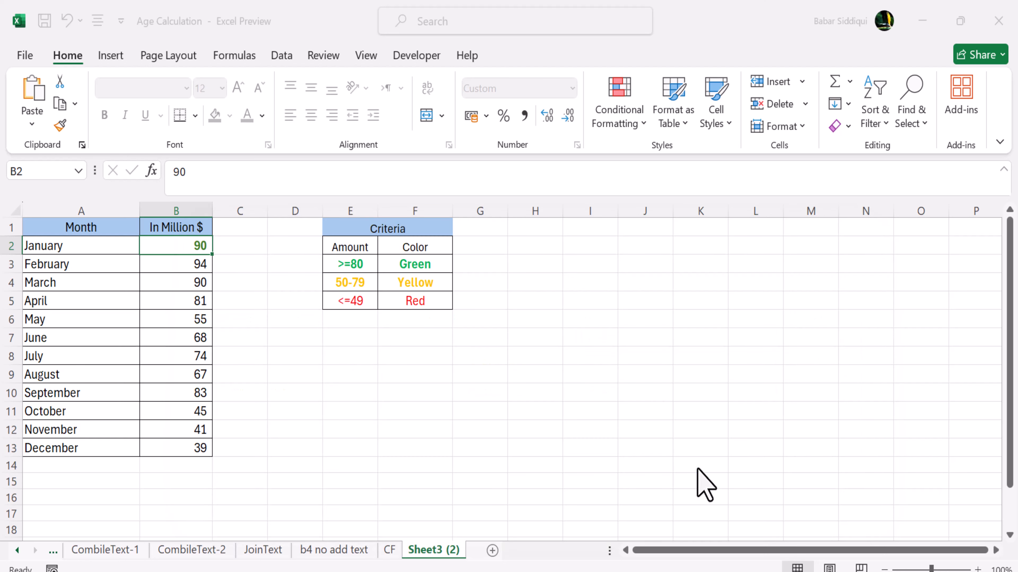
Step: Copy the formatting of cell B2 to the remaining monthly amounts in B3:B13 with Format Painter
key("ctrl+c")
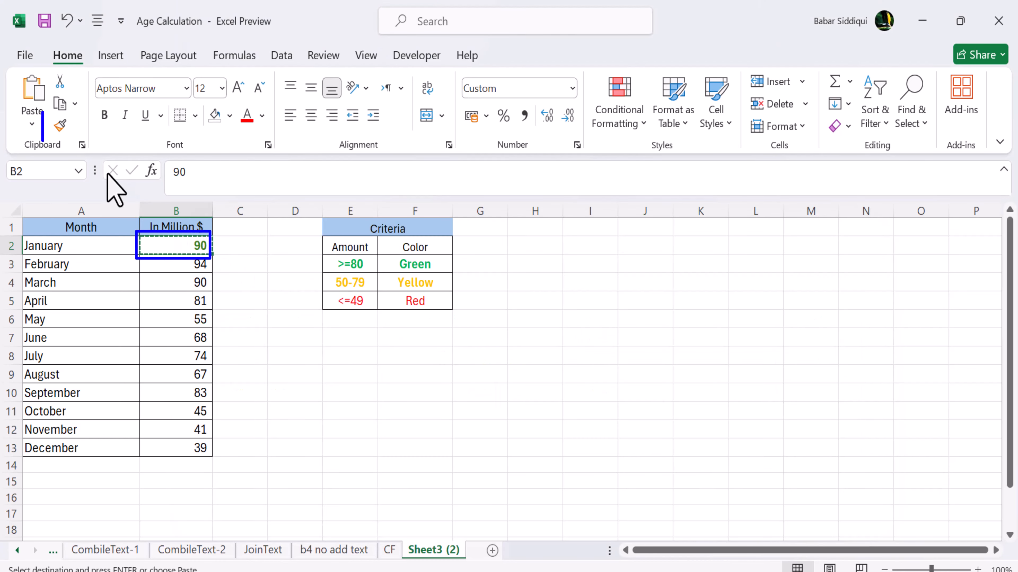
left_click(60, 127)
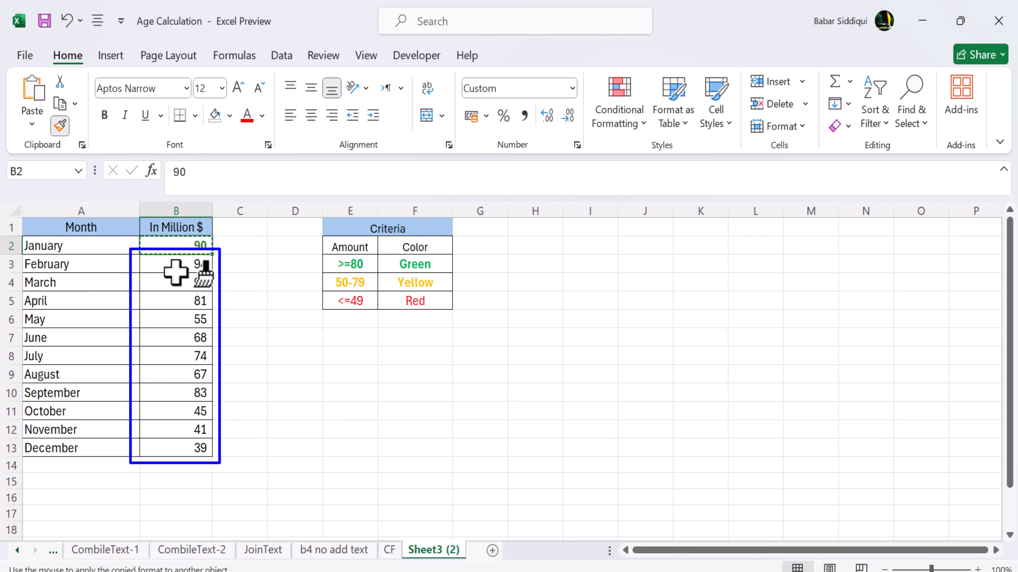
left_click_drag(177, 268, 172, 445)
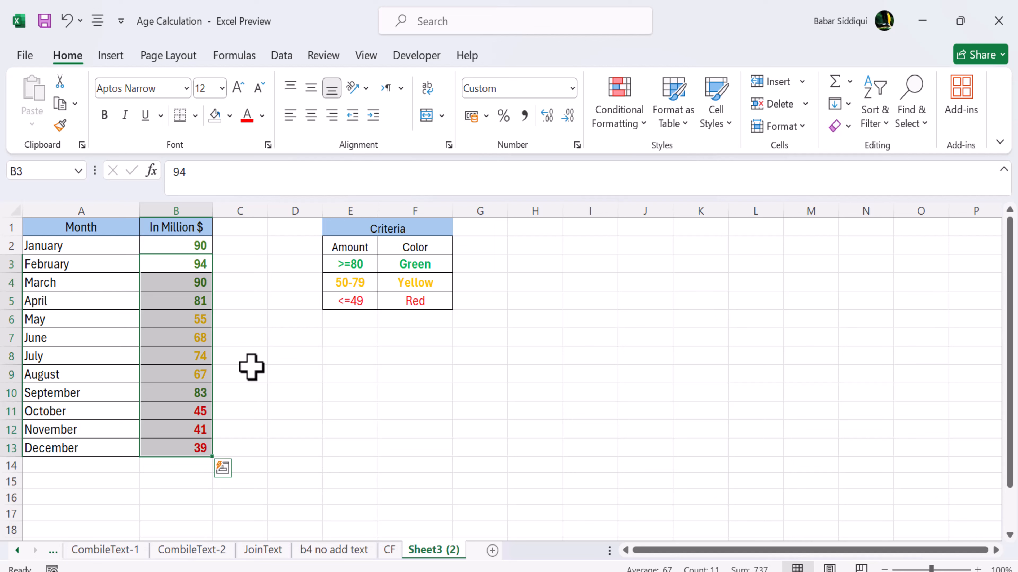
left_click(251, 368)
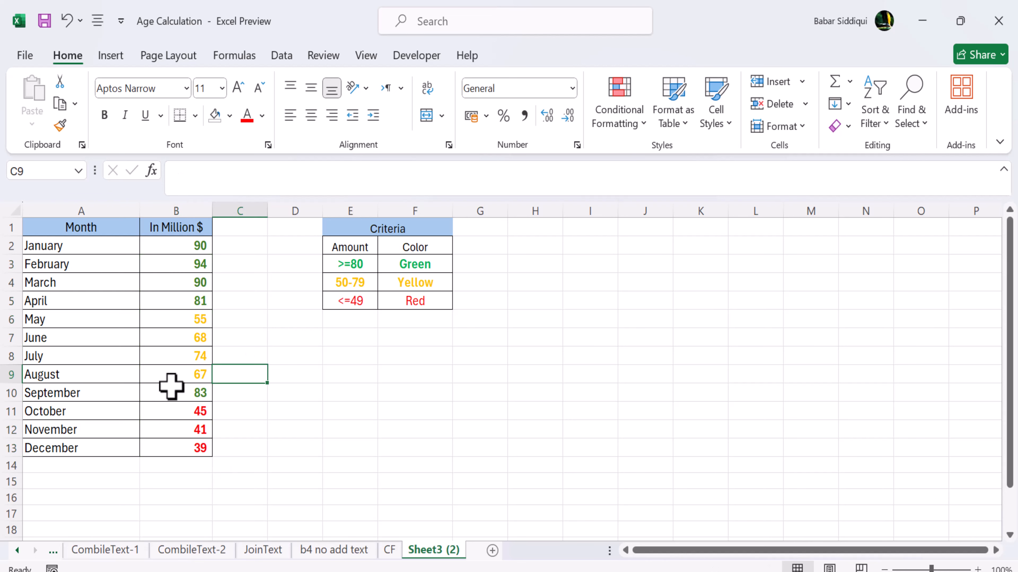
Step: Change the March amount in cell B4 to 20 and the May amount in cell B6 to 90
left_click(169, 283)
type("20")
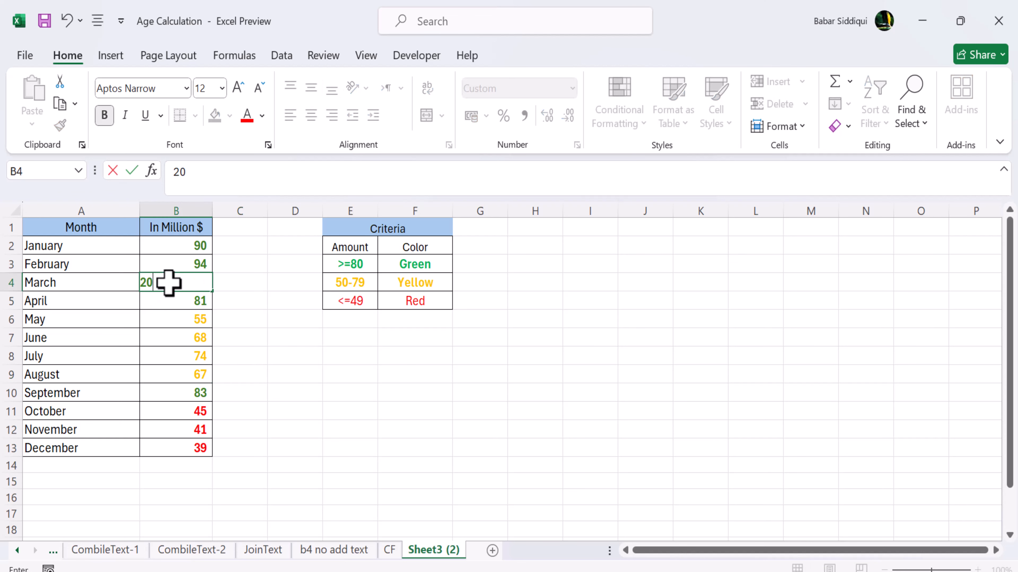
key("Return")
key("Return")
type("90")
key("Return")
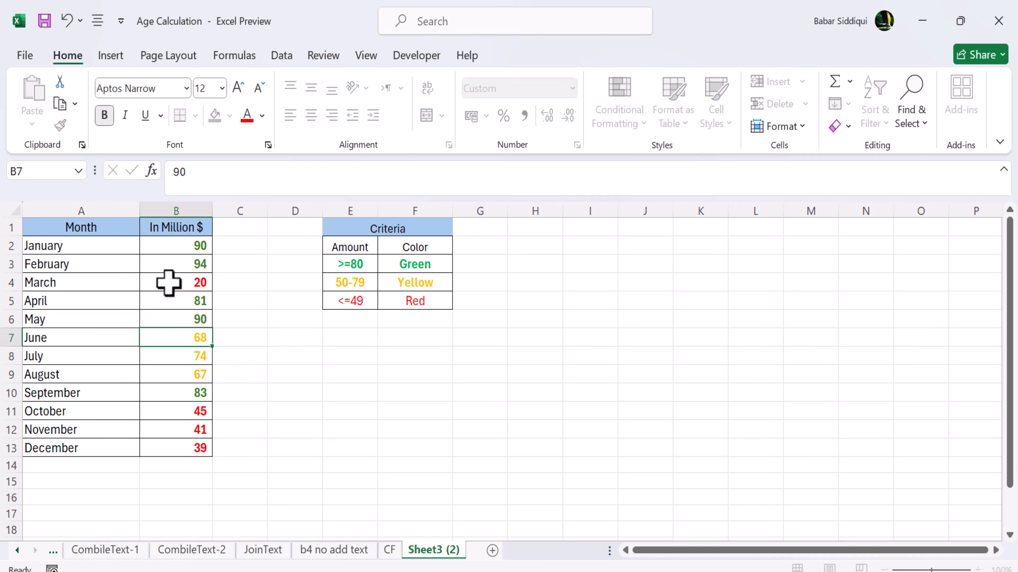
Step: Change the July amount in cell B8 to 104 and the November amount in cell B12 to 10
key("Return")
type("10")
key("Return")
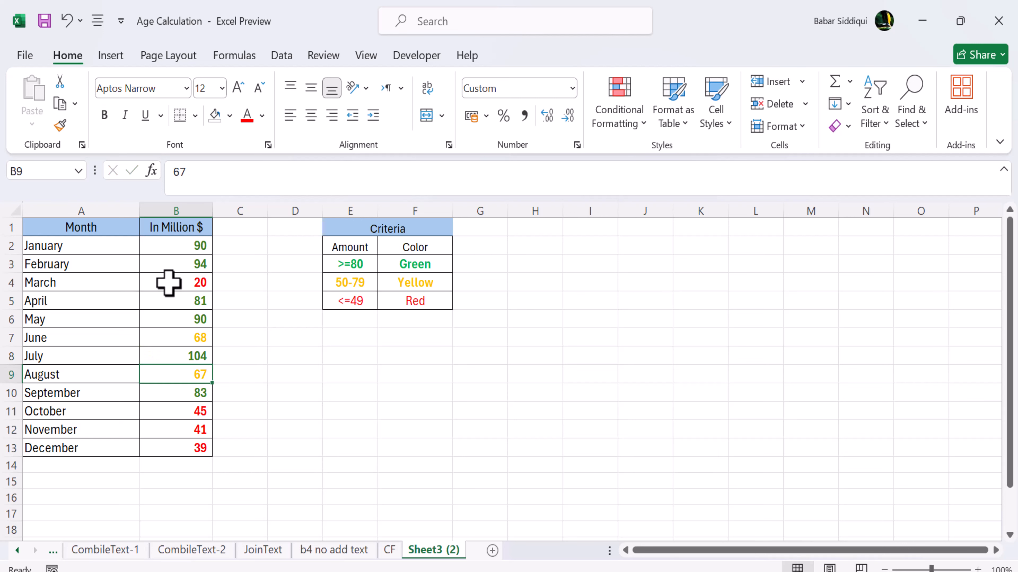
key("Return")
key("Return")
key("Return")
type("10")
key("Return")
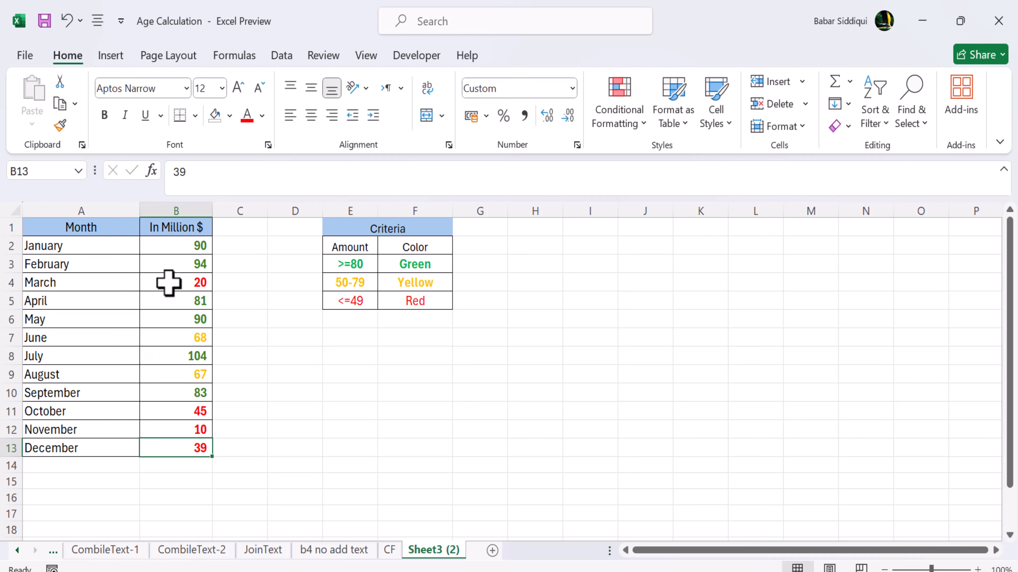